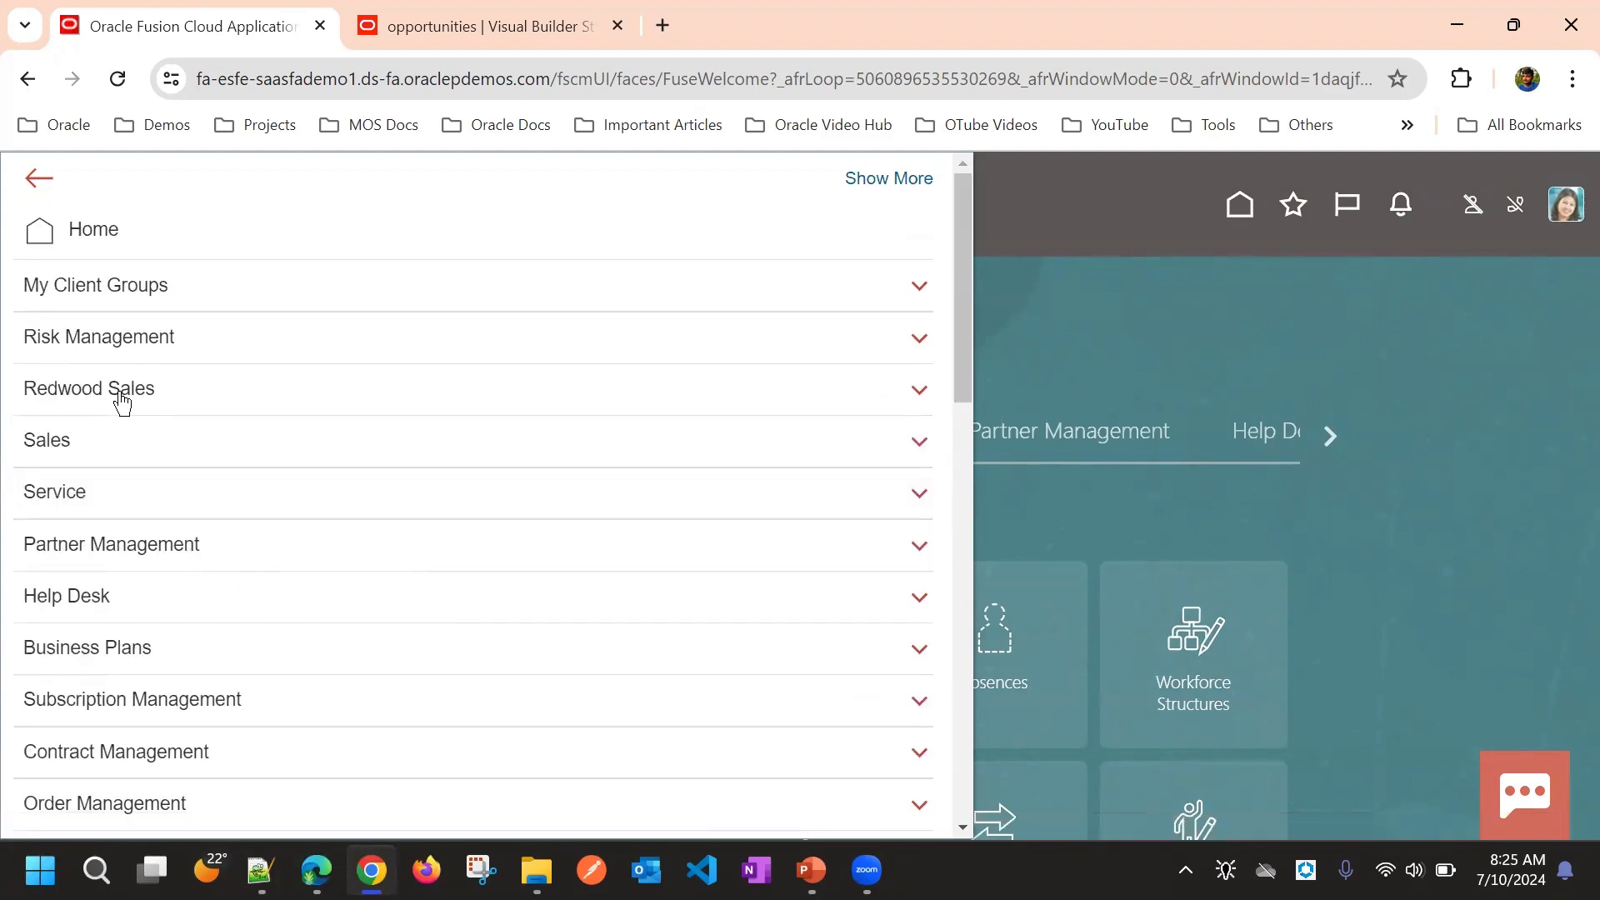
Step: Open the Express Reports page from the Redwood Sales area
{"action": "left_click", "coordinate": [122, 404]}
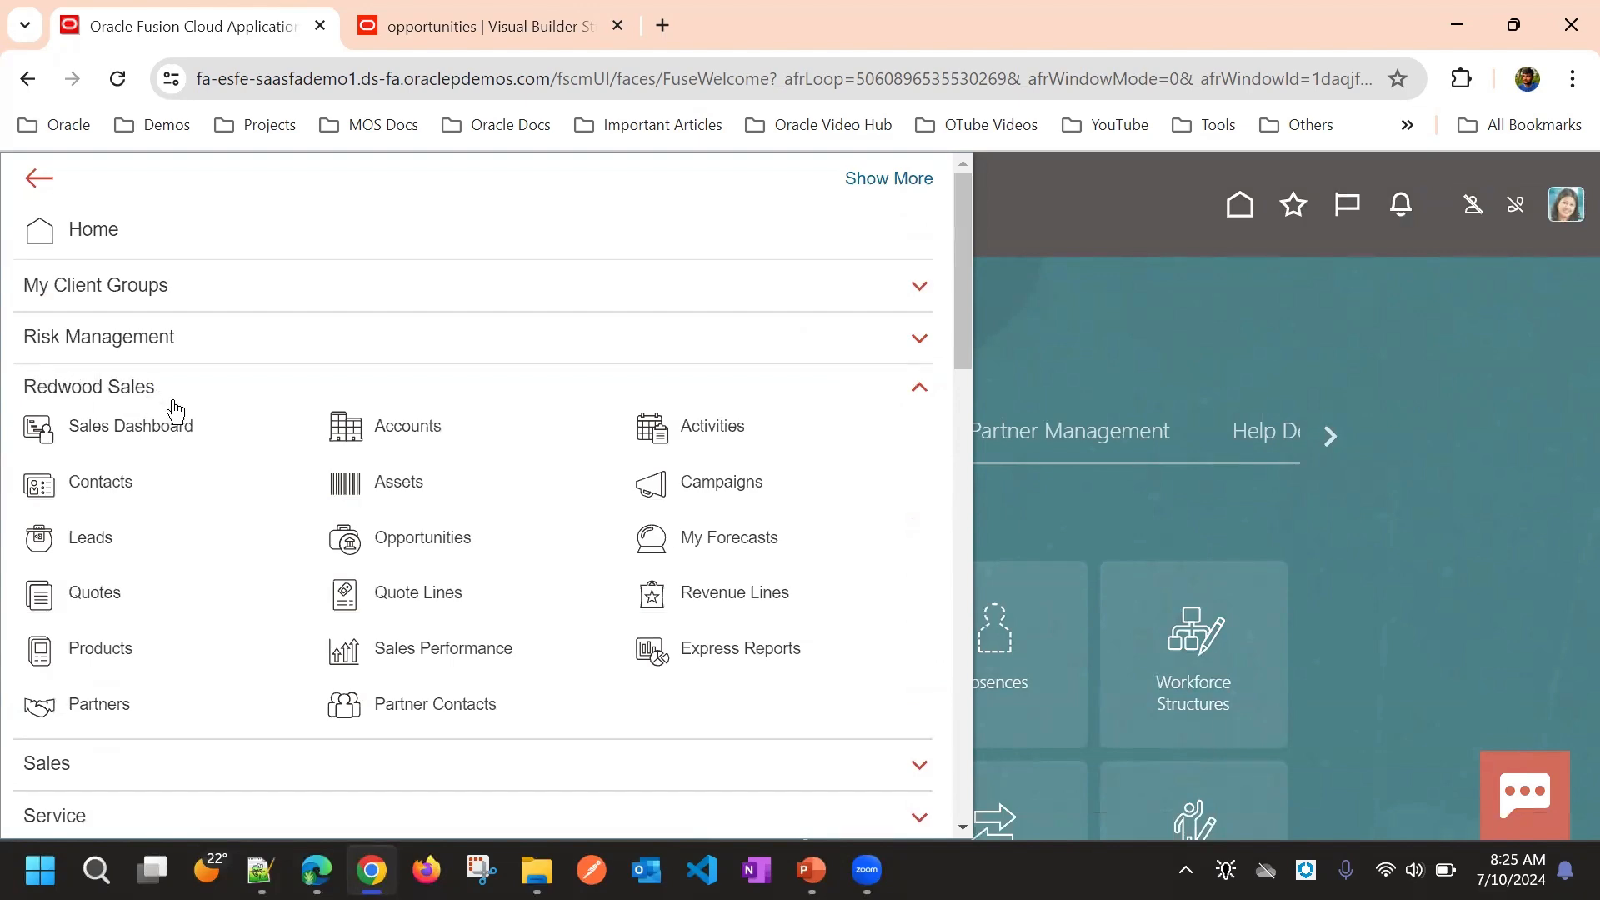
{"action": "scroll", "coordinate": [792, 497], "scroll_direction": "down", "scroll_amount": 3}
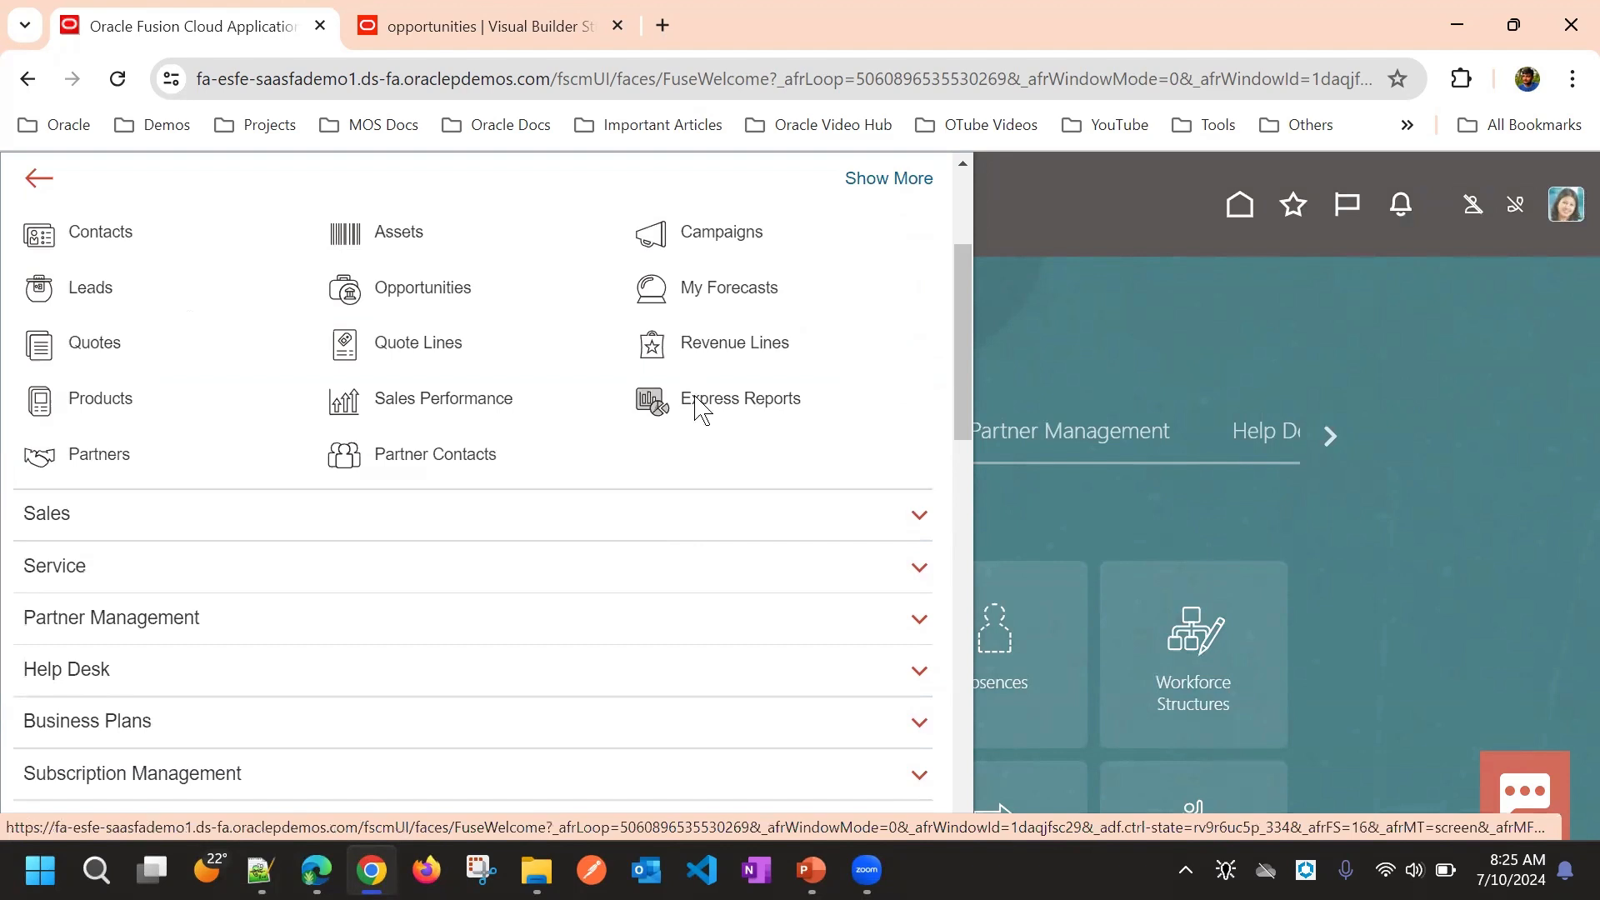
{"action": "left_click", "coordinate": [700, 408]}
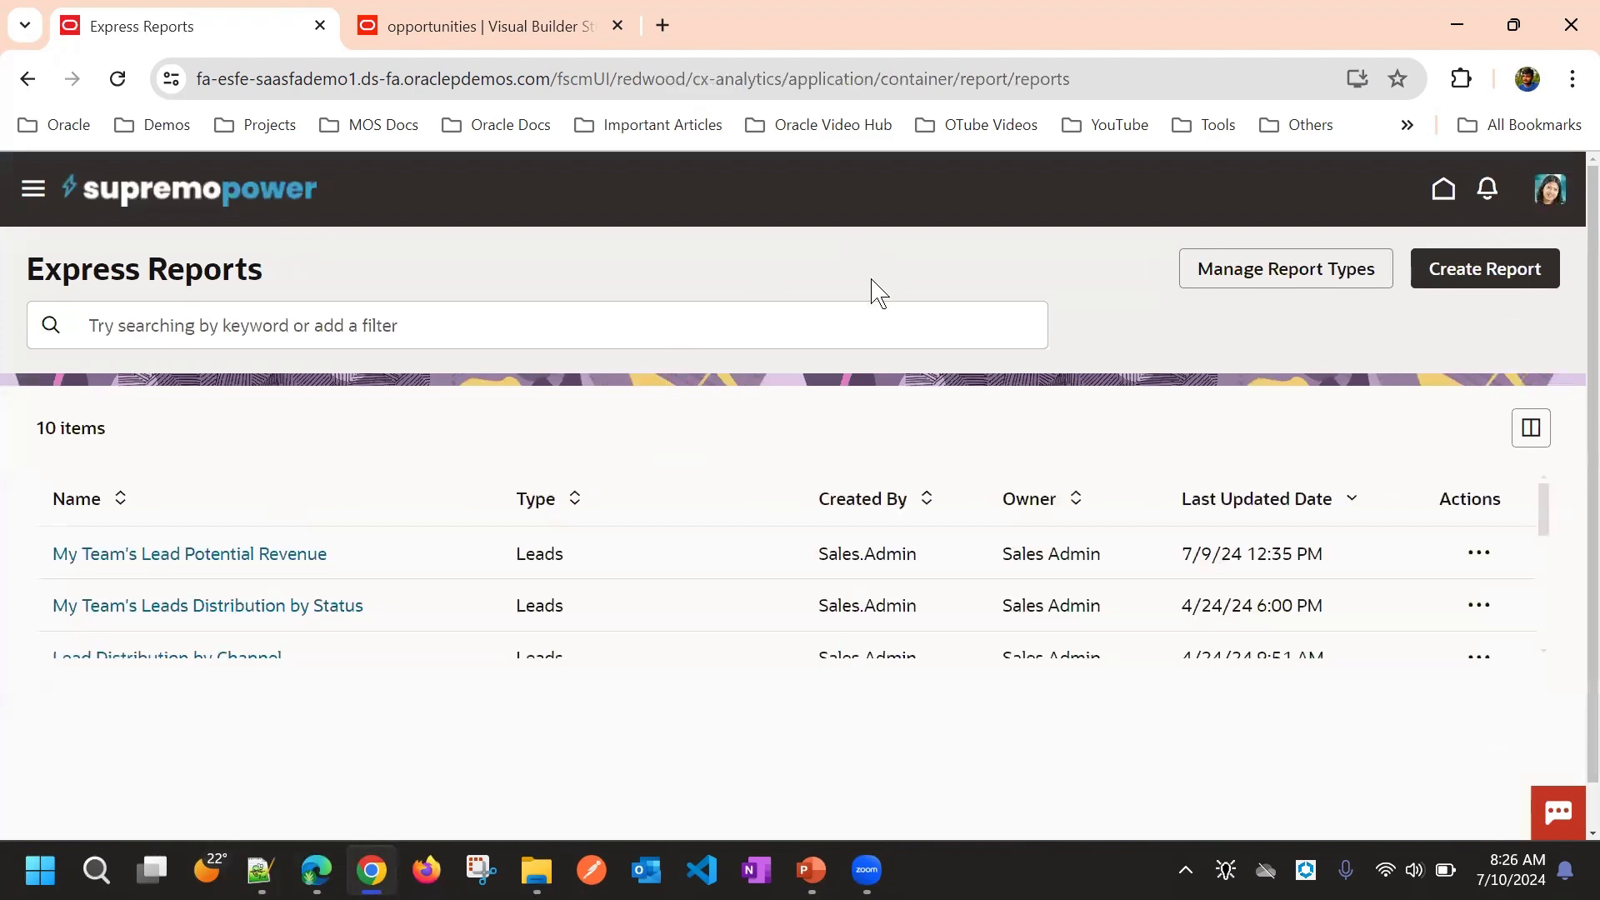
Step: Look over the existing reports, start creating a new report and name it Open Opportunities
{"action": "scroll", "coordinate": [554, 543], "scroll_direction": "down", "scroll_amount": 5}
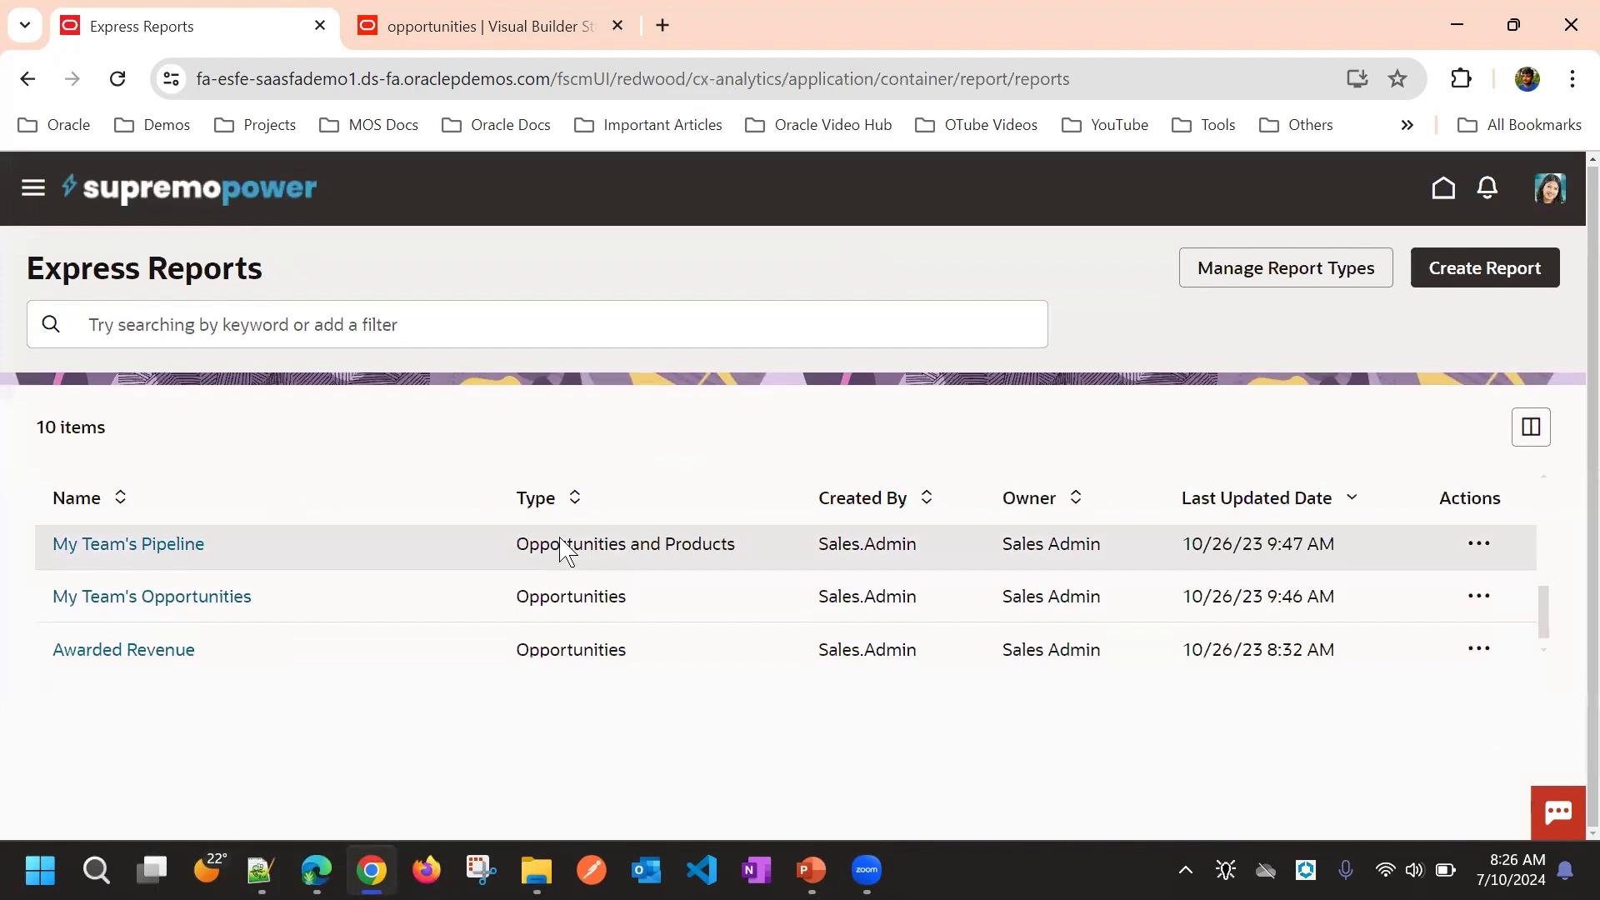
{"action": "scroll", "coordinate": [567, 549], "scroll_direction": "up", "scroll_amount": 5}
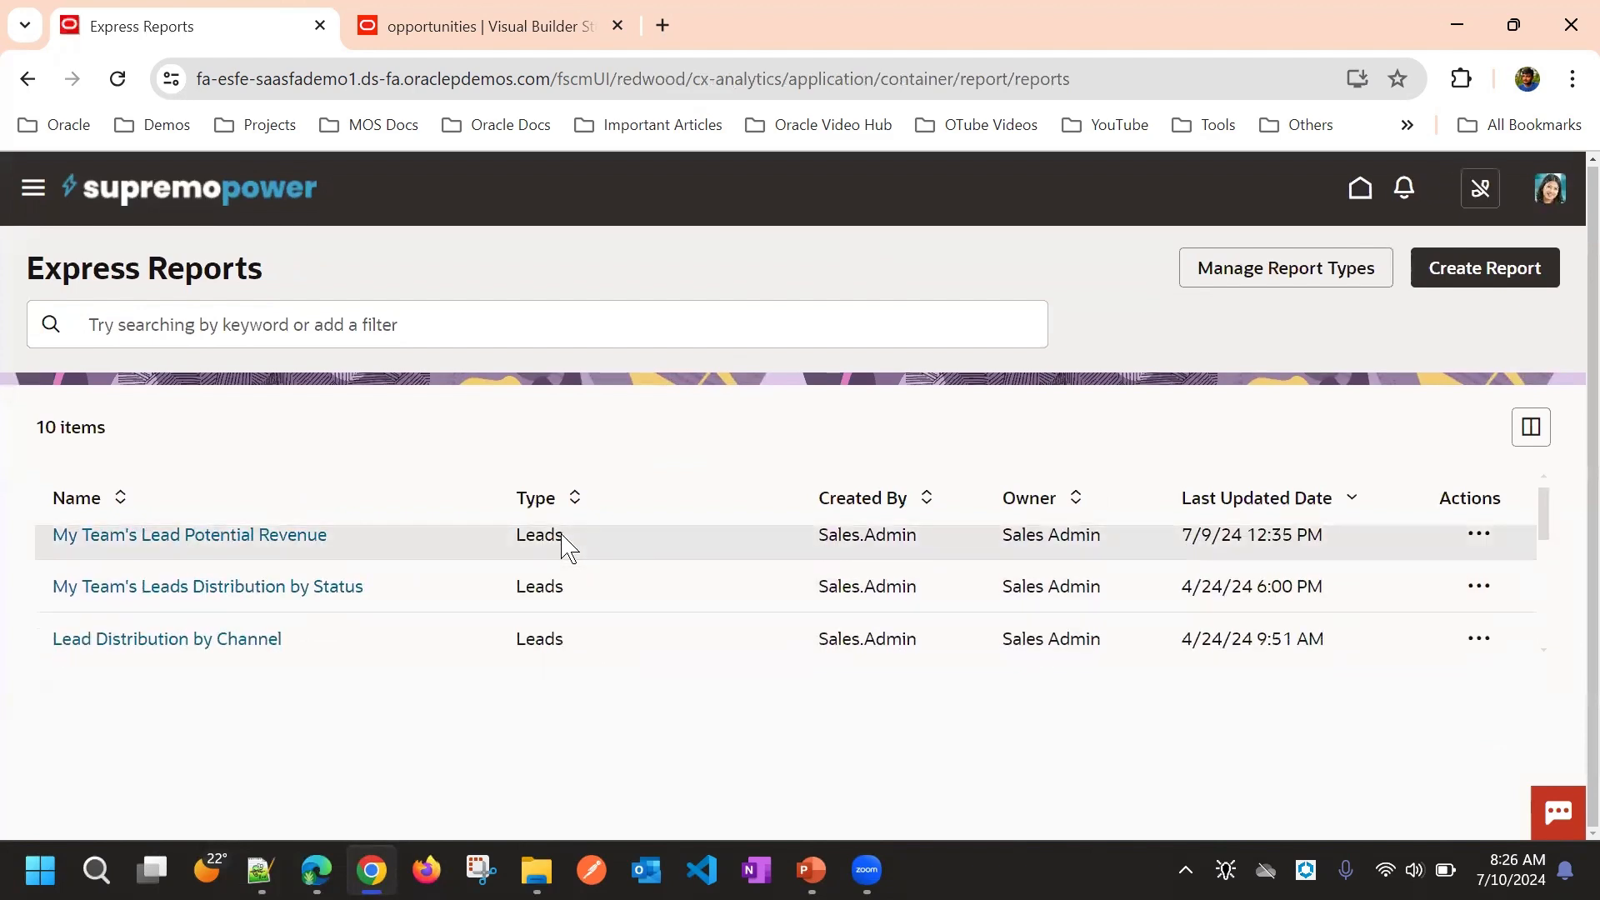
{"action": "scroll", "coordinate": [675, 565], "scroll_direction": "down", "scroll_amount": 5}
{"action": "scroll", "coordinate": [675, 564], "scroll_direction": "up", "scroll_amount": 5}
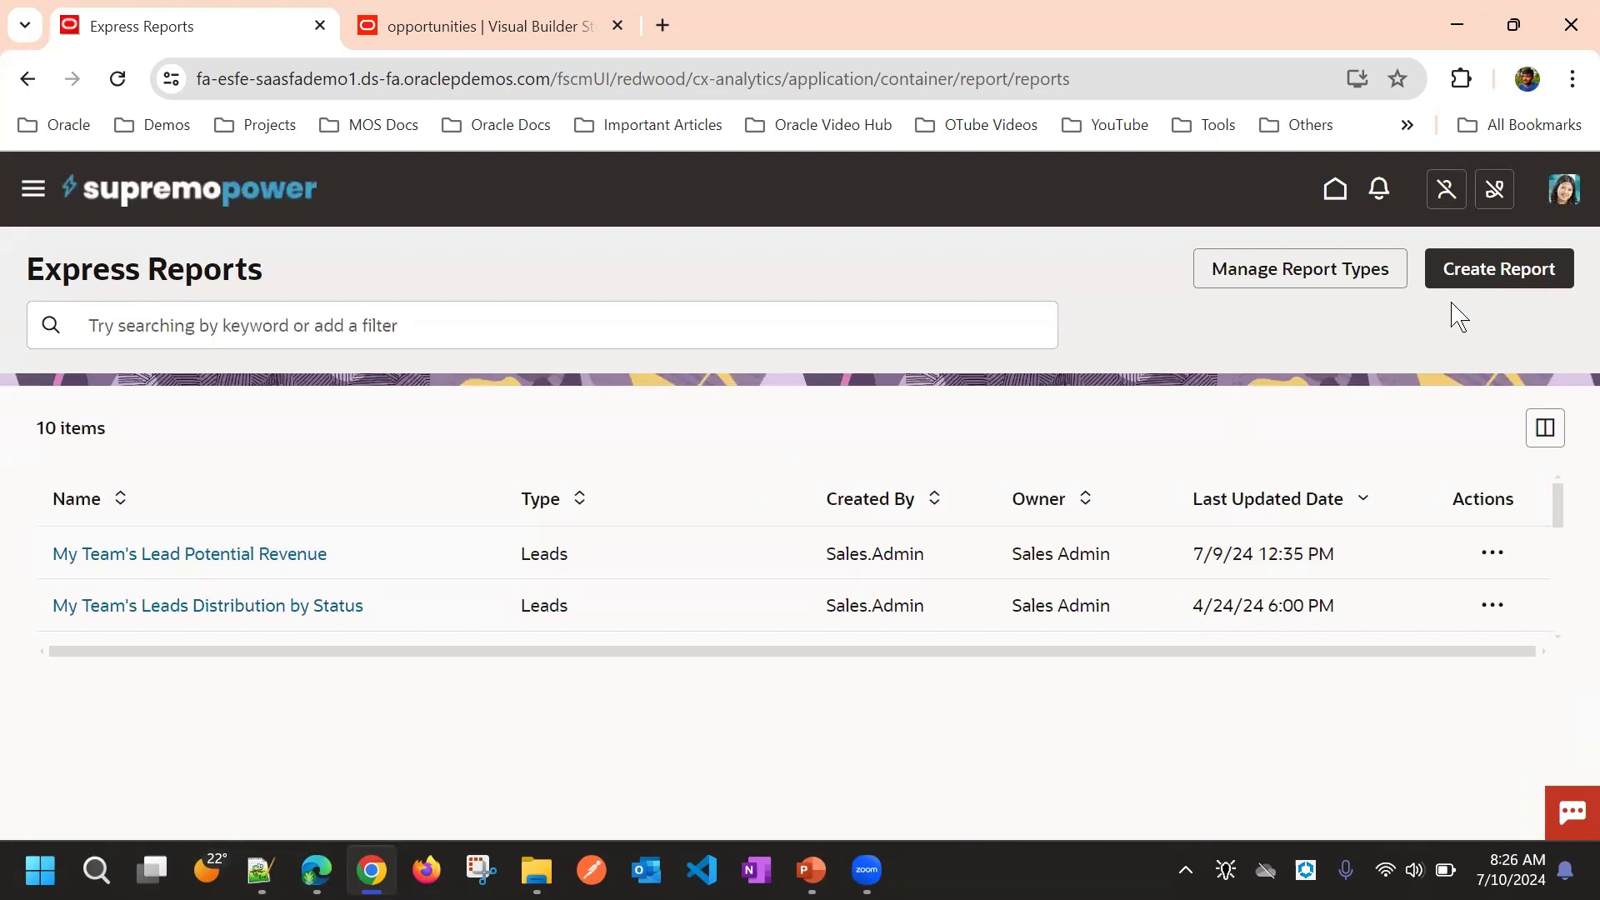
{"action": "left_click", "coordinate": [1471, 275]}
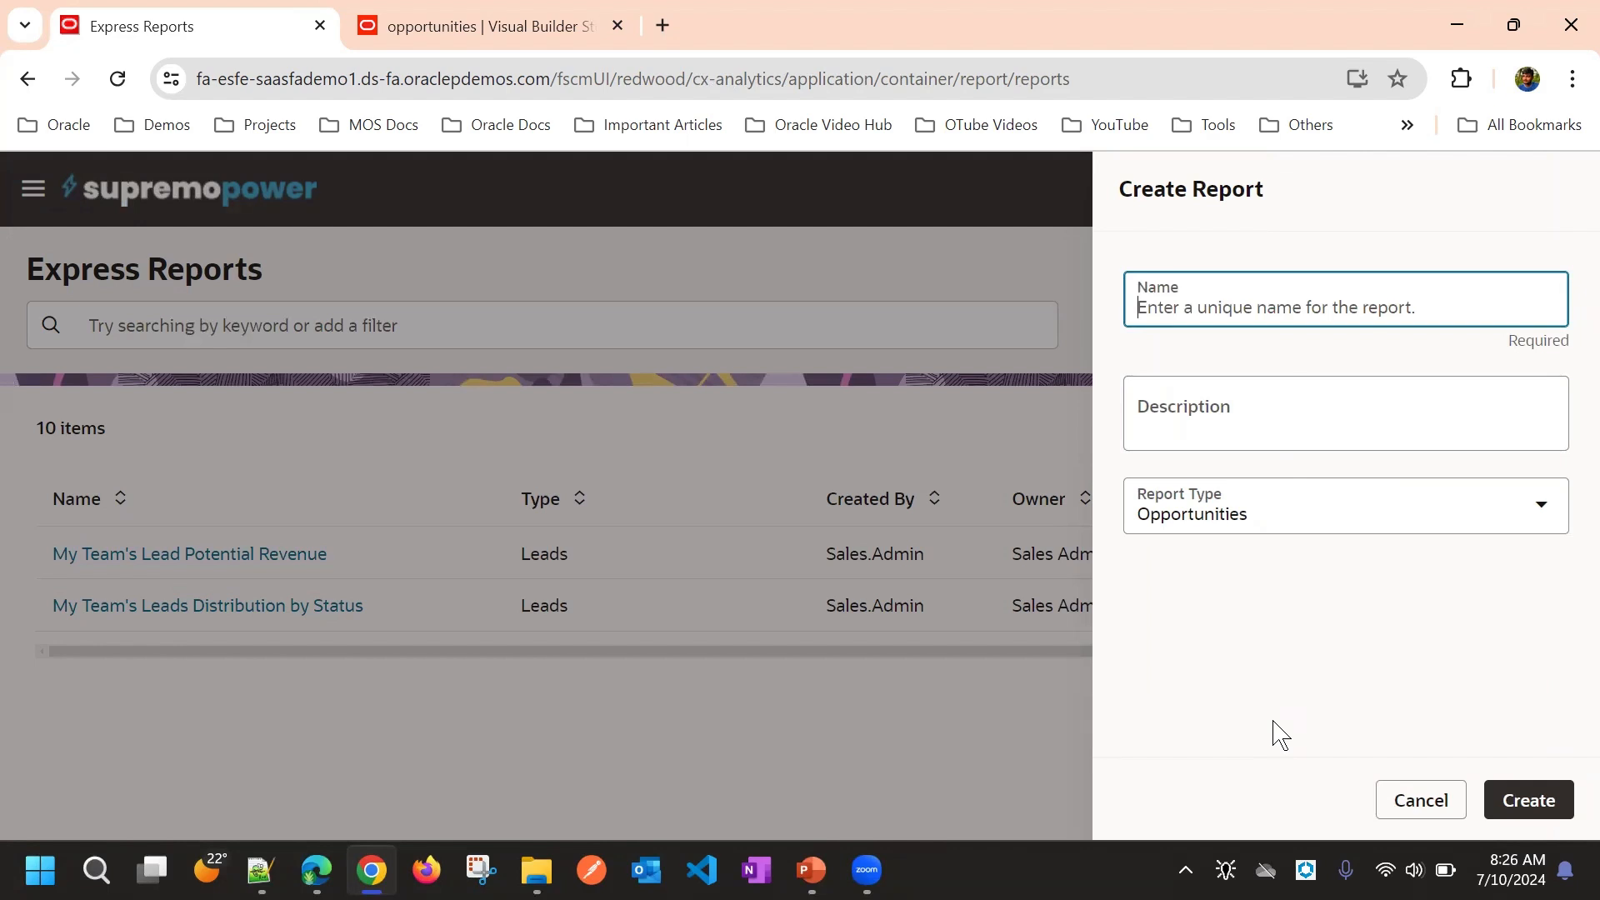
{"action": "left_click", "coordinate": [1271, 295]}
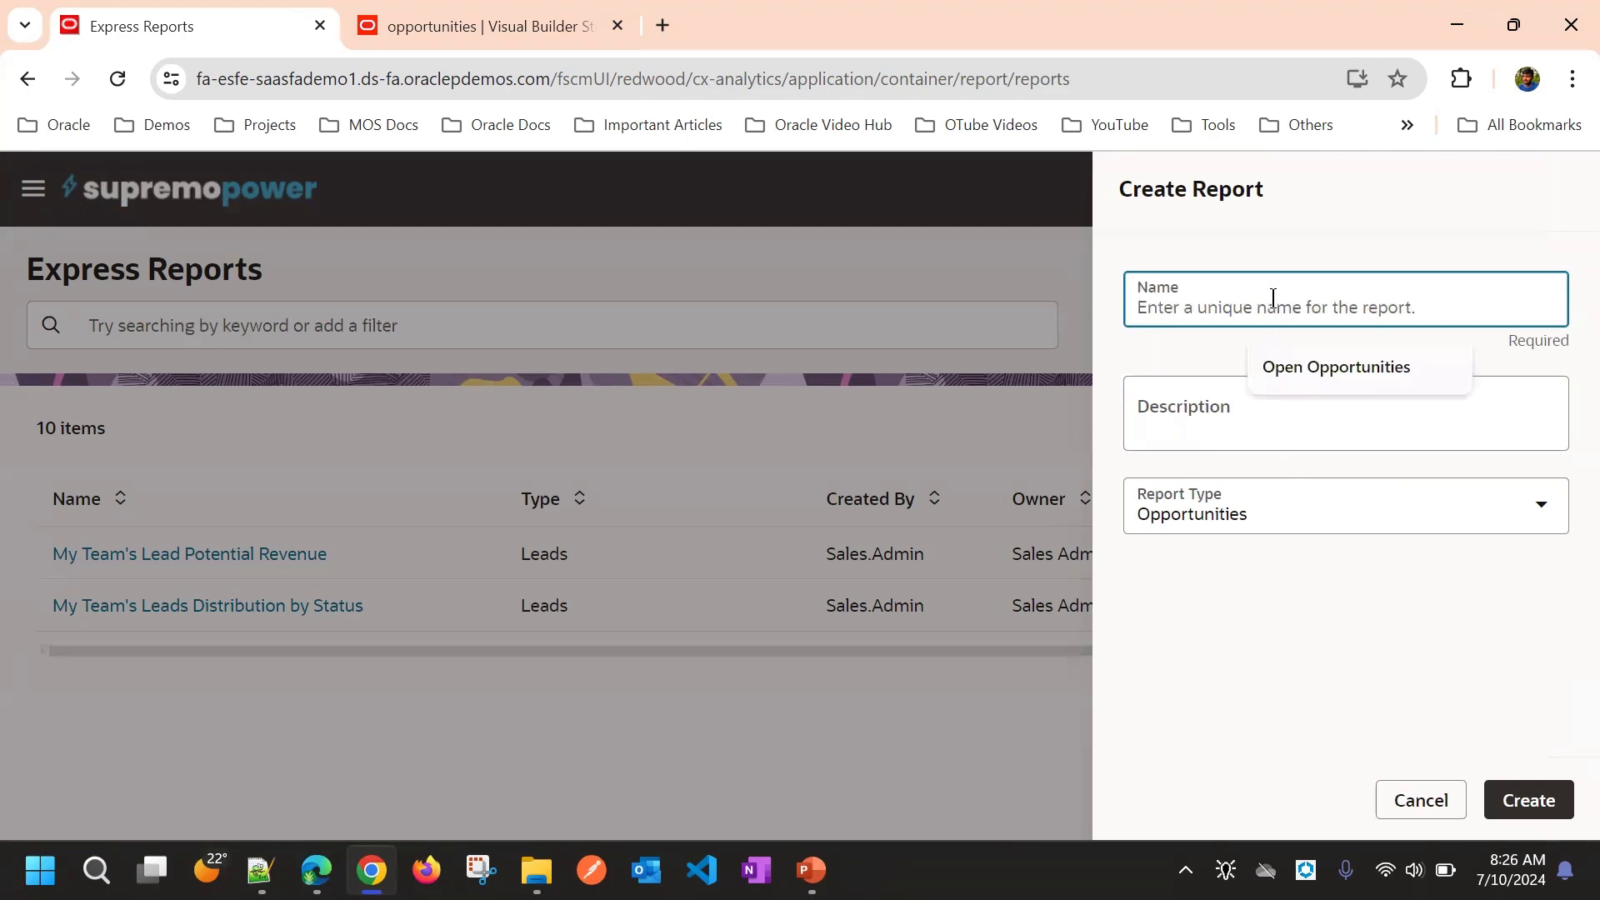
{"action": "left_click", "coordinate": [1310, 371]}
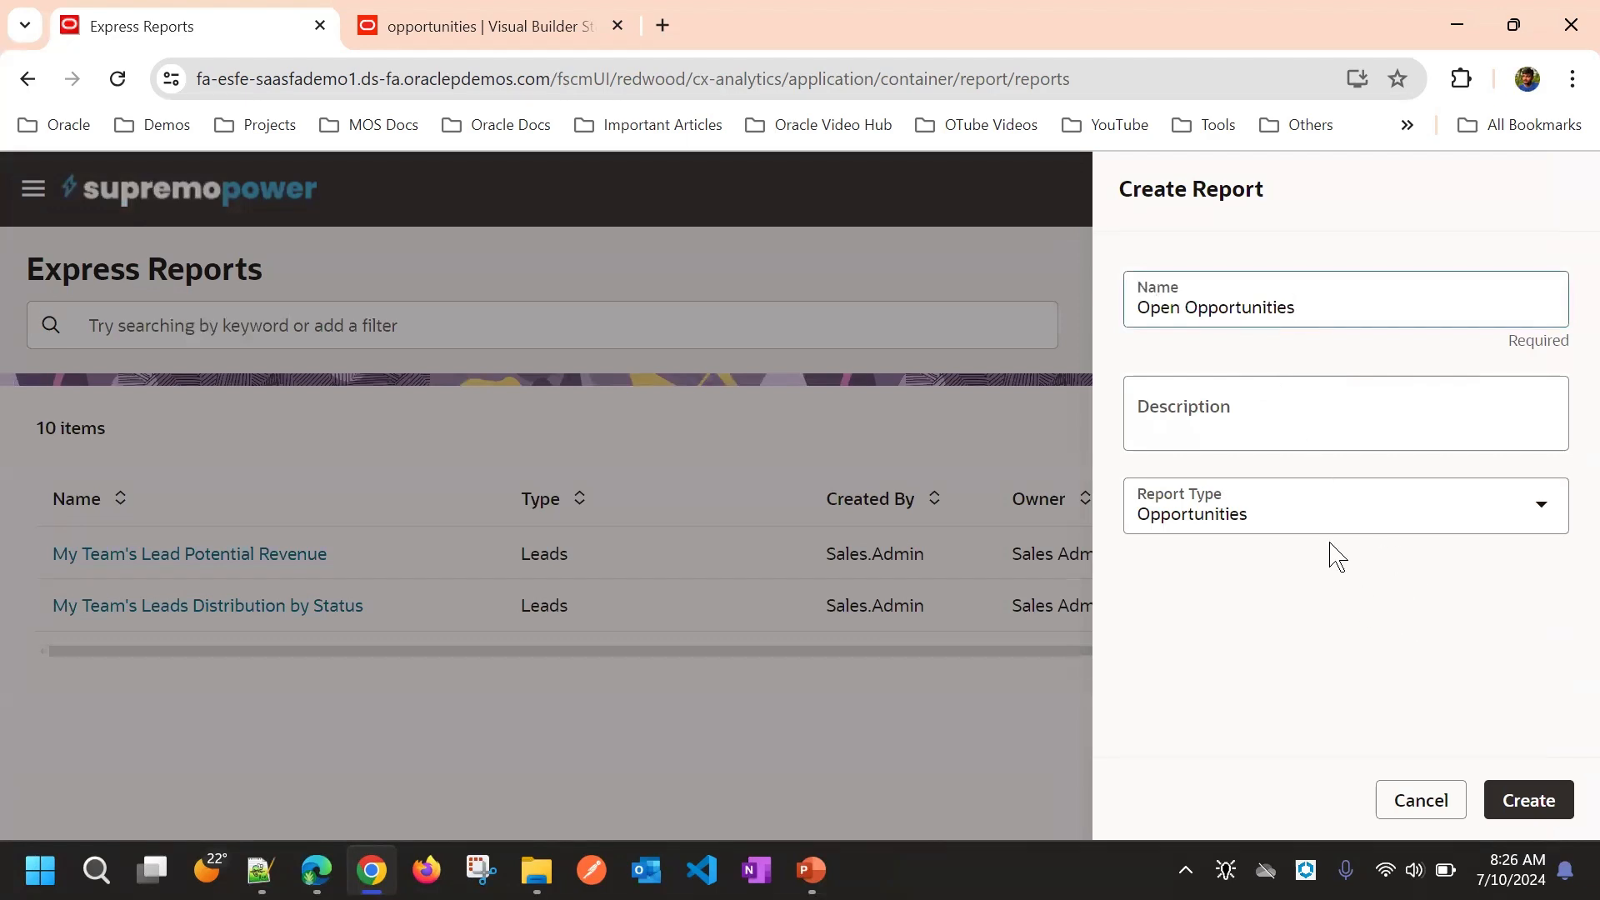
Step: Review the available report types, keep Opportunities as the type and create the report
{"action": "left_click", "coordinate": [1240, 510]}
{"action": "scroll", "coordinate": [1297, 579], "scroll_direction": "down", "scroll_amount": 2}
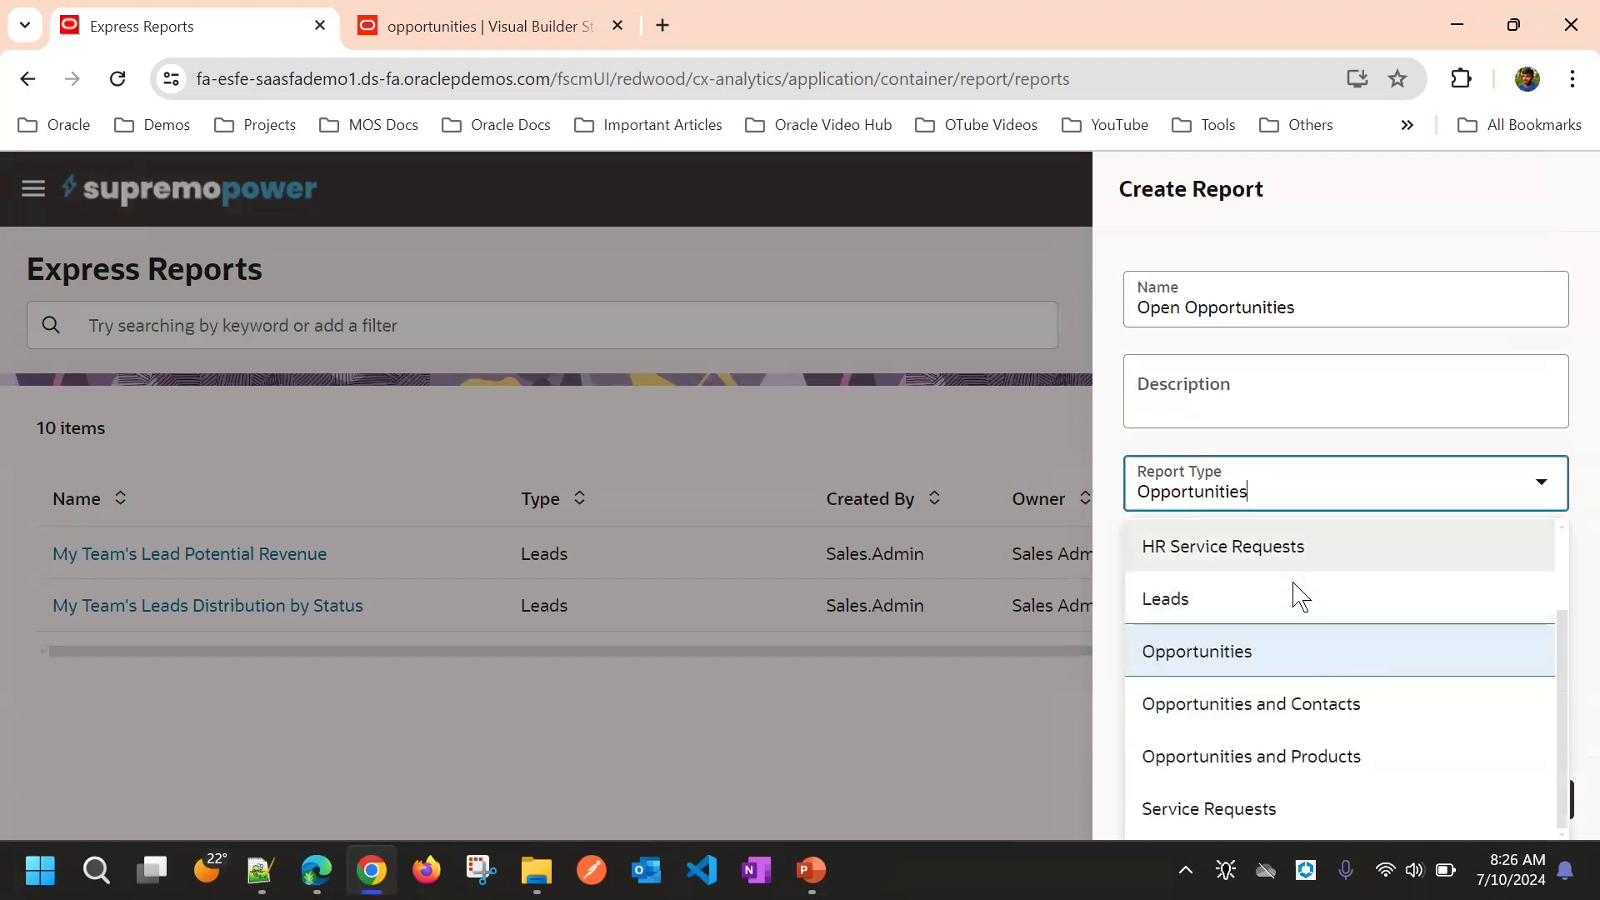
{"action": "scroll", "coordinate": [1307, 754], "scroll_direction": "up", "scroll_amount": 2}
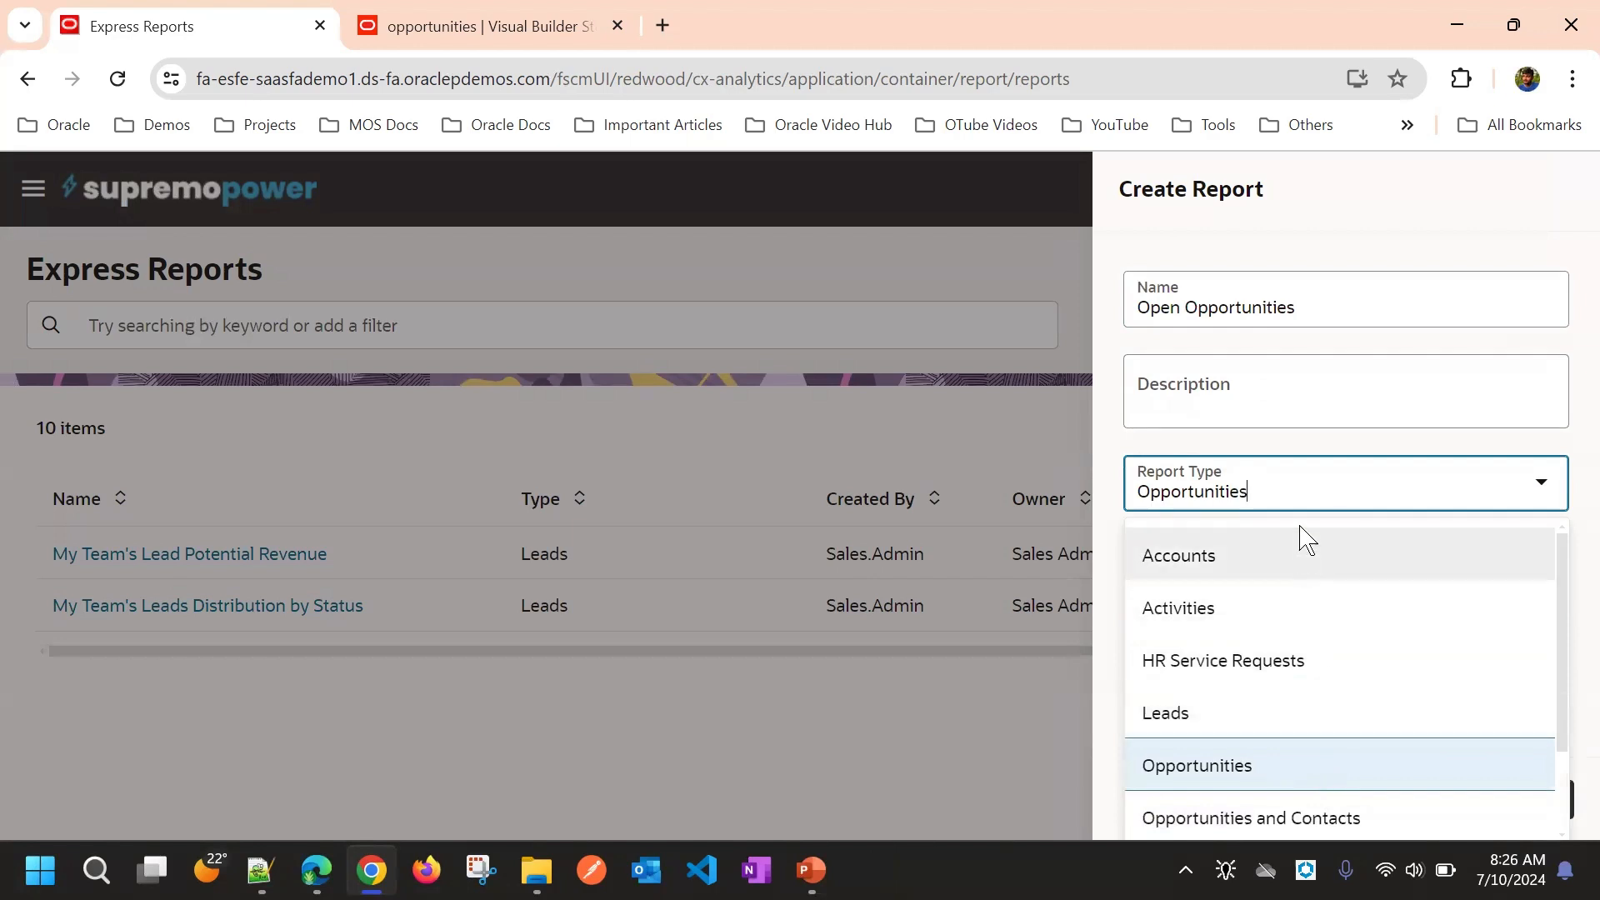
{"action": "left_click", "coordinate": [1314, 444]}
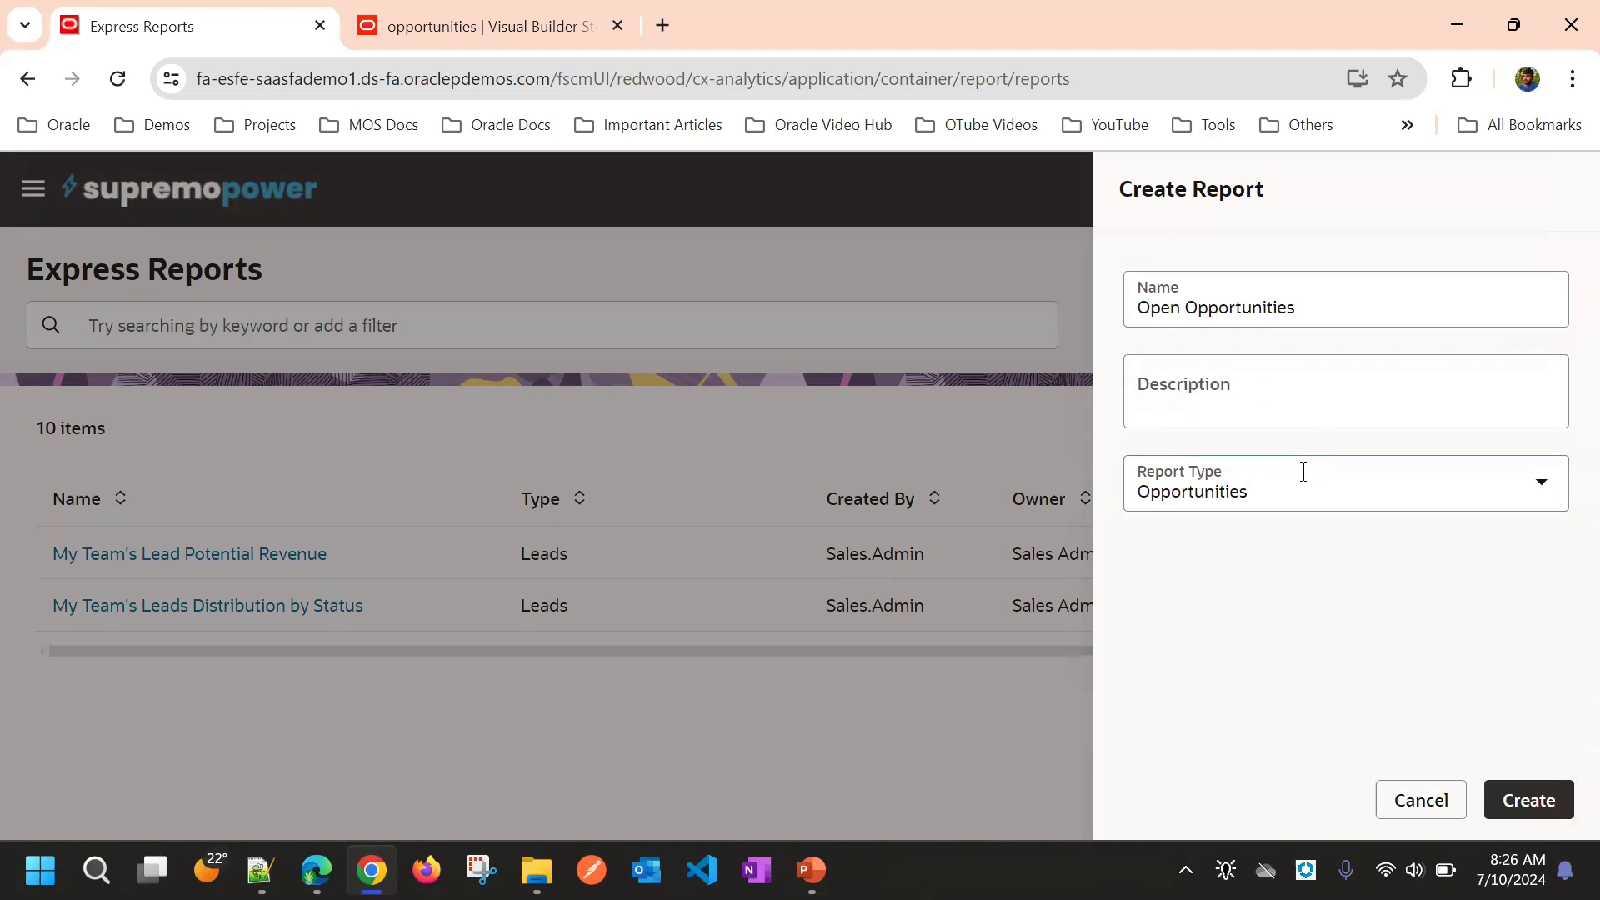
{"action": "left_click", "coordinate": [1309, 501]}
{"action": "left_click", "coordinate": [1317, 454]}
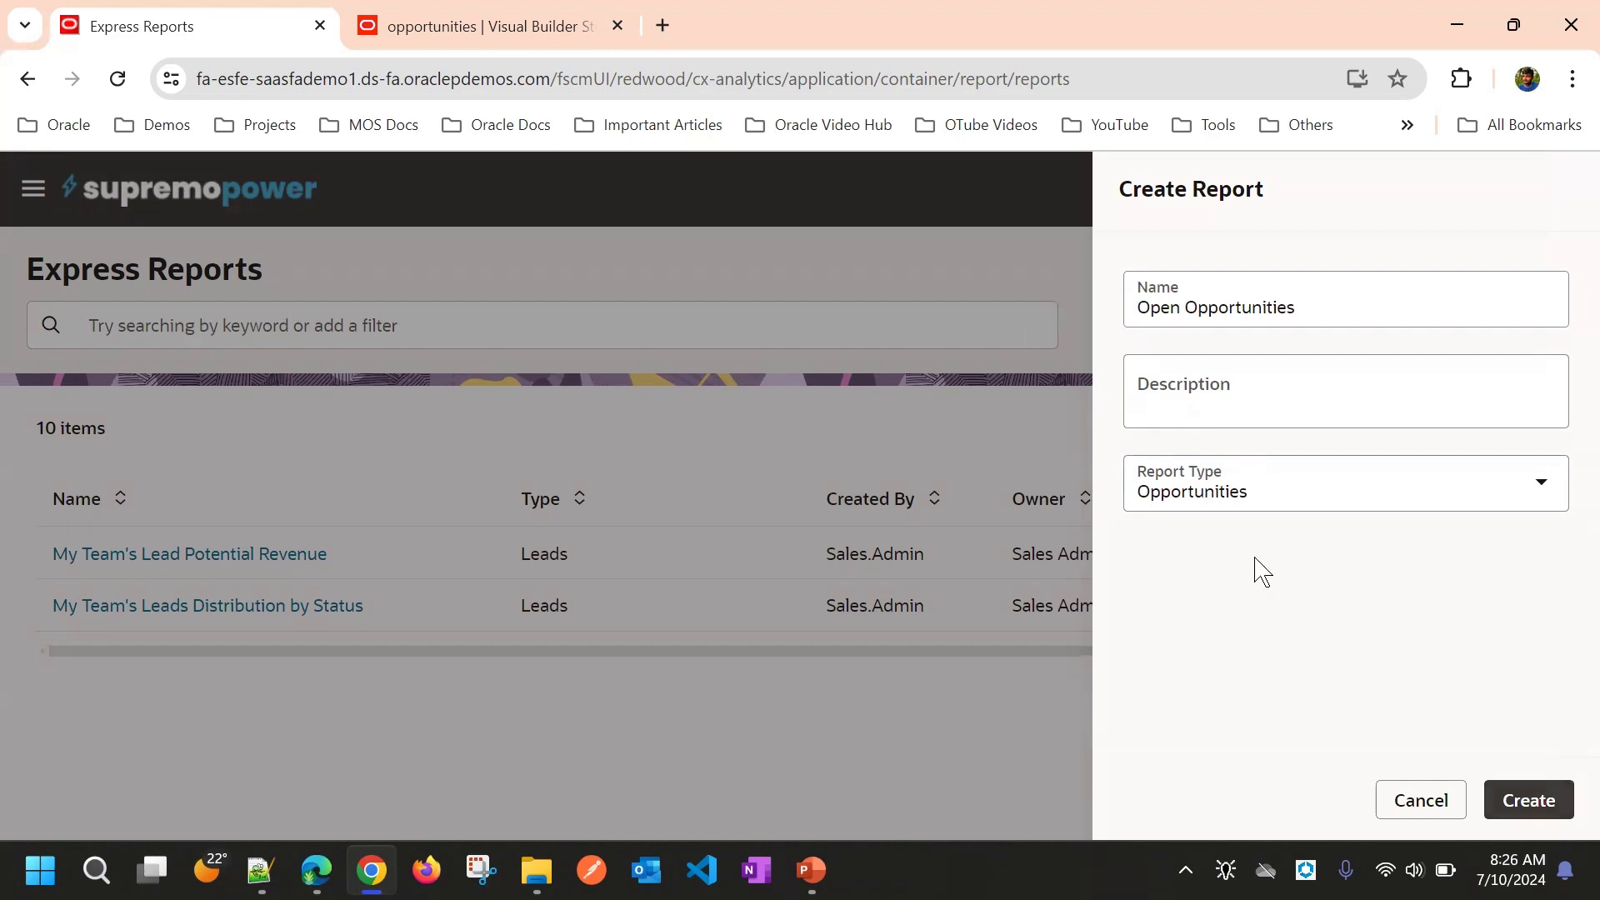
{"action": "left_click", "coordinate": [1540, 798]}
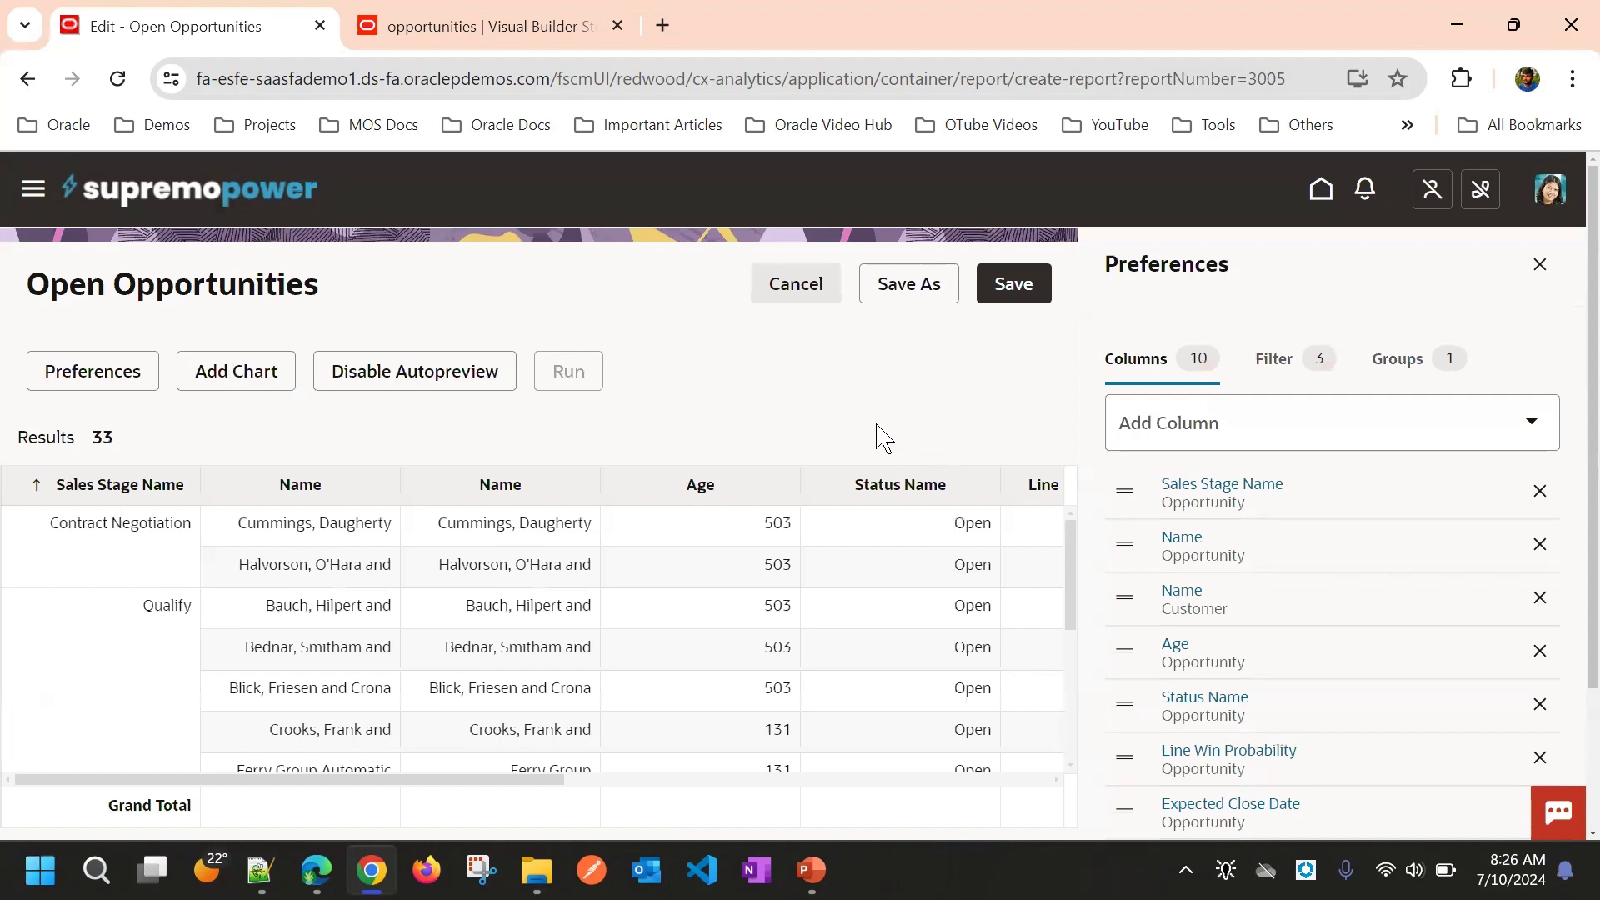
Step: Examine the report's result rows and its default column, filter and group preferences
{"action": "scroll", "coordinate": [877, 433], "scroll_direction": "down", "scroll_amount": 4}
{"action": "scroll", "coordinate": [967, 422], "scroll_direction": "up", "scroll_amount": 3}
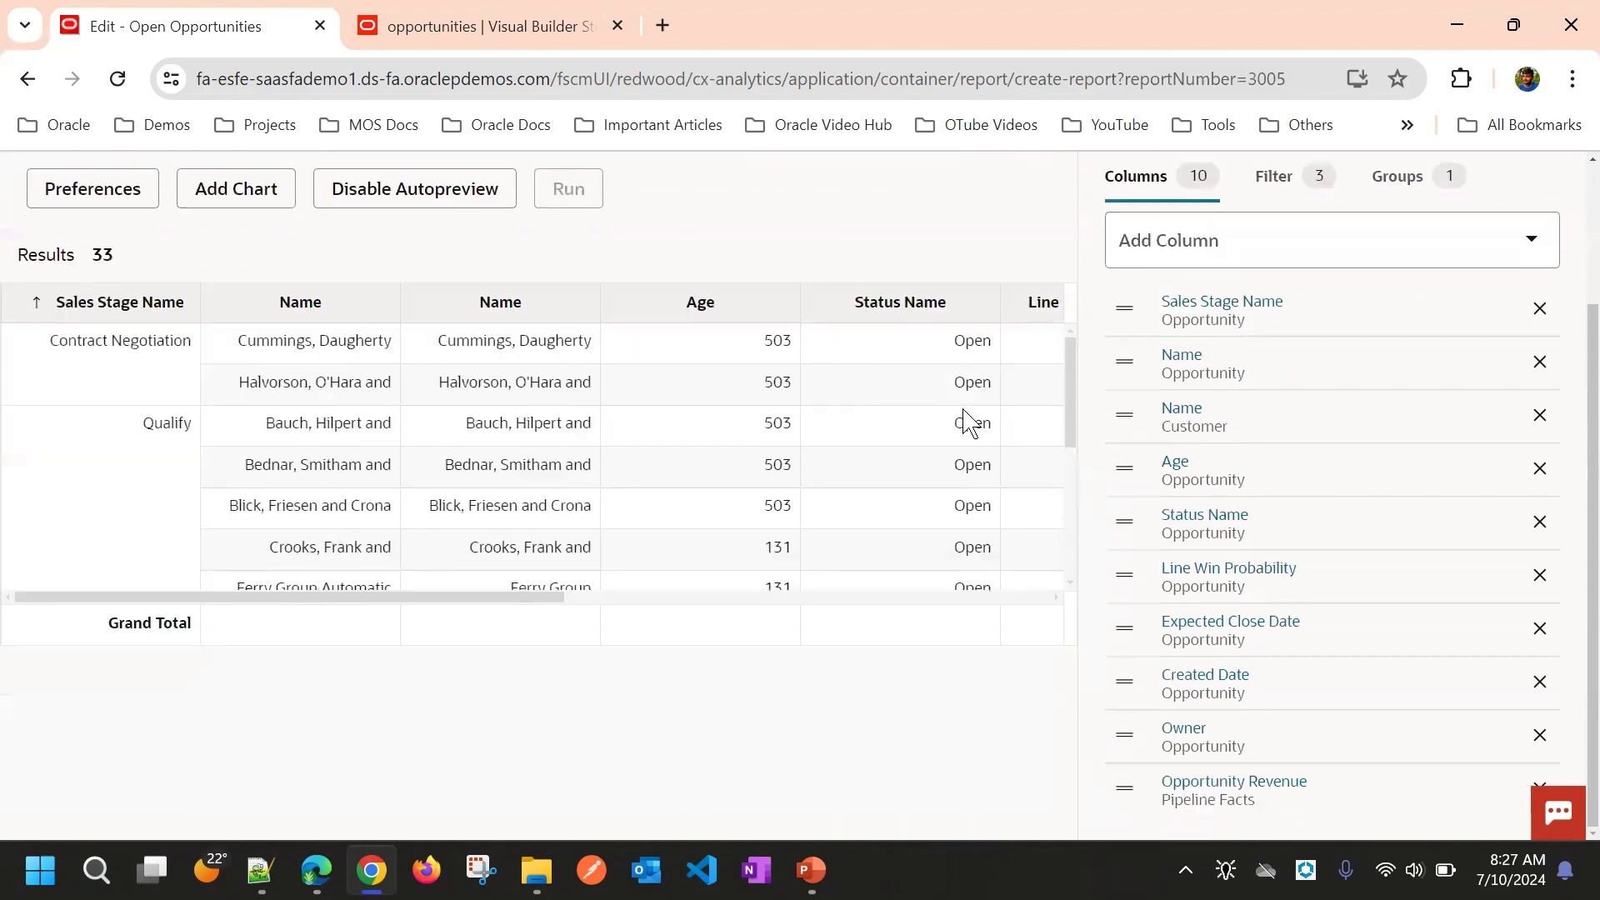
{"action": "scroll", "coordinate": [1034, 383], "scroll_direction": "up", "scroll_amount": 4}
{"action": "scroll", "coordinate": [1029, 421], "scroll_direction": "down", "scroll_amount": 5}
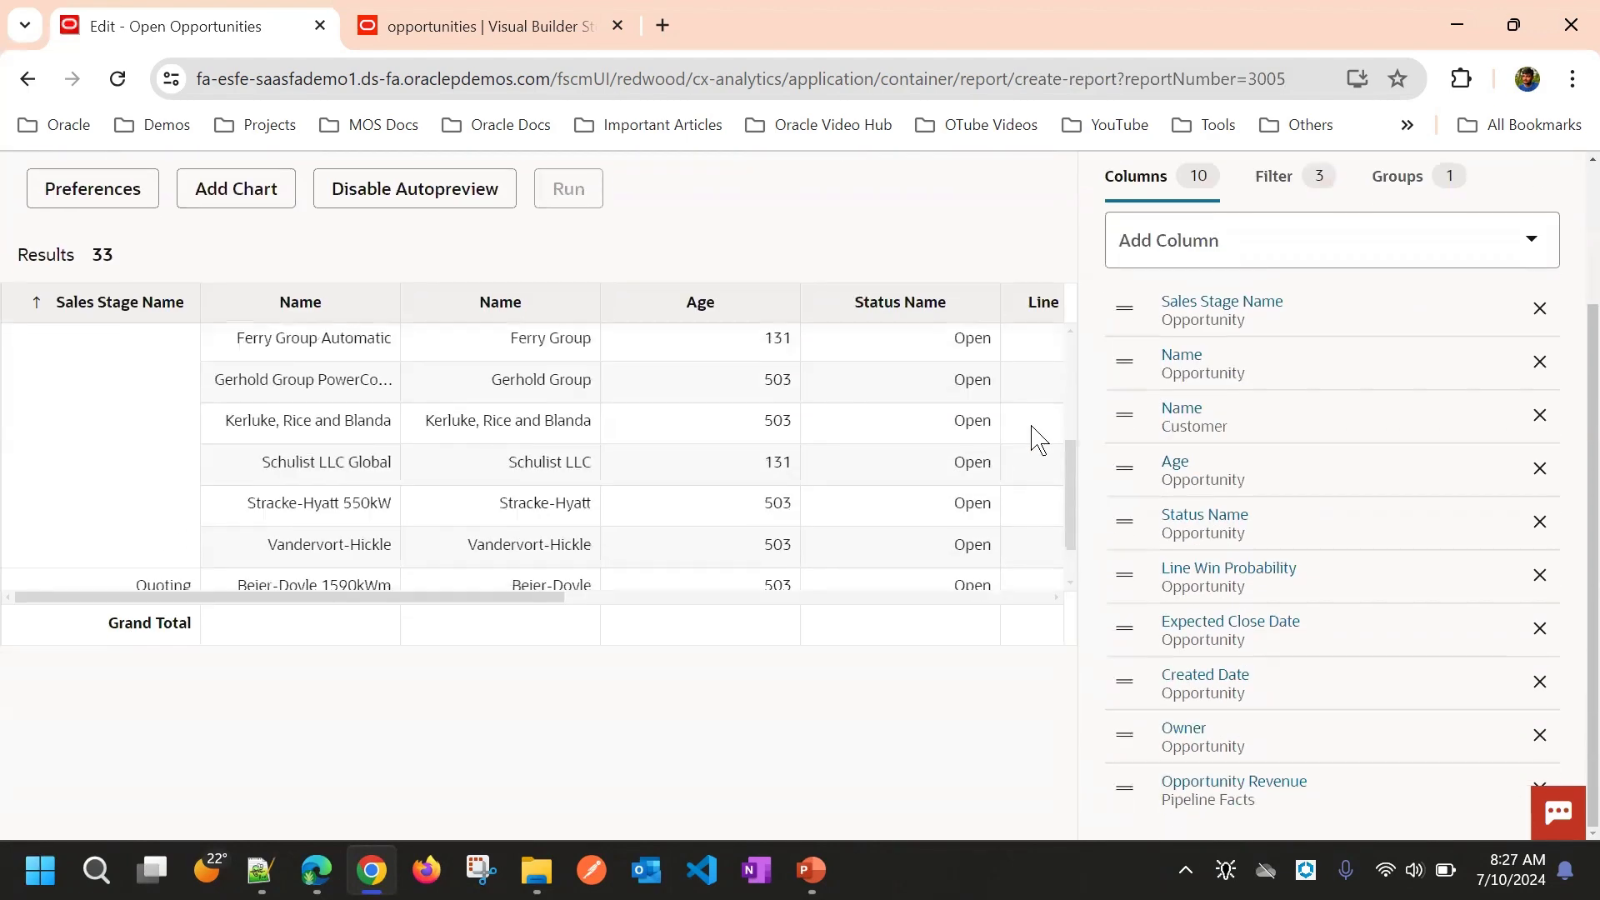
{"action": "scroll", "coordinate": [1192, 484], "scroll_direction": "up", "scroll_amount": 2}
{"action": "scroll", "coordinate": [1191, 484], "scroll_direction": "up", "scroll_amount": 1}
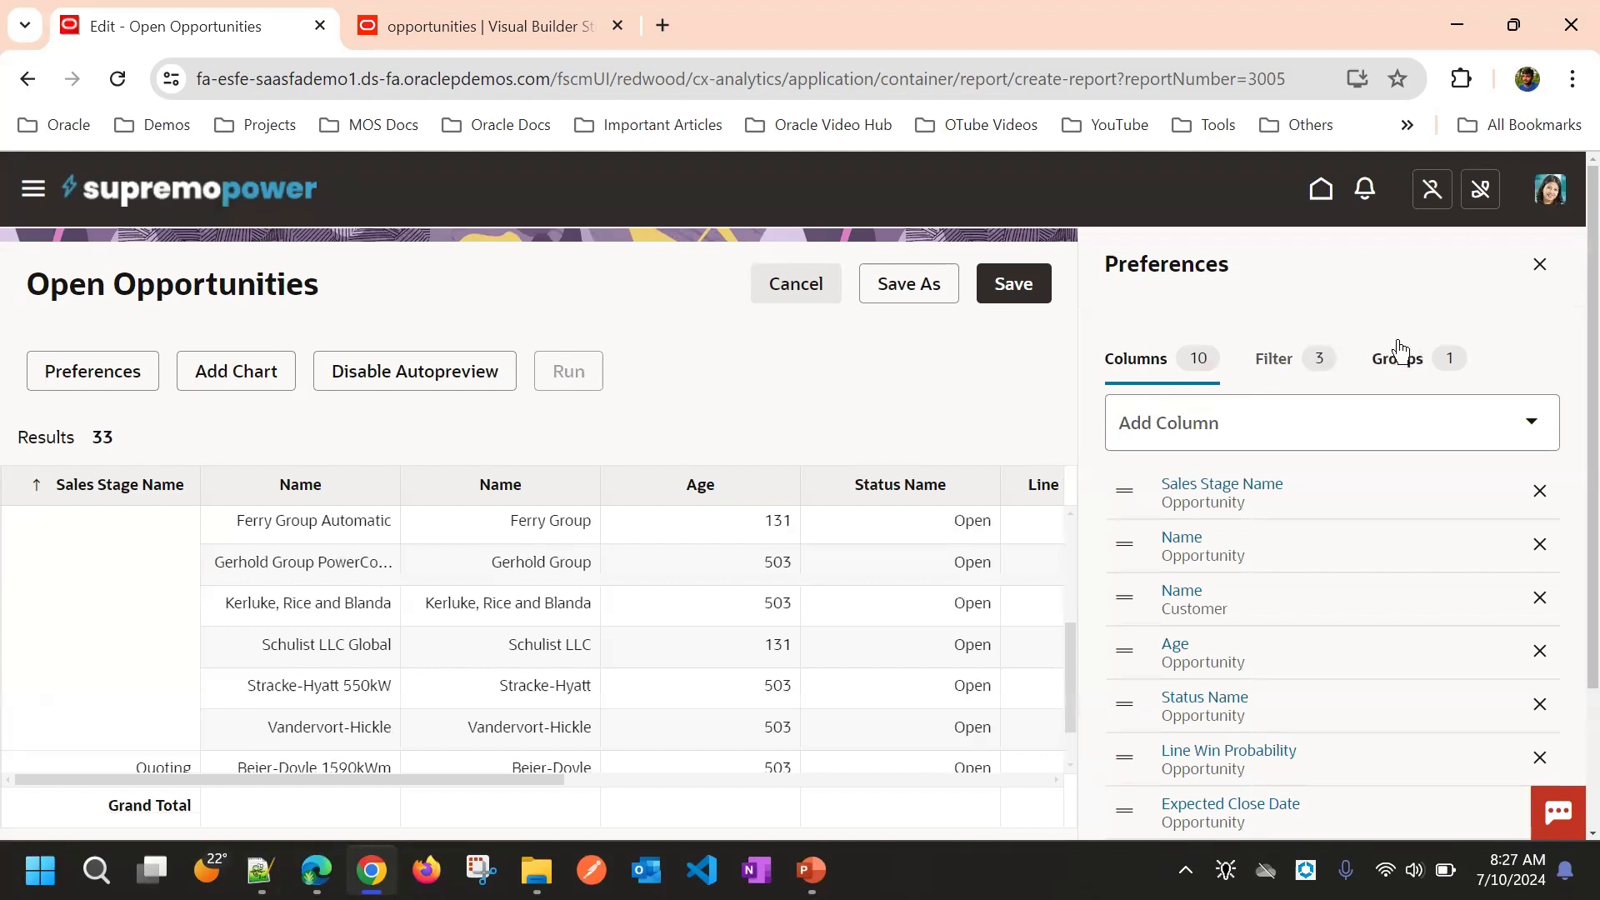
{"action": "left_click", "coordinate": [1272, 371]}
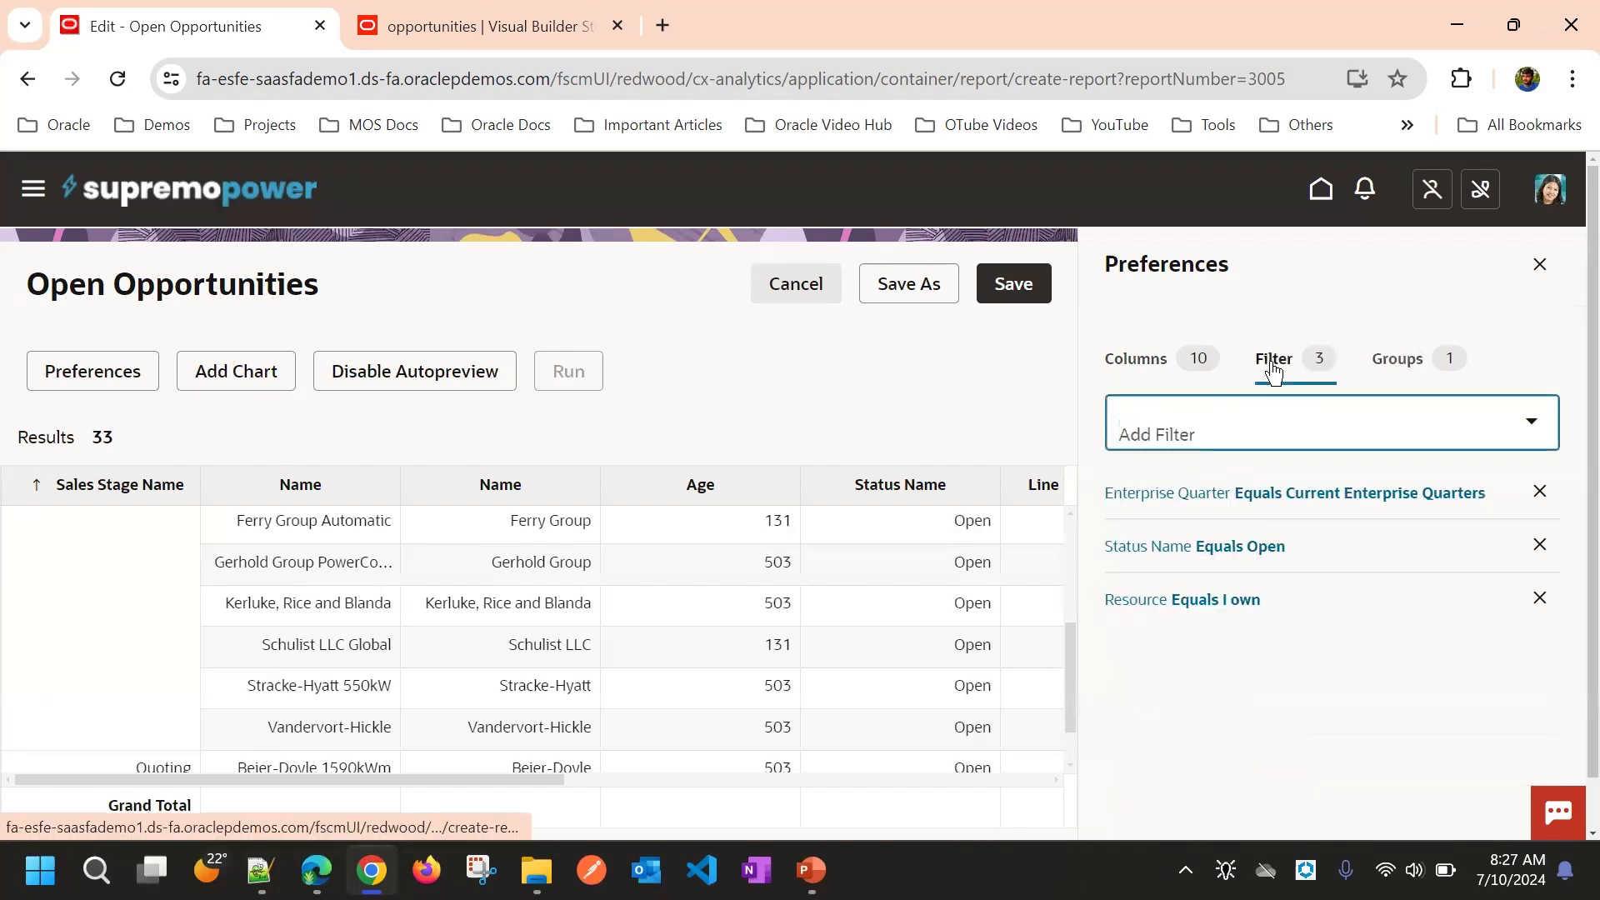
{"action": "left_click", "coordinate": [1389, 365]}
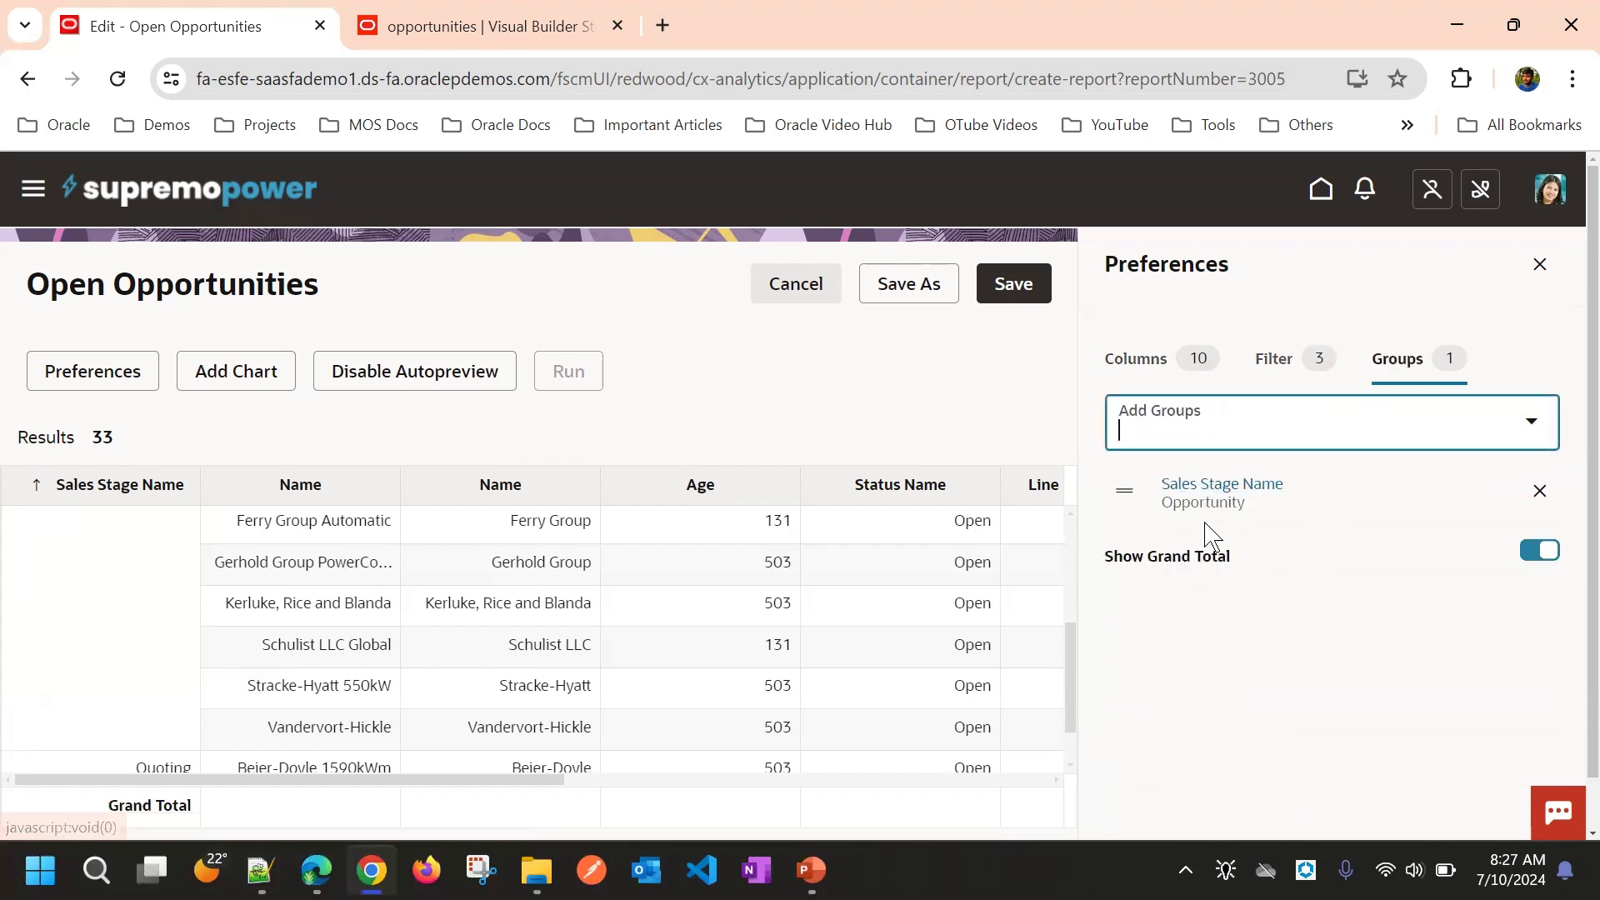
{"action": "left_click", "coordinate": [1148, 369]}
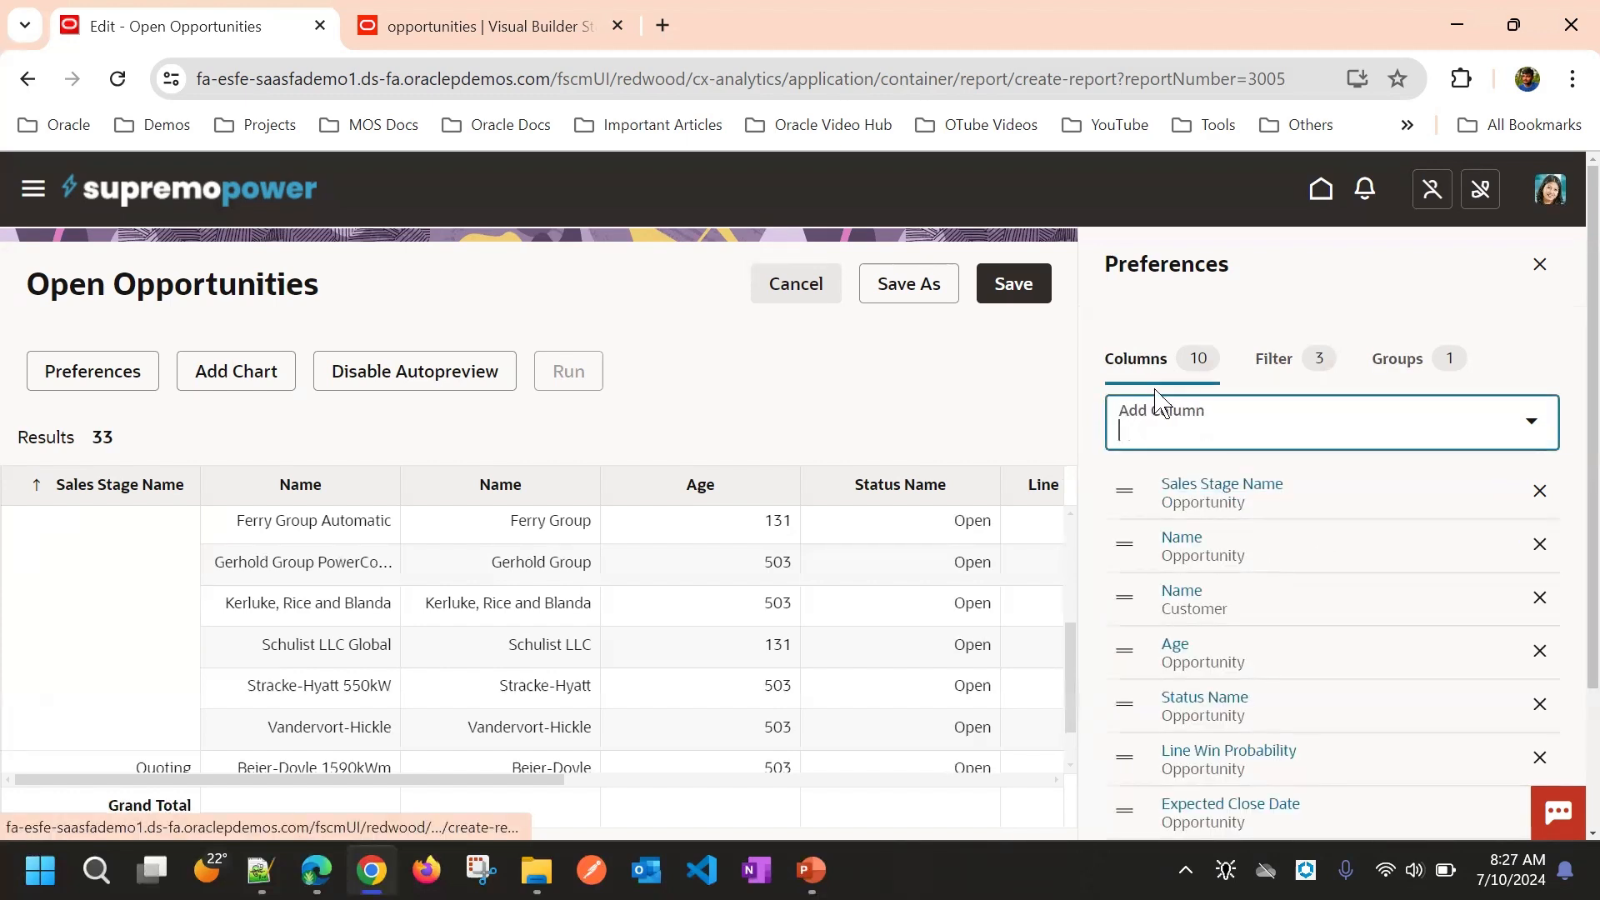
{"action": "scroll", "coordinate": [1174, 435], "scroll_direction": "down", "scroll_amount": 2}
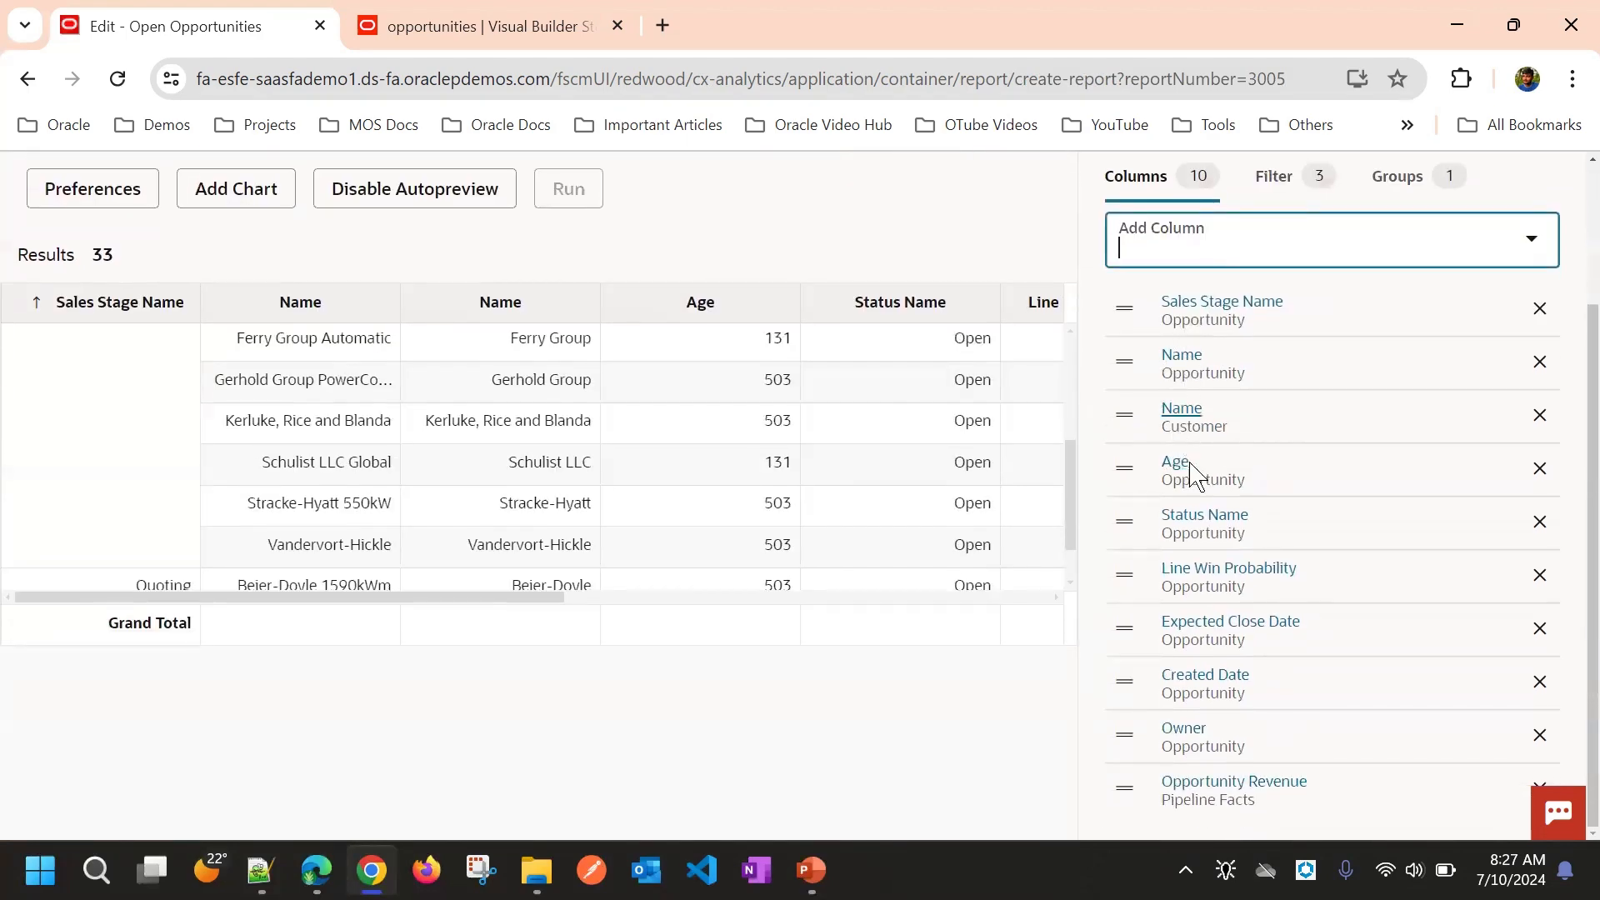
{"action": "scroll", "coordinate": [1154, 666], "scroll_direction": "up", "scroll_amount": 2}
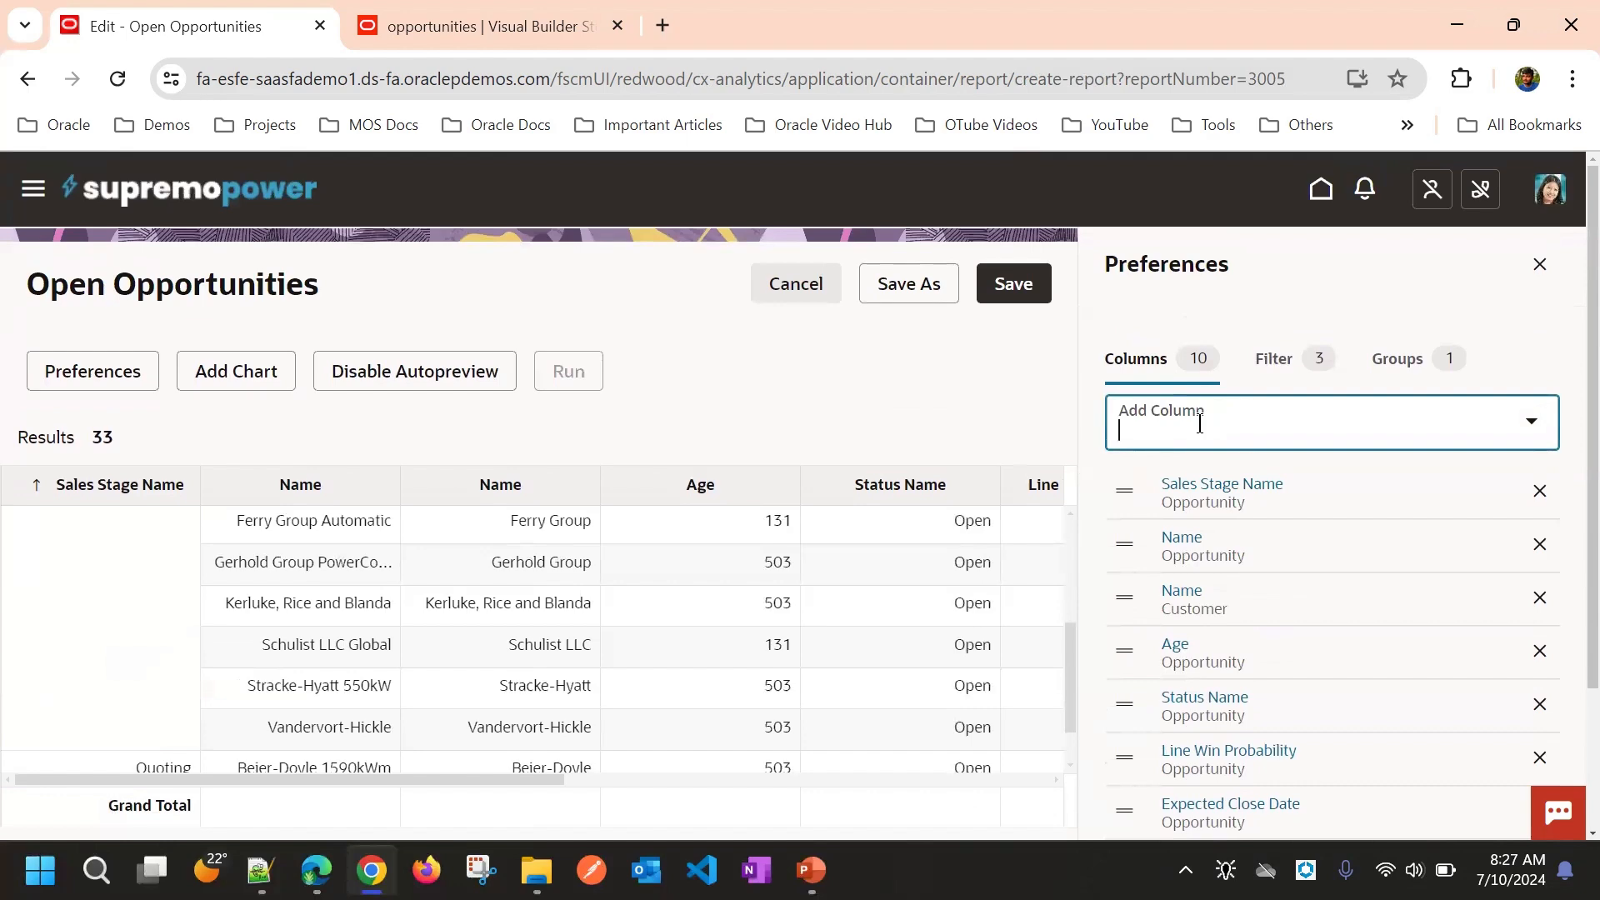
Step: Add the Opportunity Number column from the Opportunity fields to the report
{"action": "left_click", "coordinate": [1200, 423]}
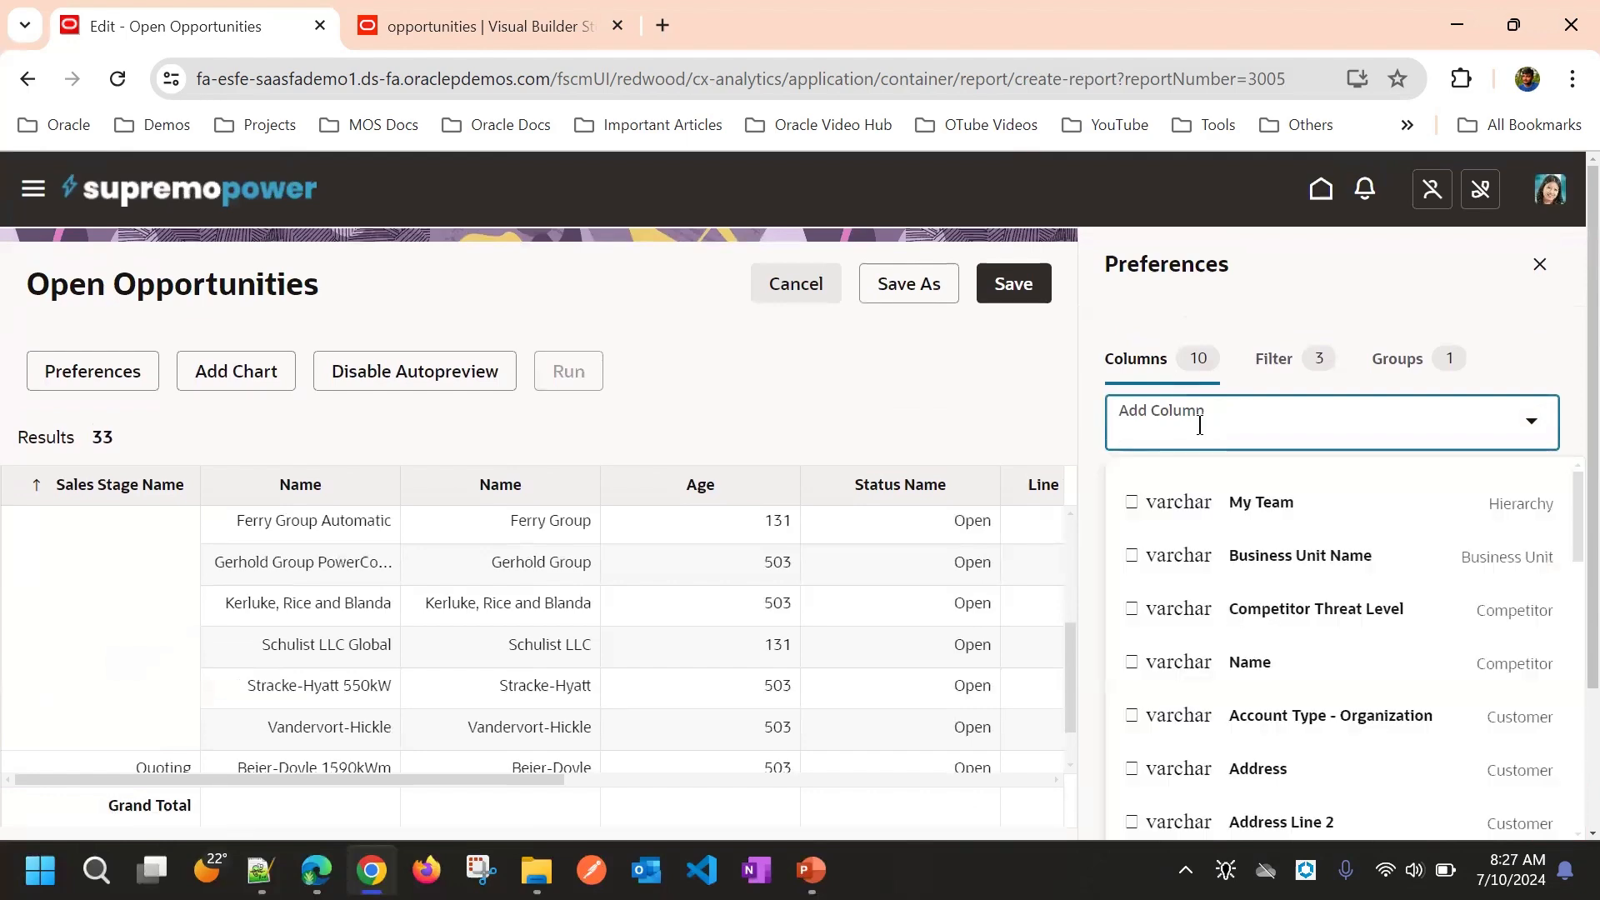
{"action": "scroll", "coordinate": [1204, 467], "scroll_direction": "down", "scroll_amount": 2}
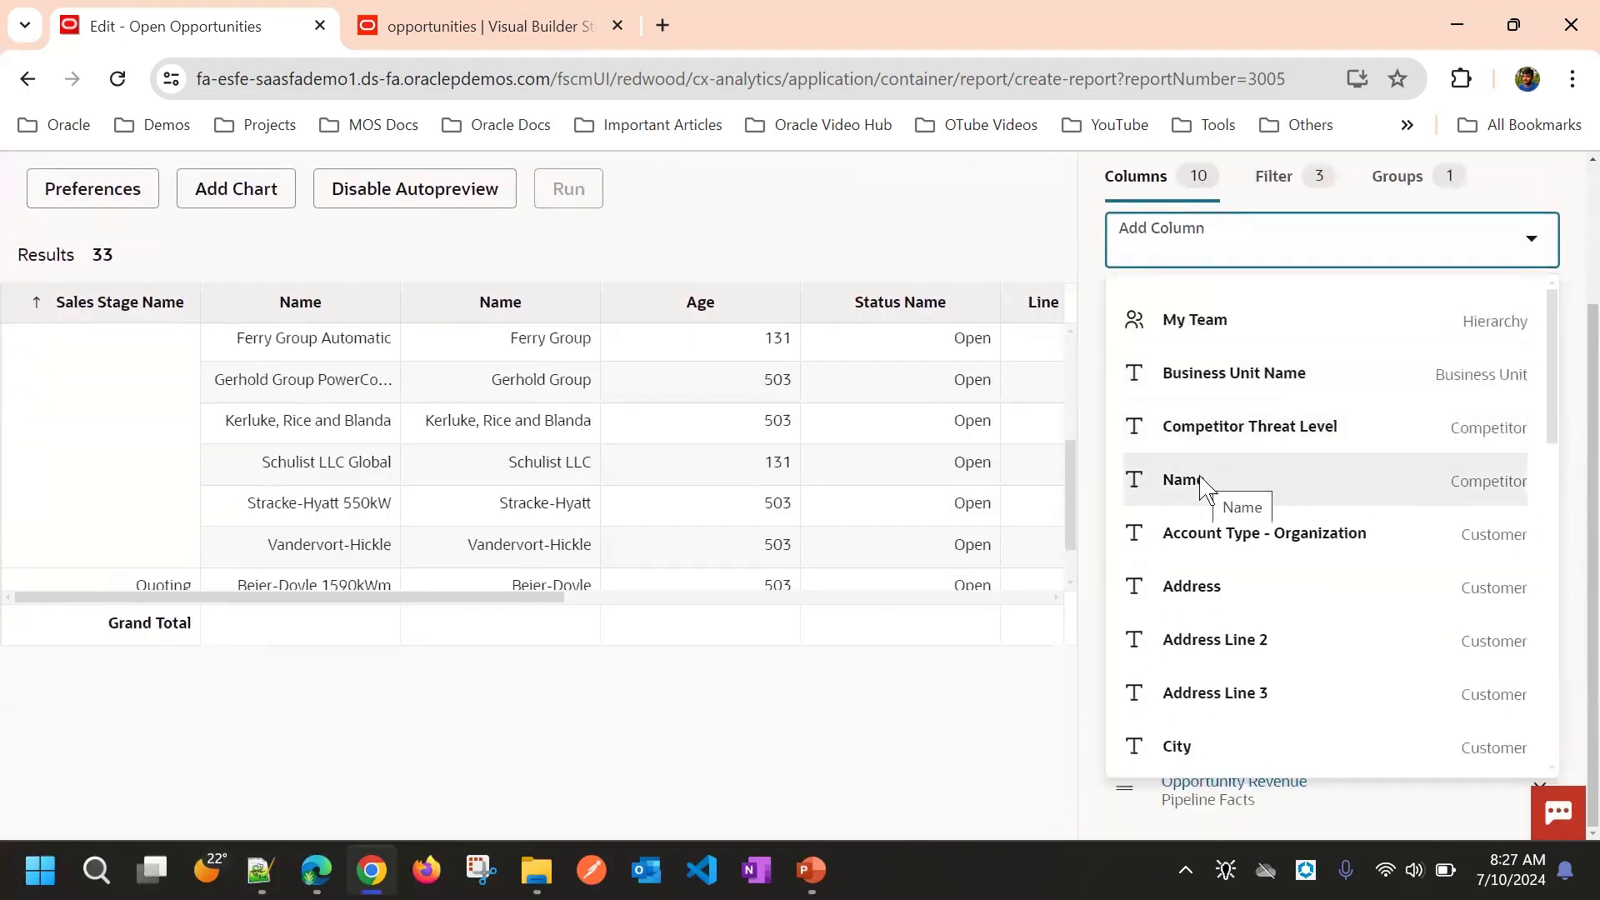
{"action": "scroll", "coordinate": [1208, 510], "scroll_direction": "down", "scroll_amount": 1}
{"action": "scroll", "coordinate": [1210, 518], "scroll_direction": "down", "scroll_amount": 8}
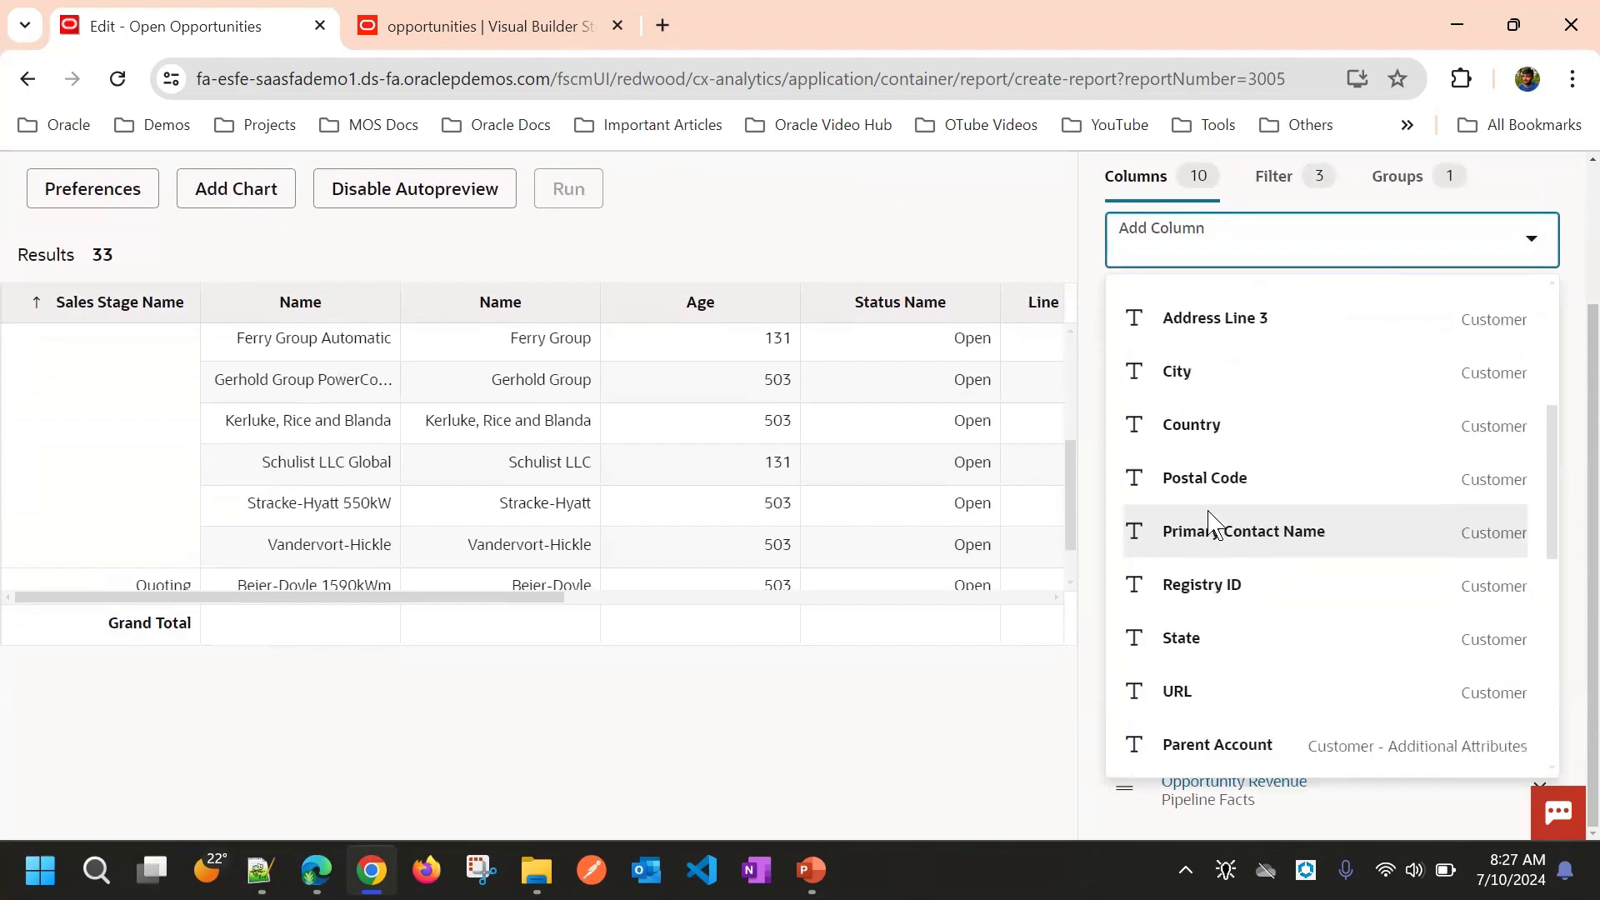
{"action": "scroll", "coordinate": [1175, 510], "scroll_direction": "down", "scroll_amount": 10}
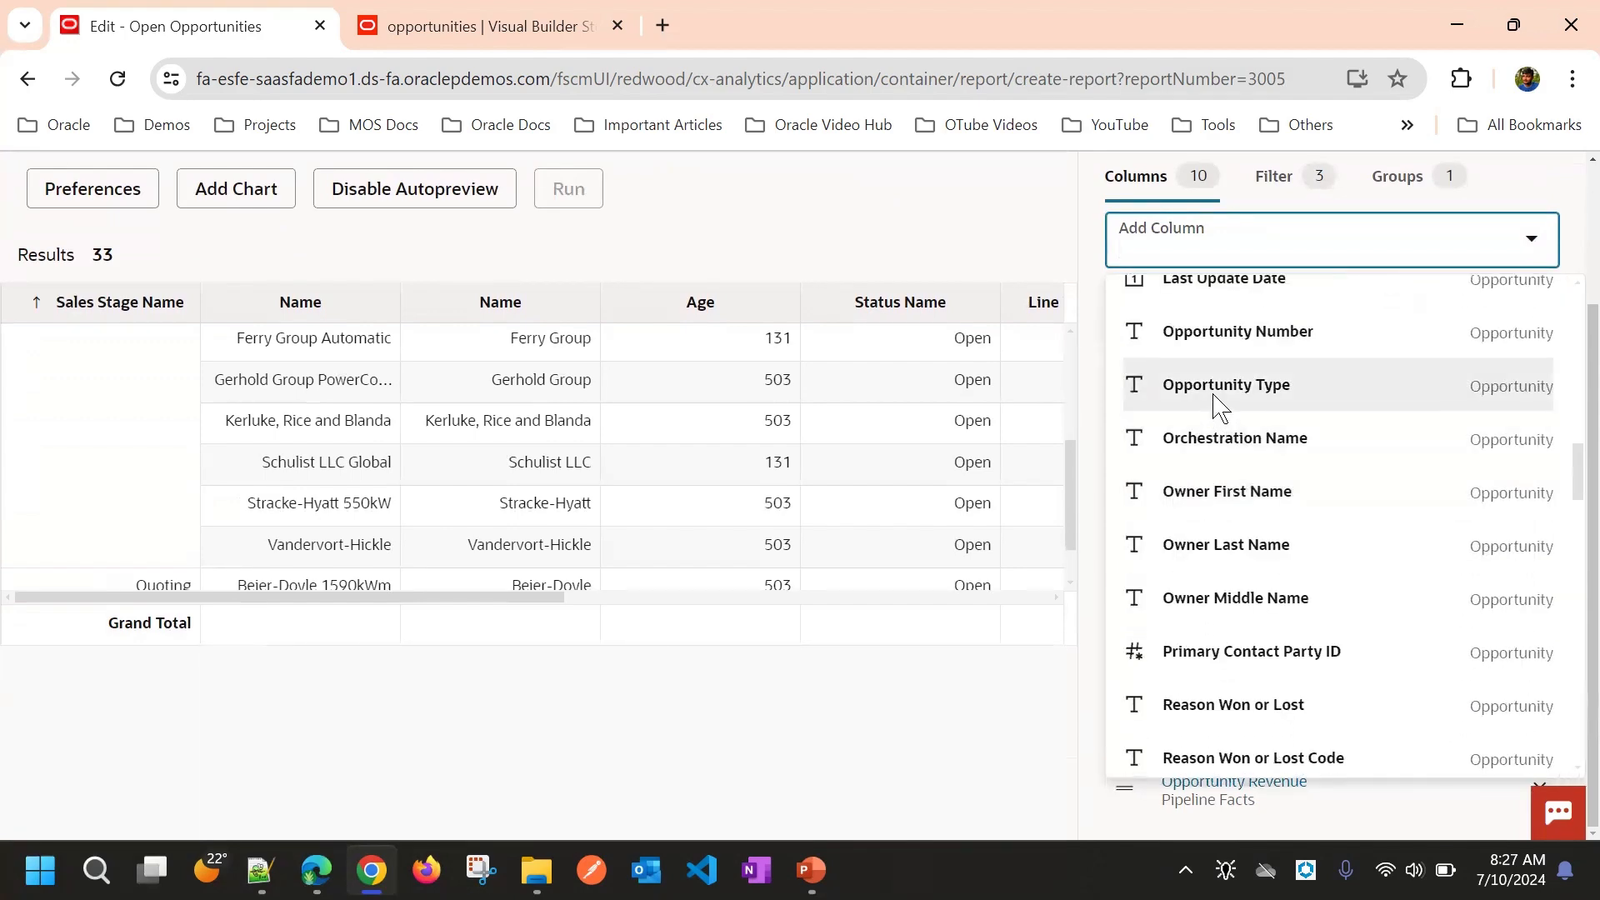
{"action": "left_click", "coordinate": [1231, 345]}
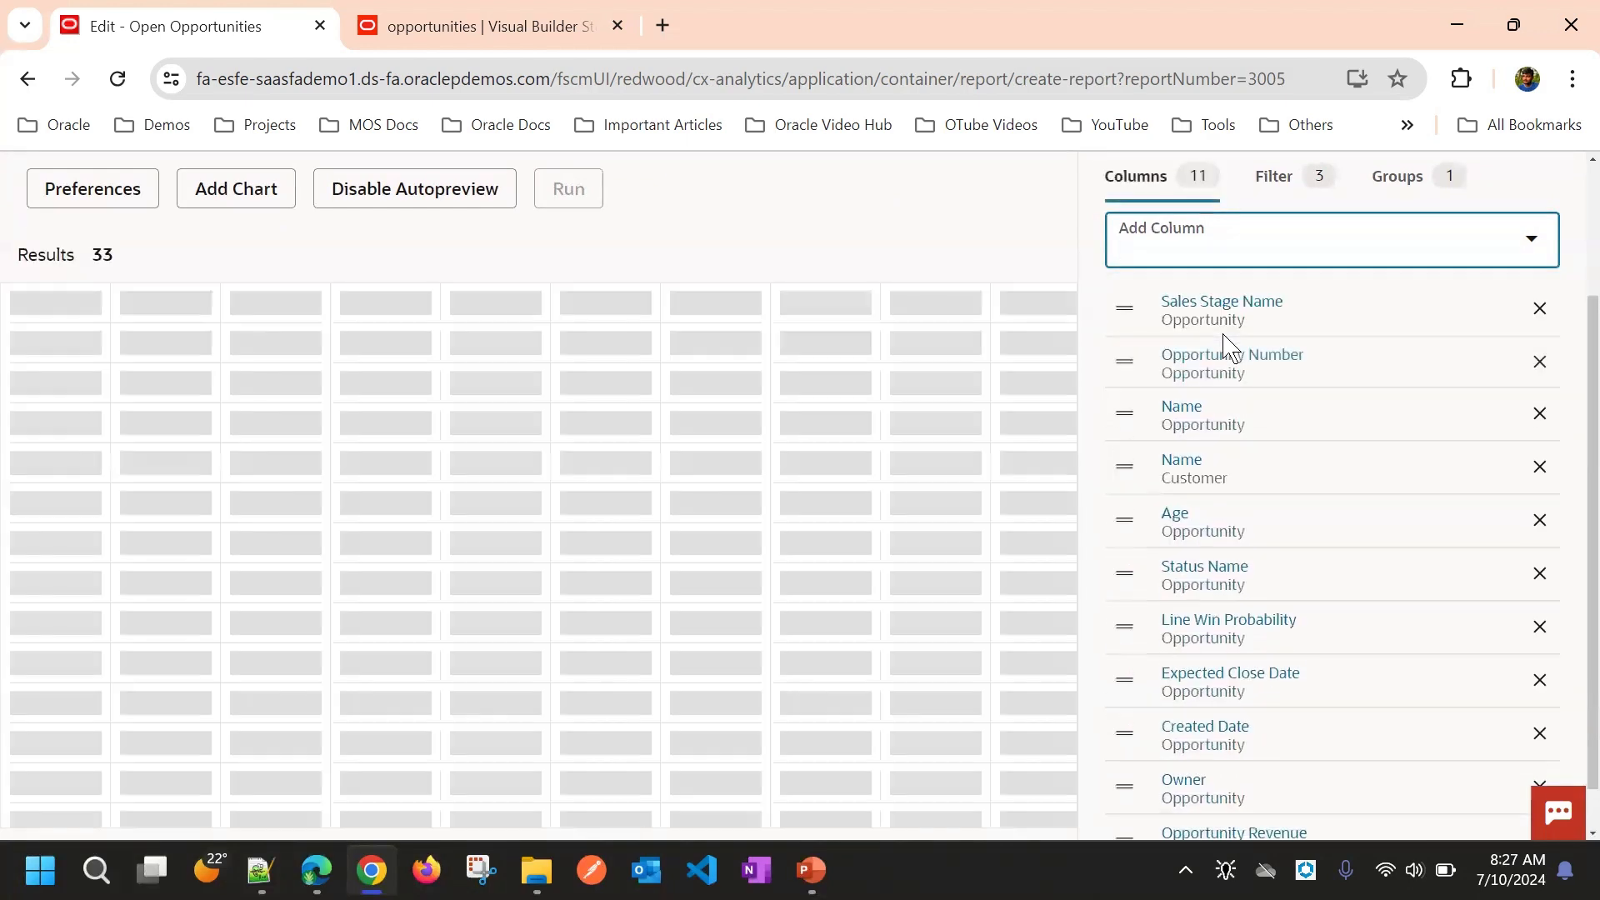
Step: Reorder the report columns so that Opportunity Number sits between the opportunity Name and the customer Name
{"action": "scroll", "coordinate": [1235, 466], "scroll_direction": "down", "scroll_amount": 1}
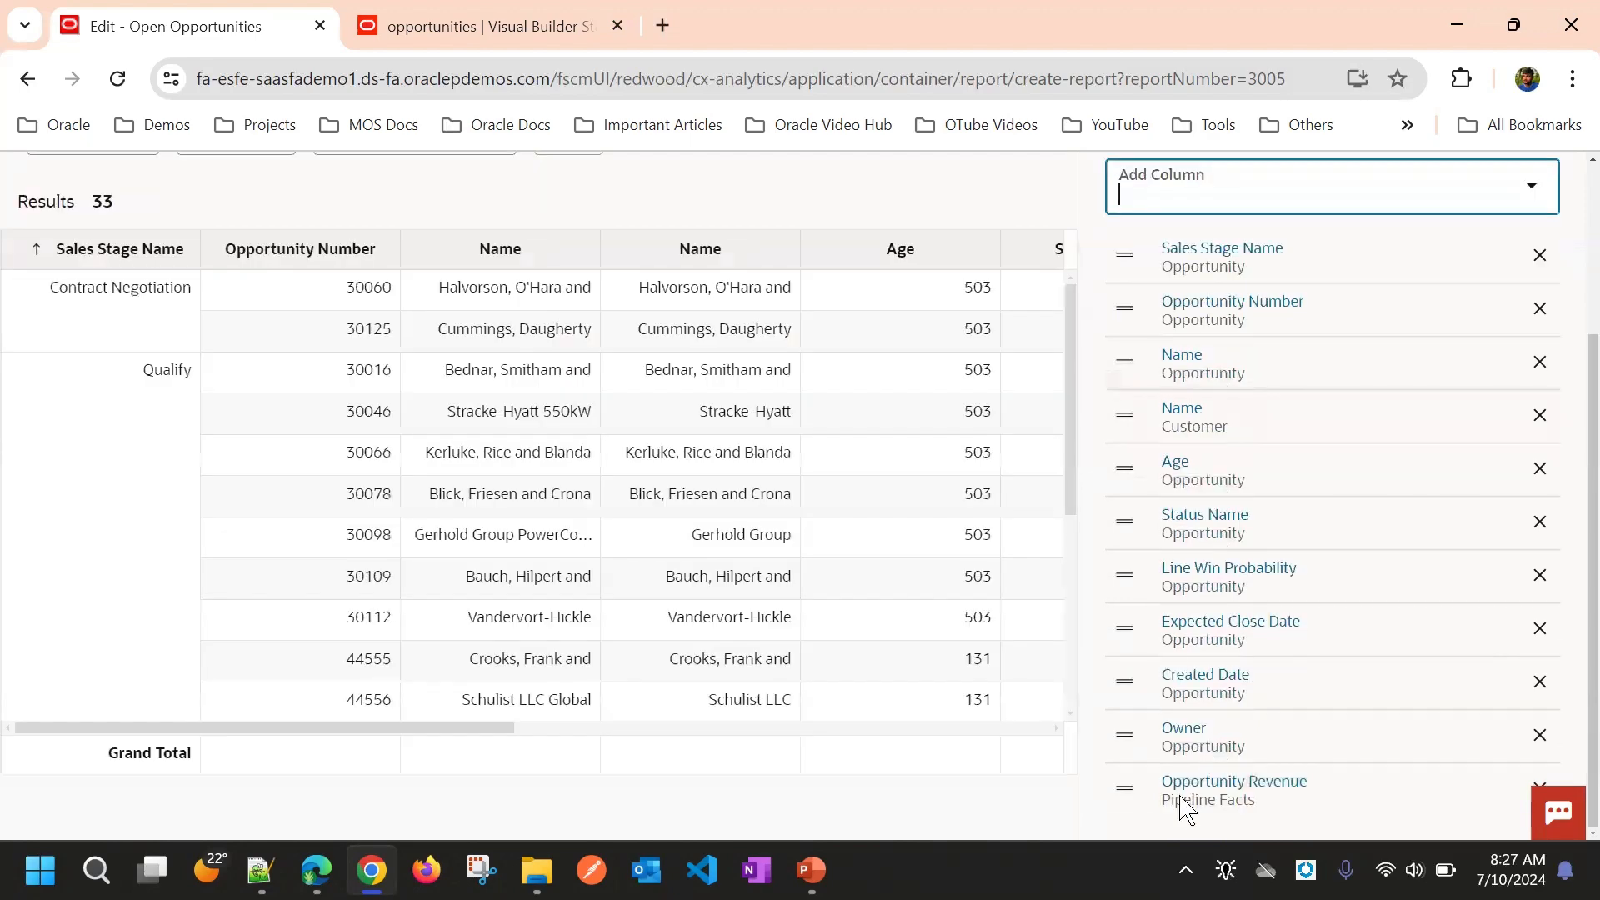
{"action": "scroll", "coordinate": [1178, 542], "scroll_direction": "up", "scroll_amount": 3}
{"action": "scroll", "coordinate": [1222, 475], "scroll_direction": "down", "scroll_amount": 3}
{"action": "left_click_drag", "start_coordinate": [1120, 311], "coordinate": [1127, 404]}
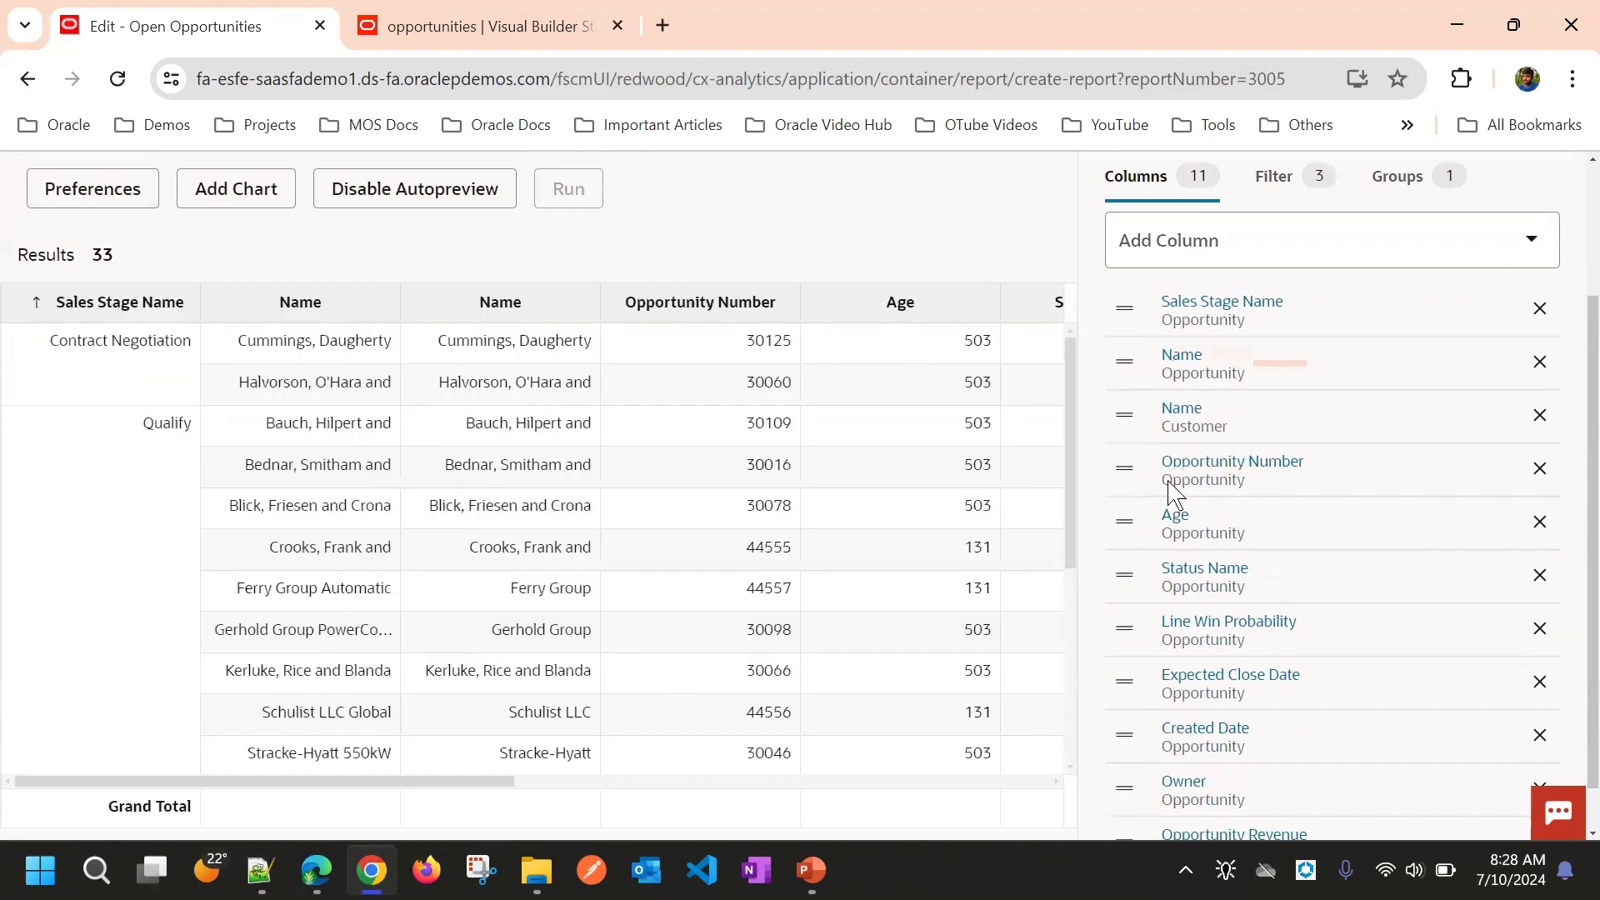
{"action": "right_click", "coordinate": [1126, 416]}
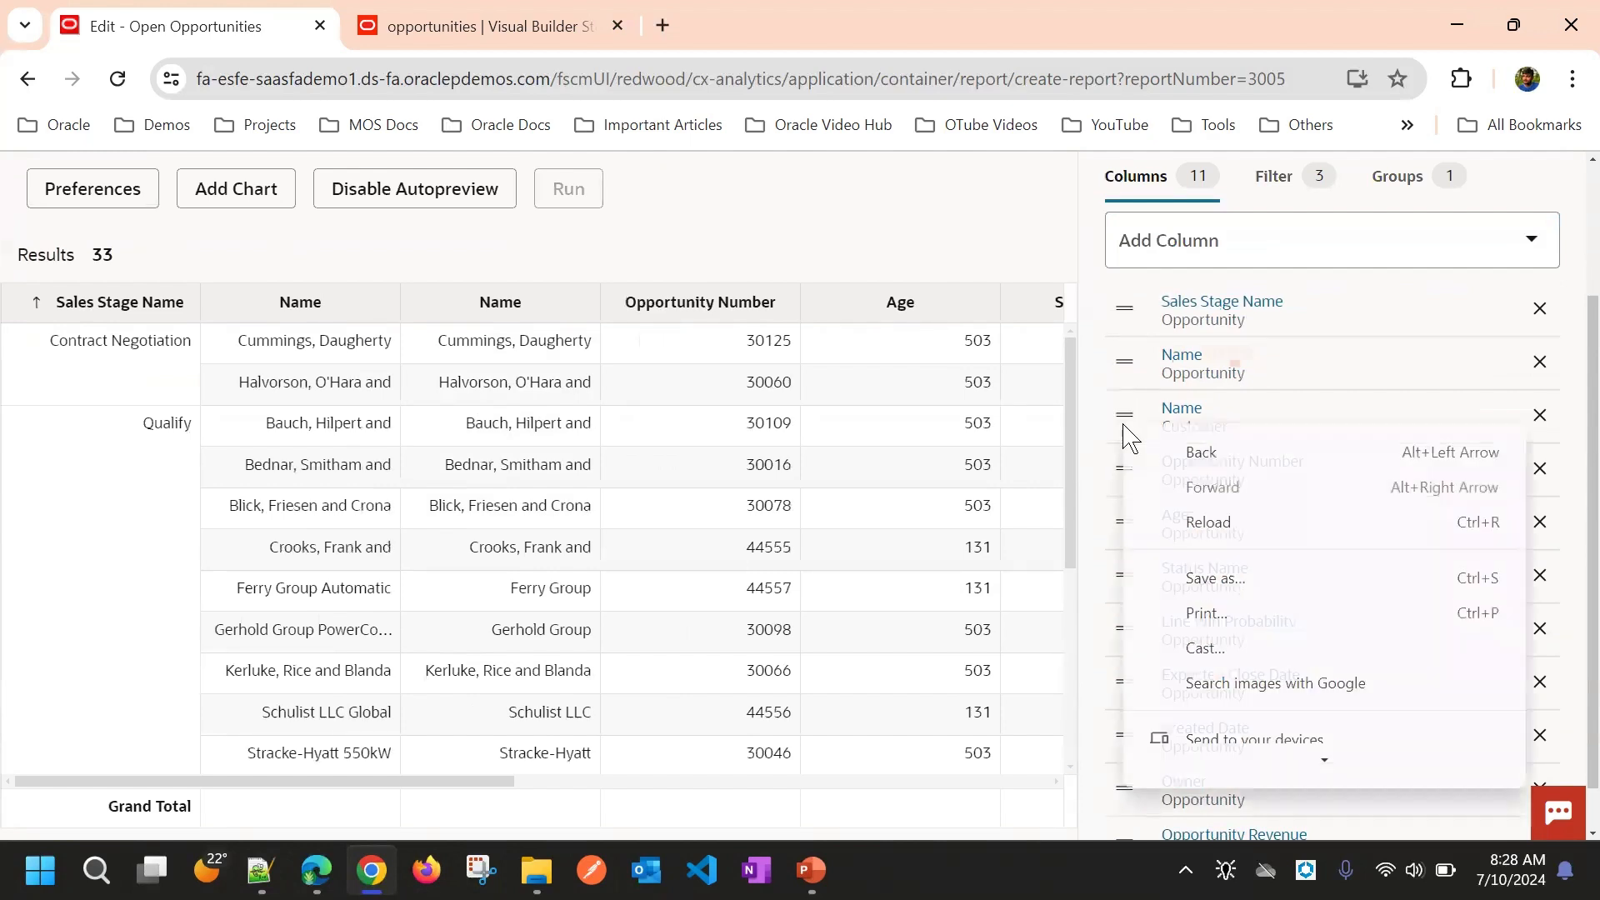
{"action": "left_click", "coordinate": [1035, 254]}
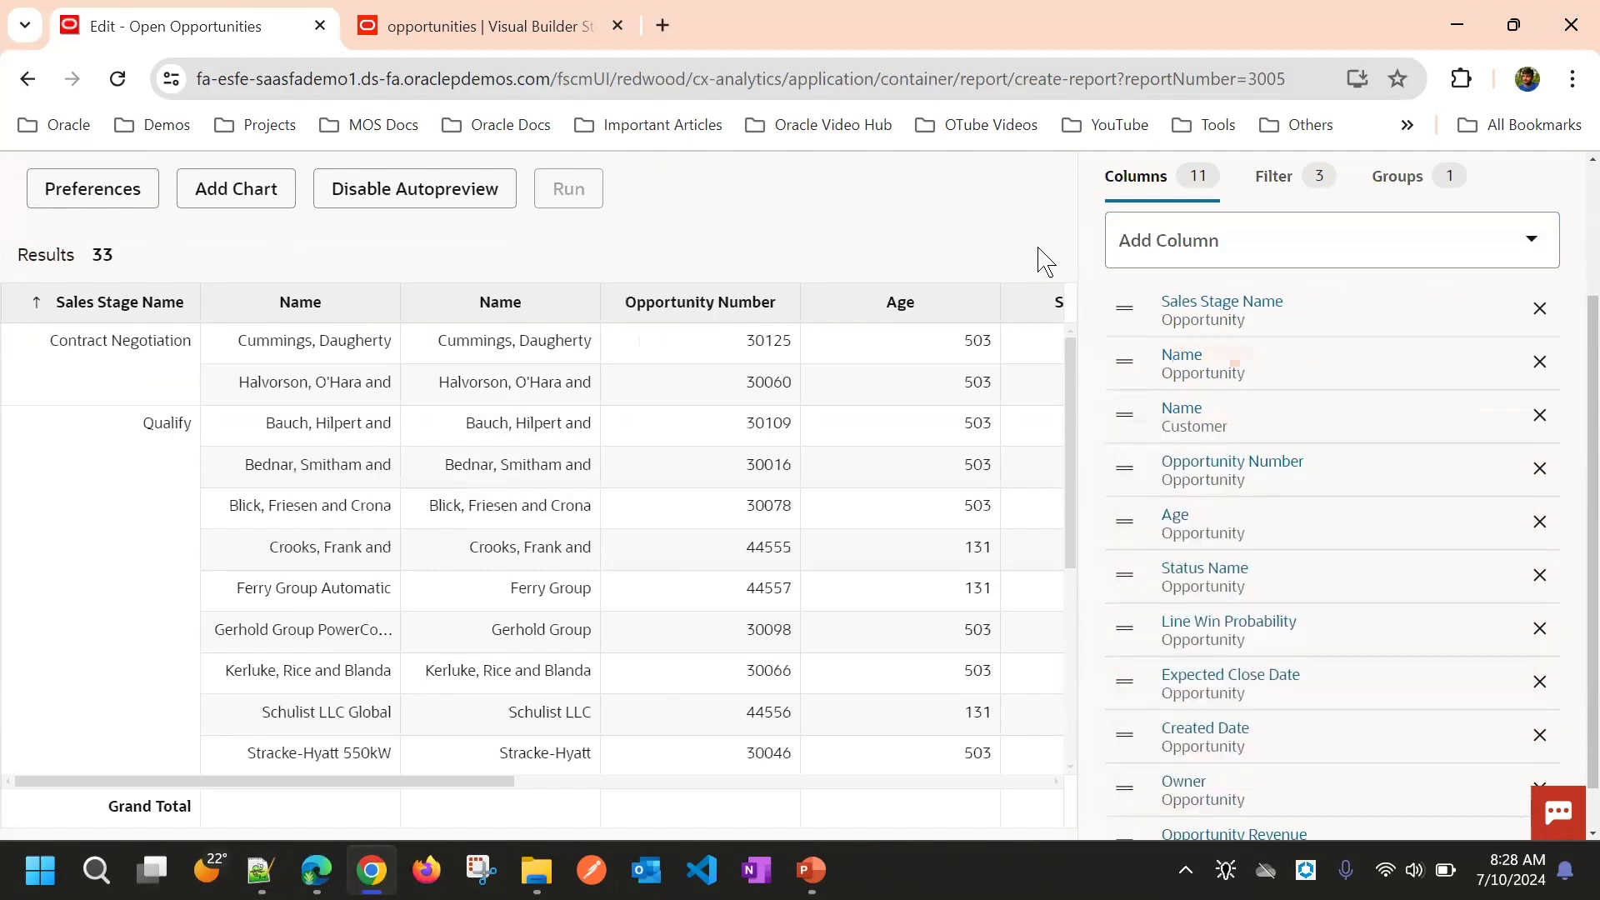
{"action": "scroll", "coordinate": [1240, 367], "scroll_direction": "down", "scroll_amount": 1}
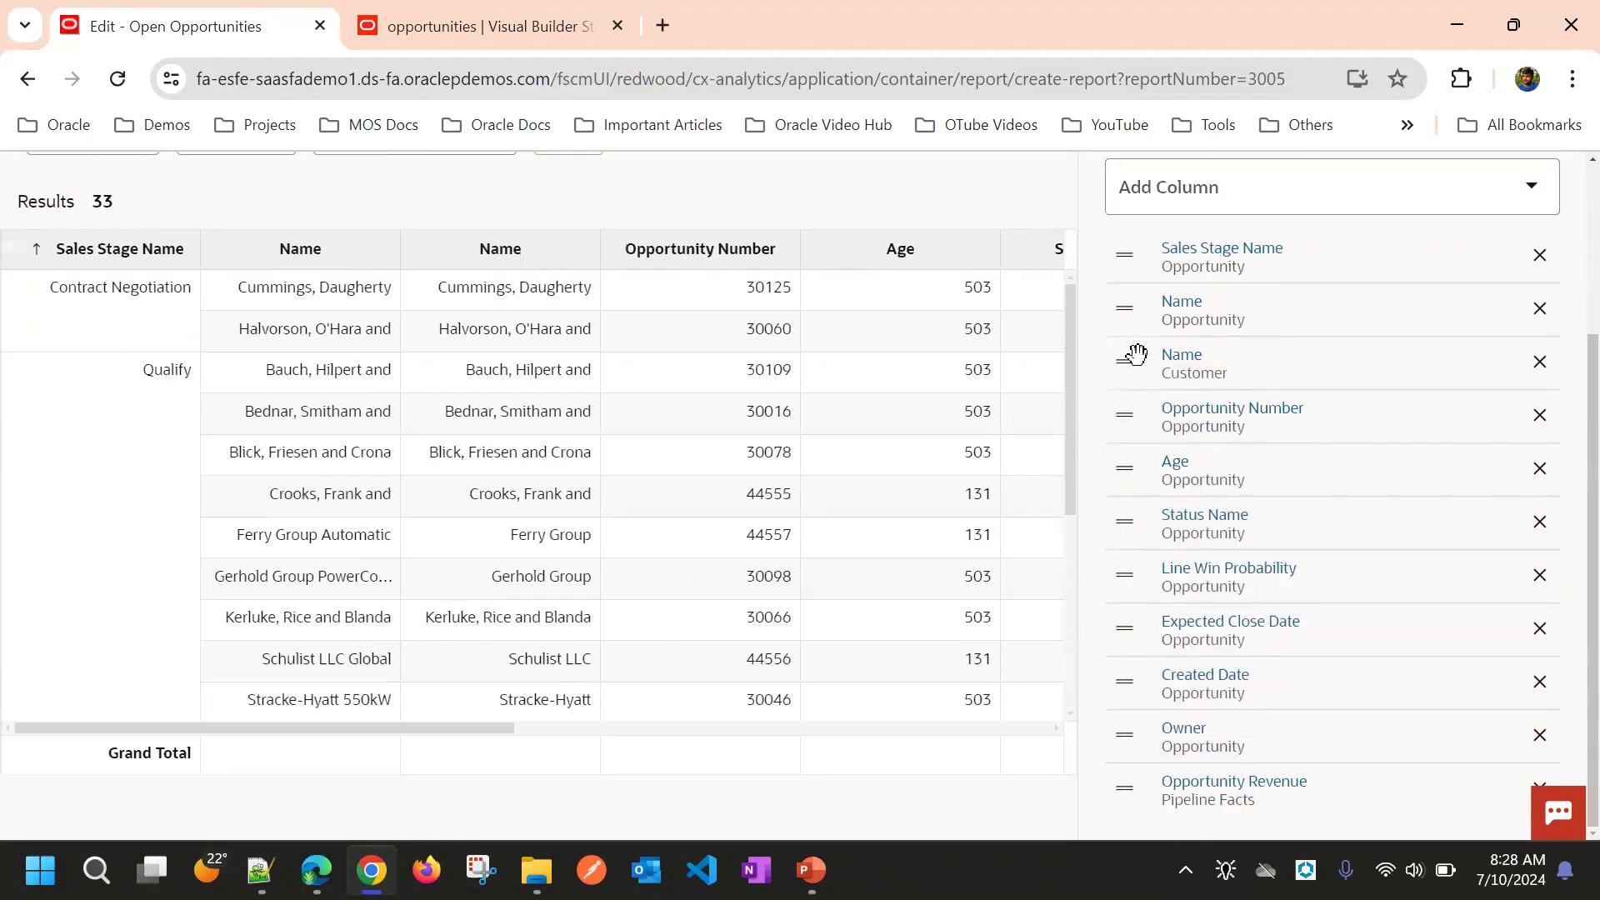
{"action": "left_click_drag", "start_coordinate": [1136, 355], "coordinate": [1129, 408]}
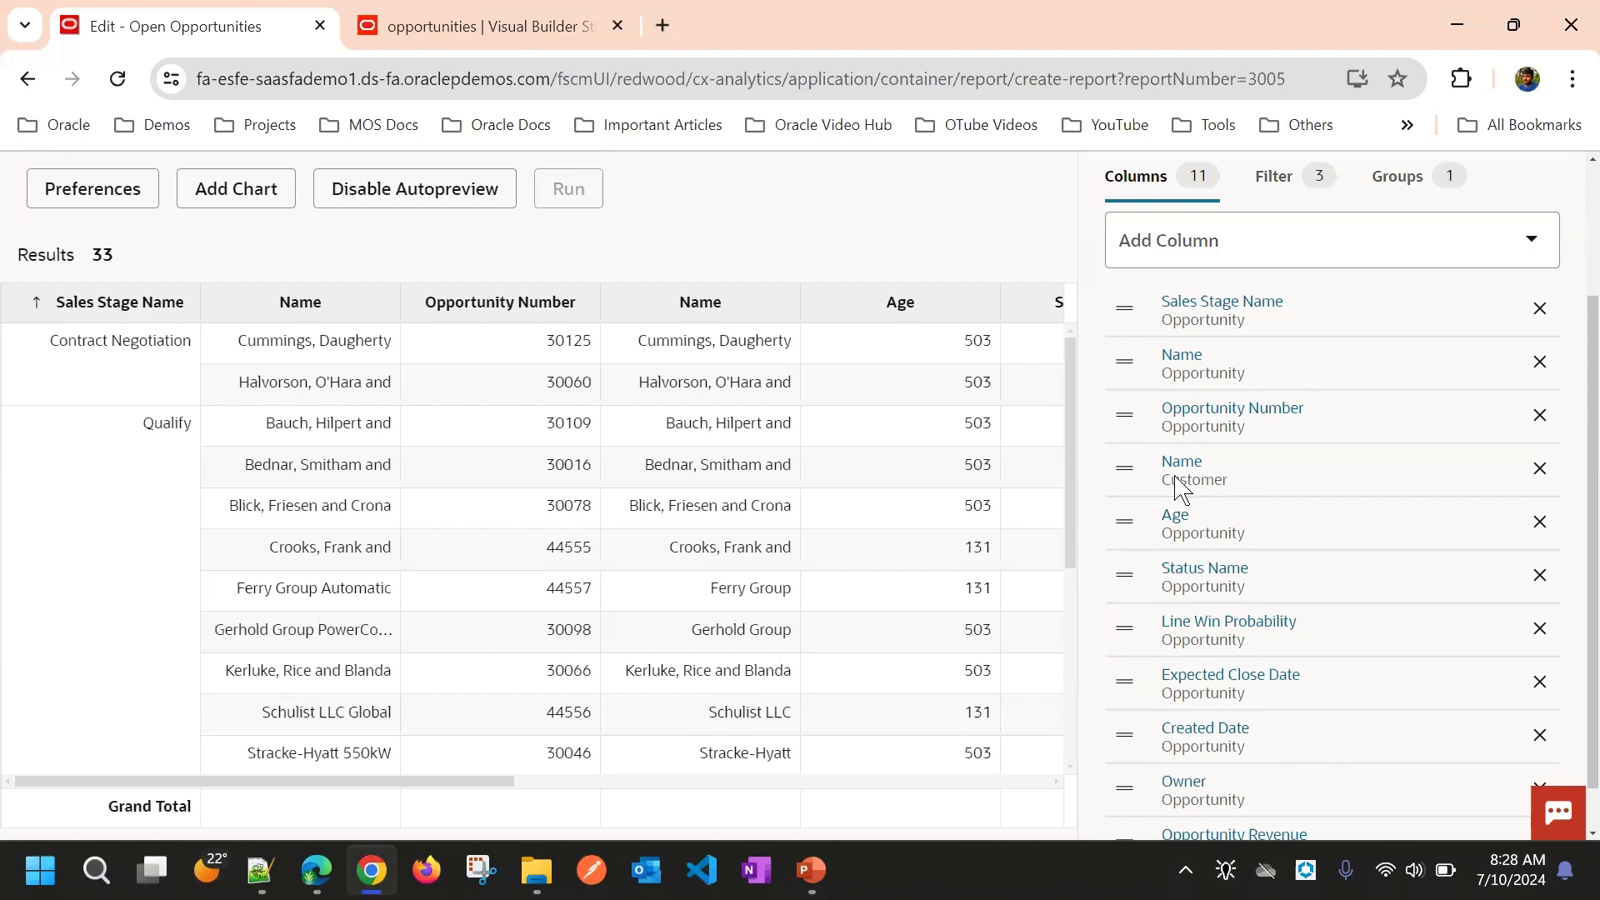
Step: Remove the customer Name column from the report and look through the updated rows
{"action": "left_click", "coordinate": [1539, 468]}
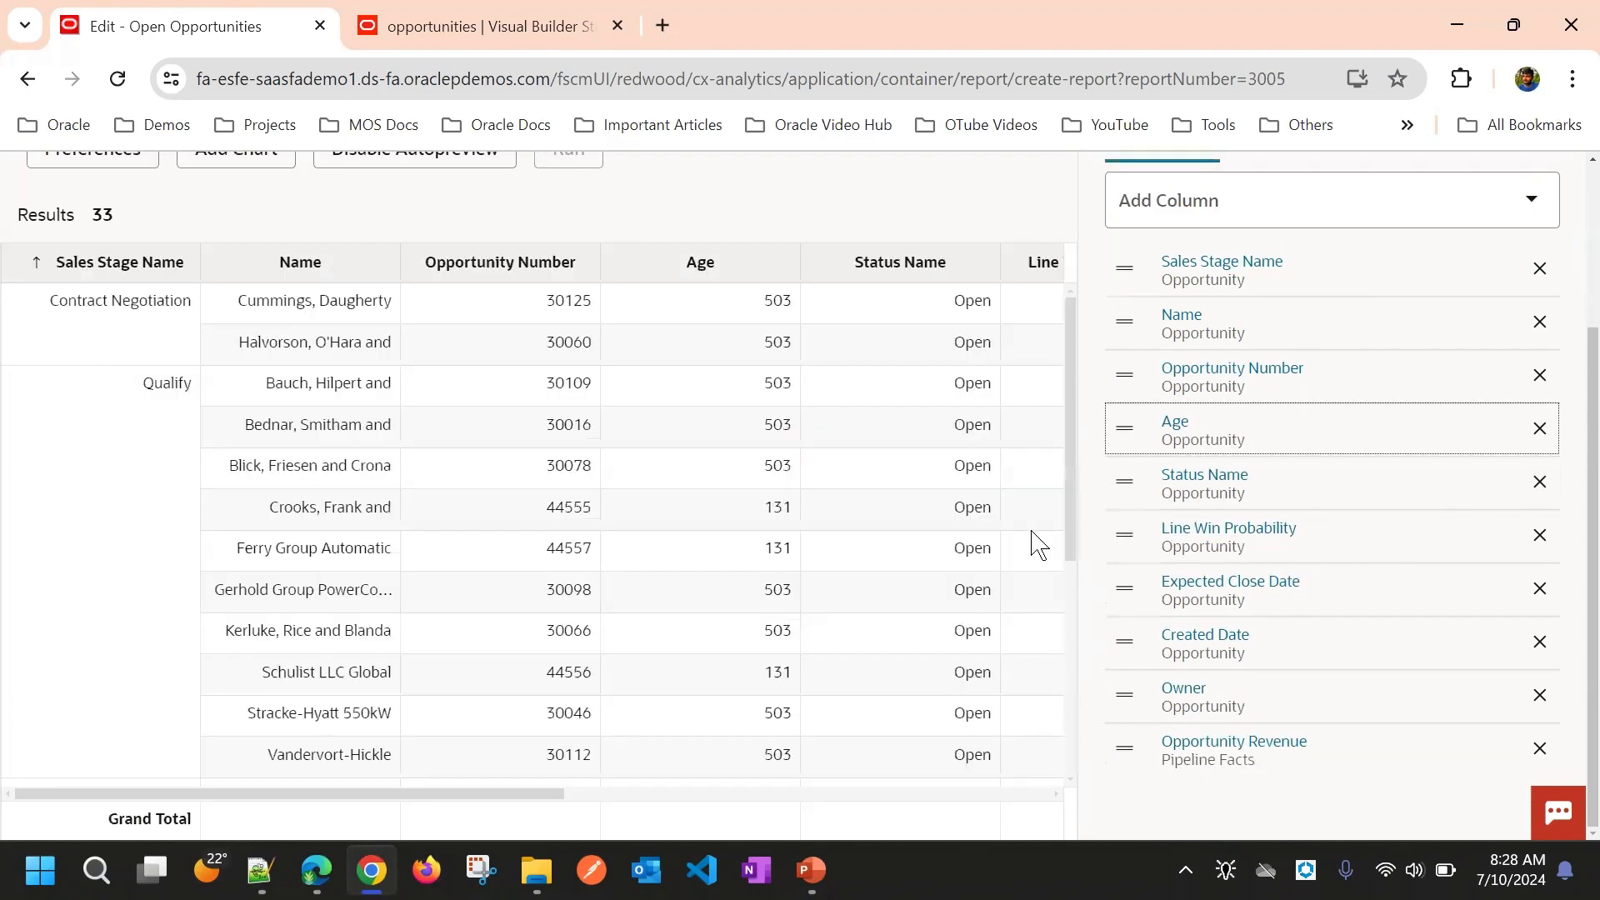
{"action": "scroll", "coordinate": [1031, 545], "scroll_direction": "up", "scroll_amount": 3}
{"action": "scroll", "coordinate": [1046, 452], "scroll_direction": "down", "scroll_amount": 3}
{"action": "scroll", "coordinate": [1050, 466], "scroll_direction": "down", "scroll_amount": 5}
{"action": "scroll", "coordinate": [1113, 679], "scroll_direction": "up", "scroll_amount": 3}
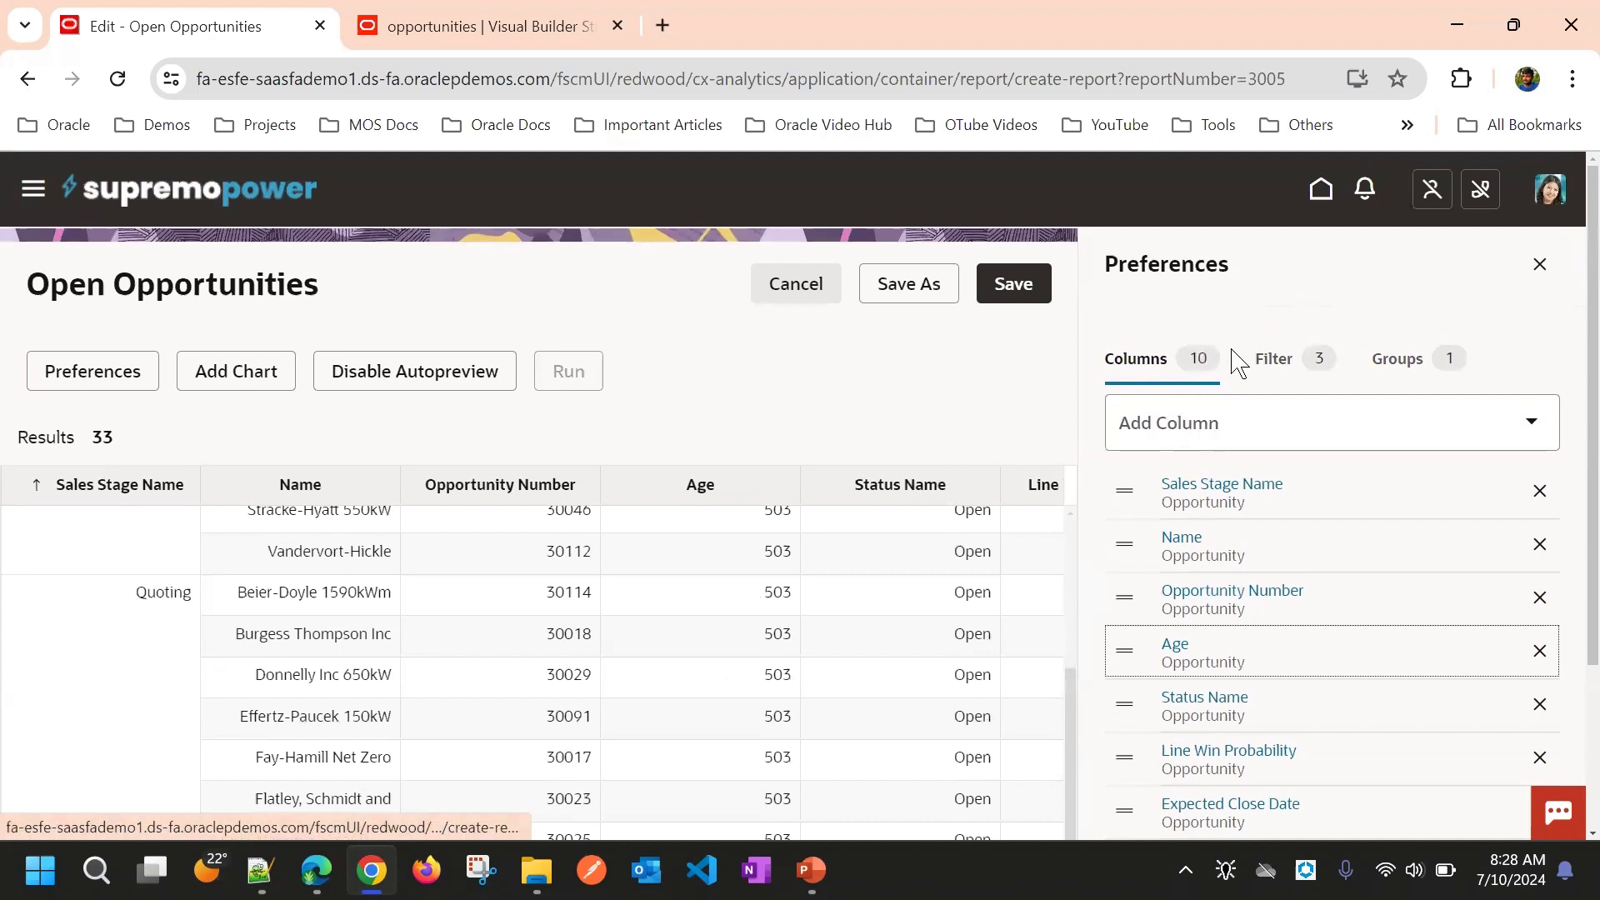
Step: Examine the report's existing filters and look through the fields available for a new filter
{"action": "left_click", "coordinate": [1265, 365]}
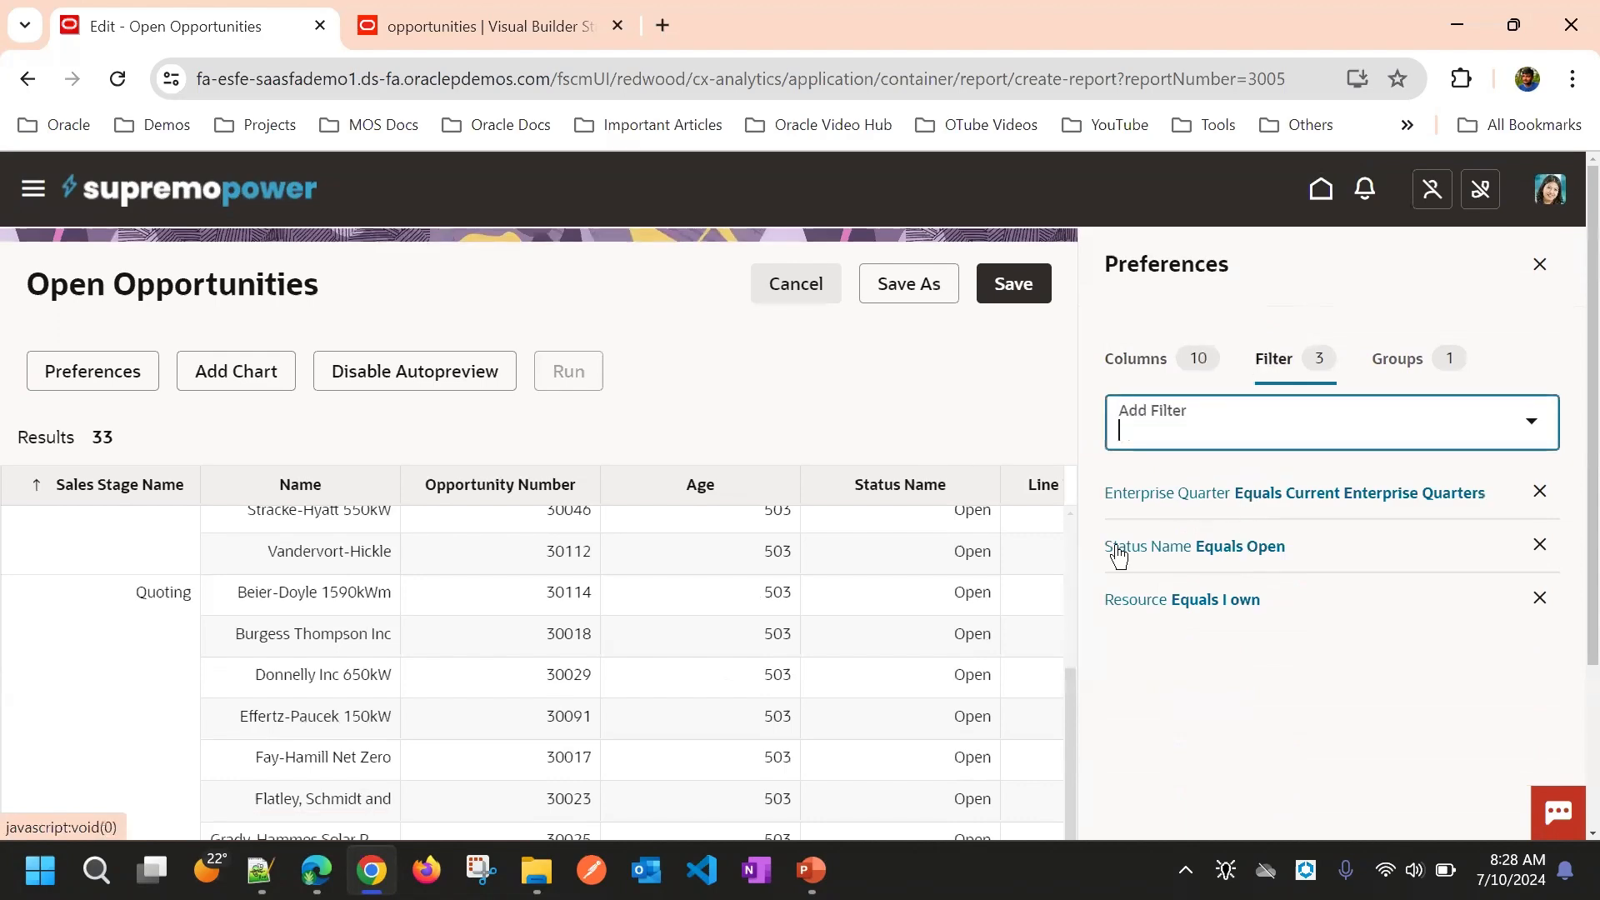
{"action": "left_click", "coordinate": [1183, 421]}
{"action": "scroll", "coordinate": [1218, 530], "scroll_direction": "down", "scroll_amount": 15}
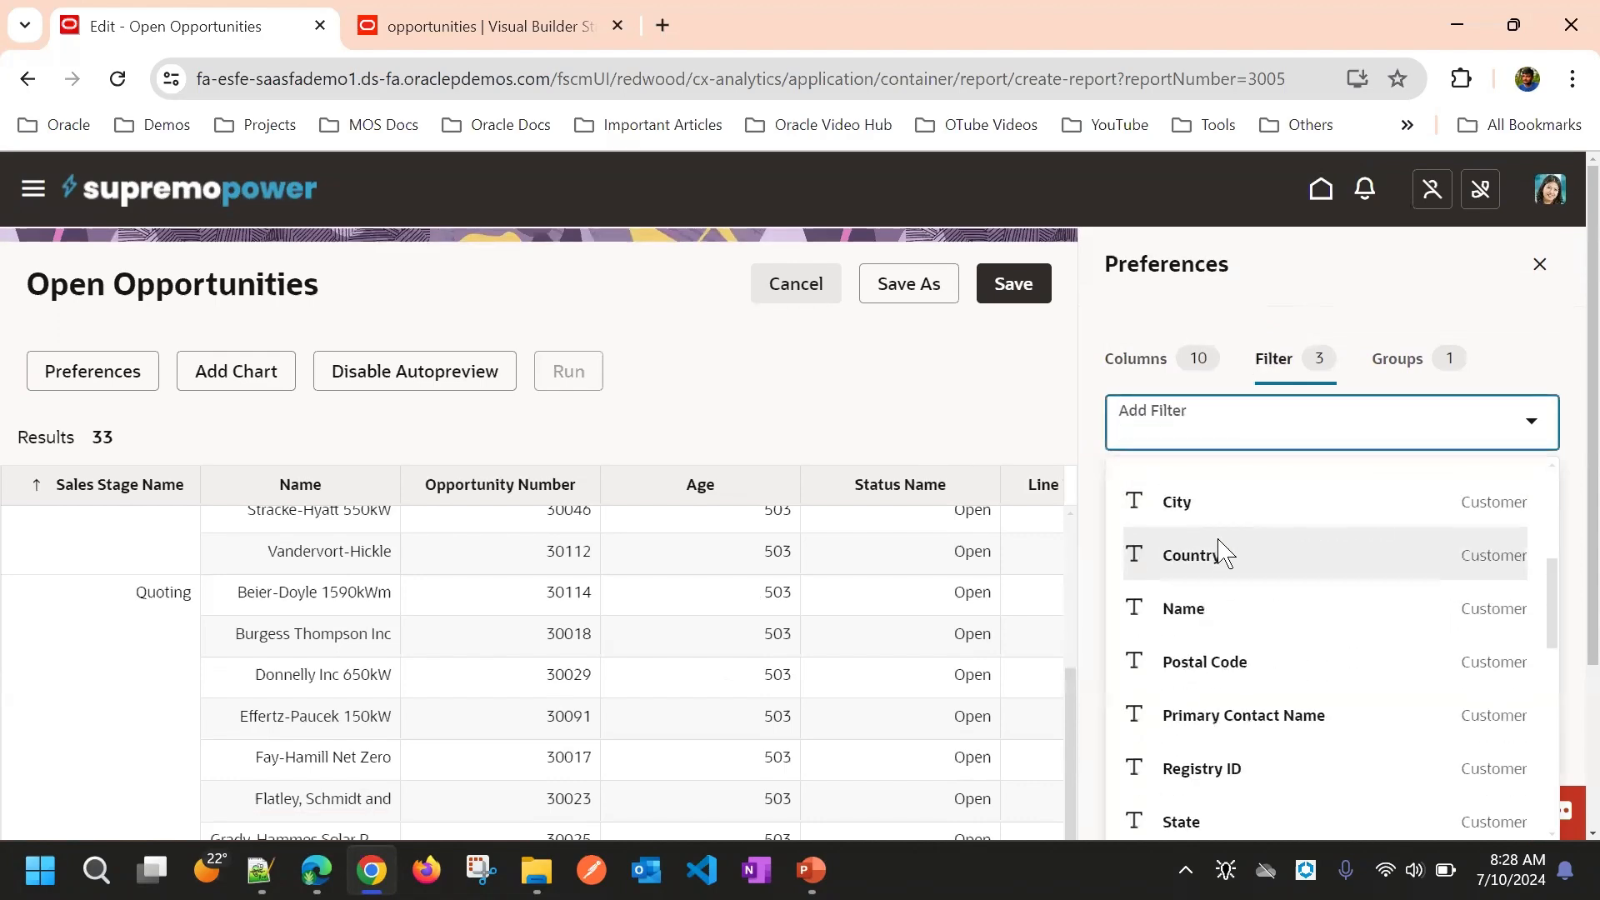
{"action": "scroll", "coordinate": [1218, 530], "scroll_direction": "down", "scroll_amount": 5}
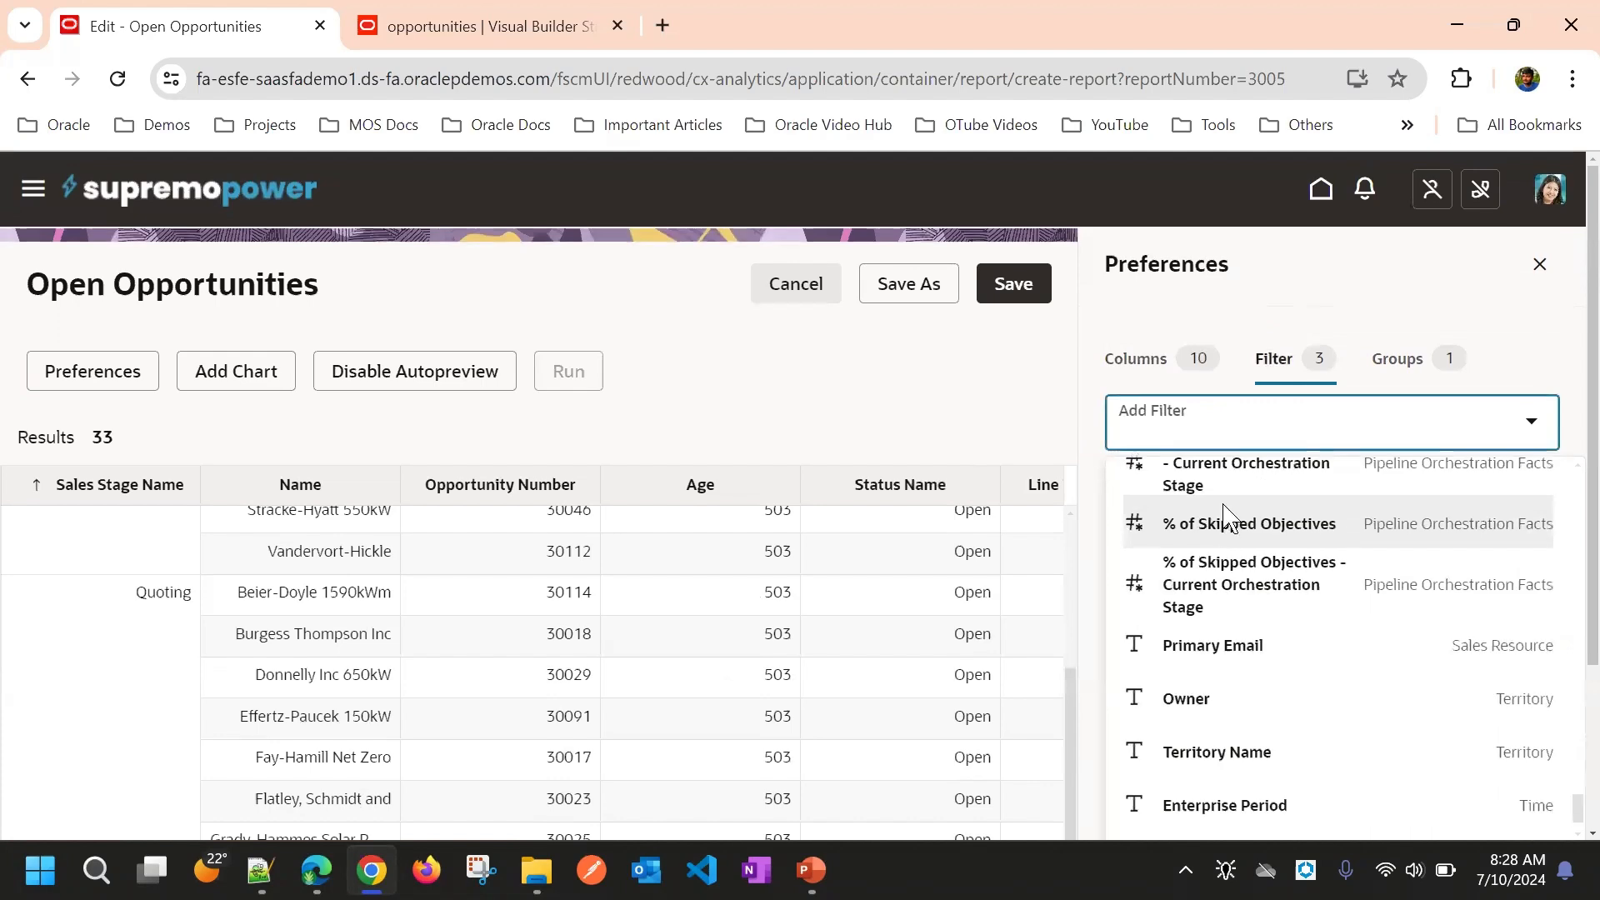
{"action": "scroll", "coordinate": [1267, 525], "scroll_direction": "down", "scroll_amount": 3}
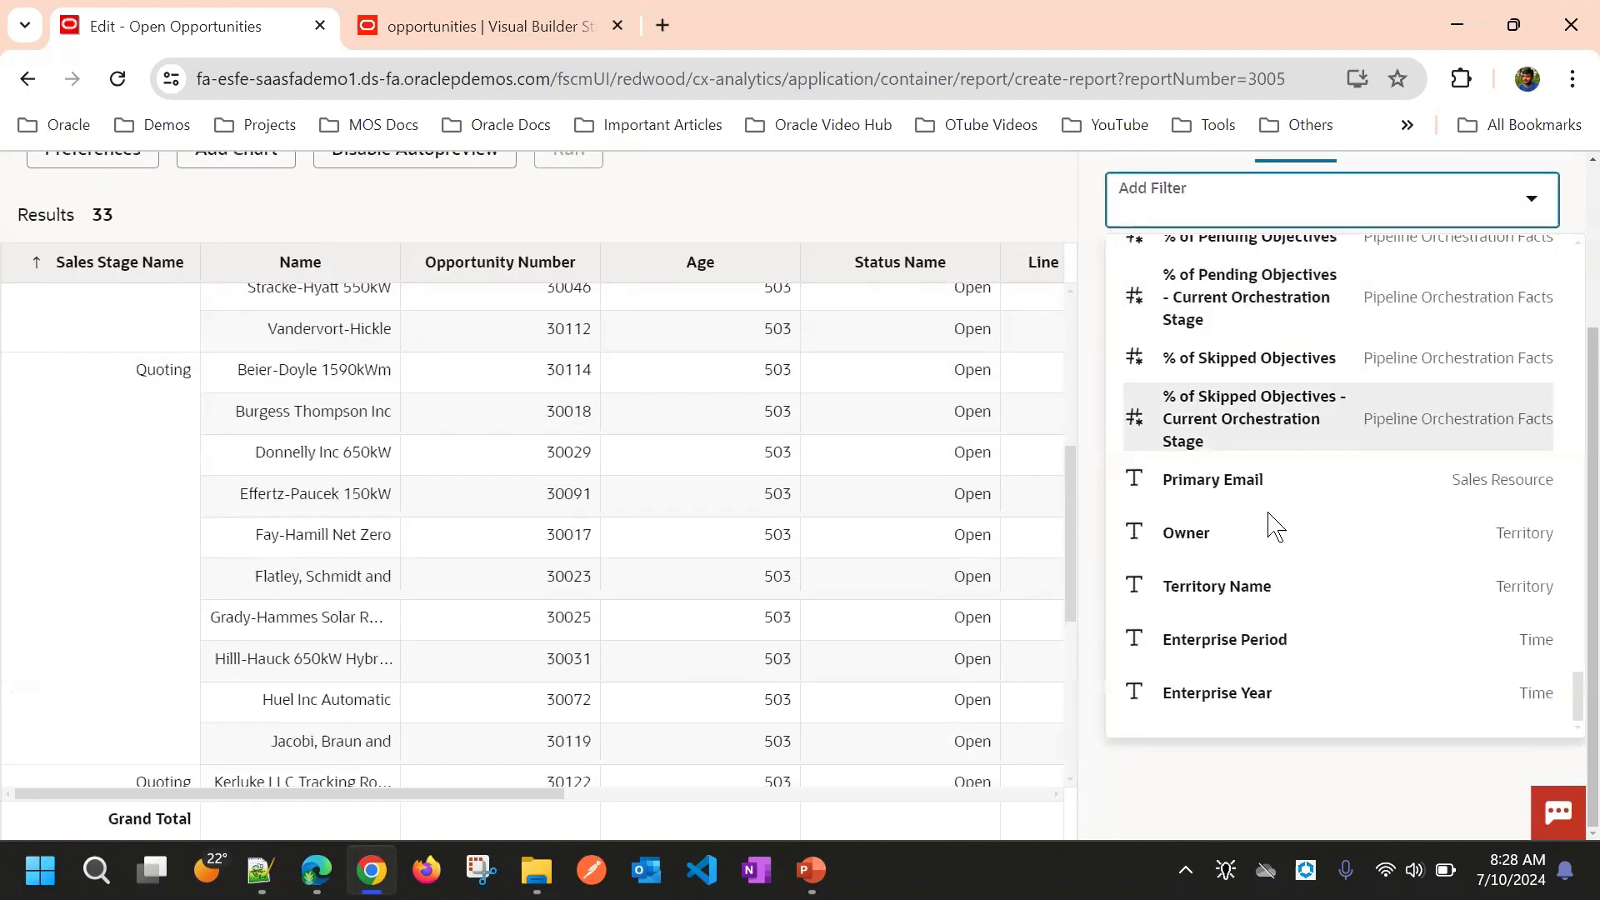
{"action": "left_click", "coordinate": [1282, 754]}
{"action": "scroll", "coordinate": [1244, 583], "scroll_direction": "up", "scroll_amount": 3}
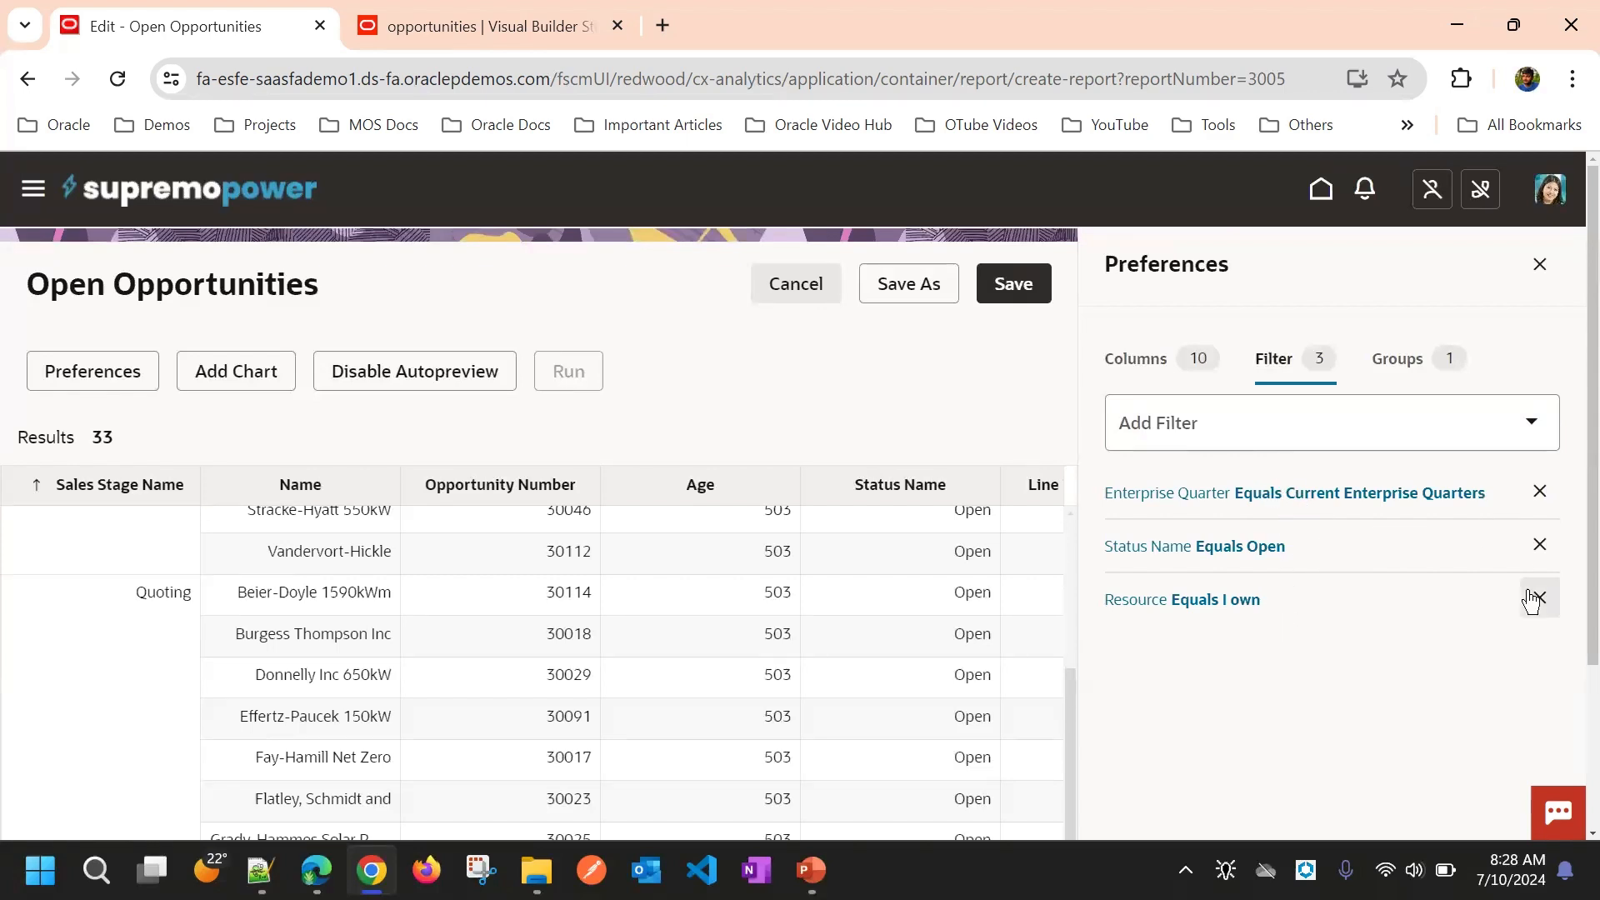
{"action": "left_click", "coordinate": [1237, 433]}
{"action": "left_click", "coordinate": [1211, 789]}
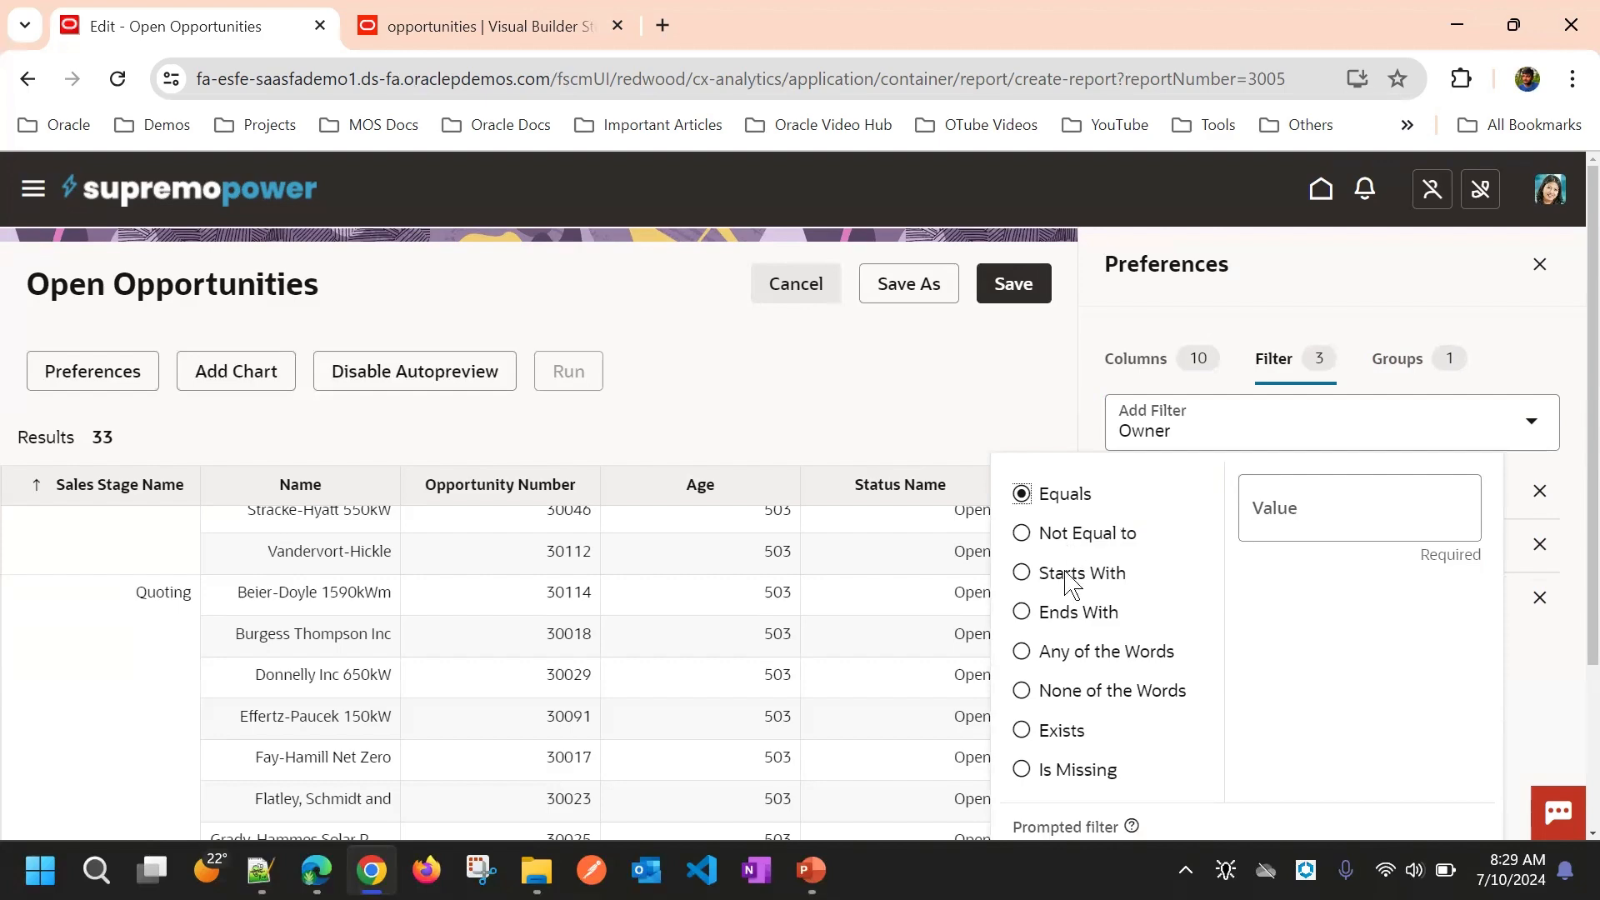
{"action": "scroll", "coordinate": [1071, 650], "scroll_direction": "down", "scroll_amount": 3}
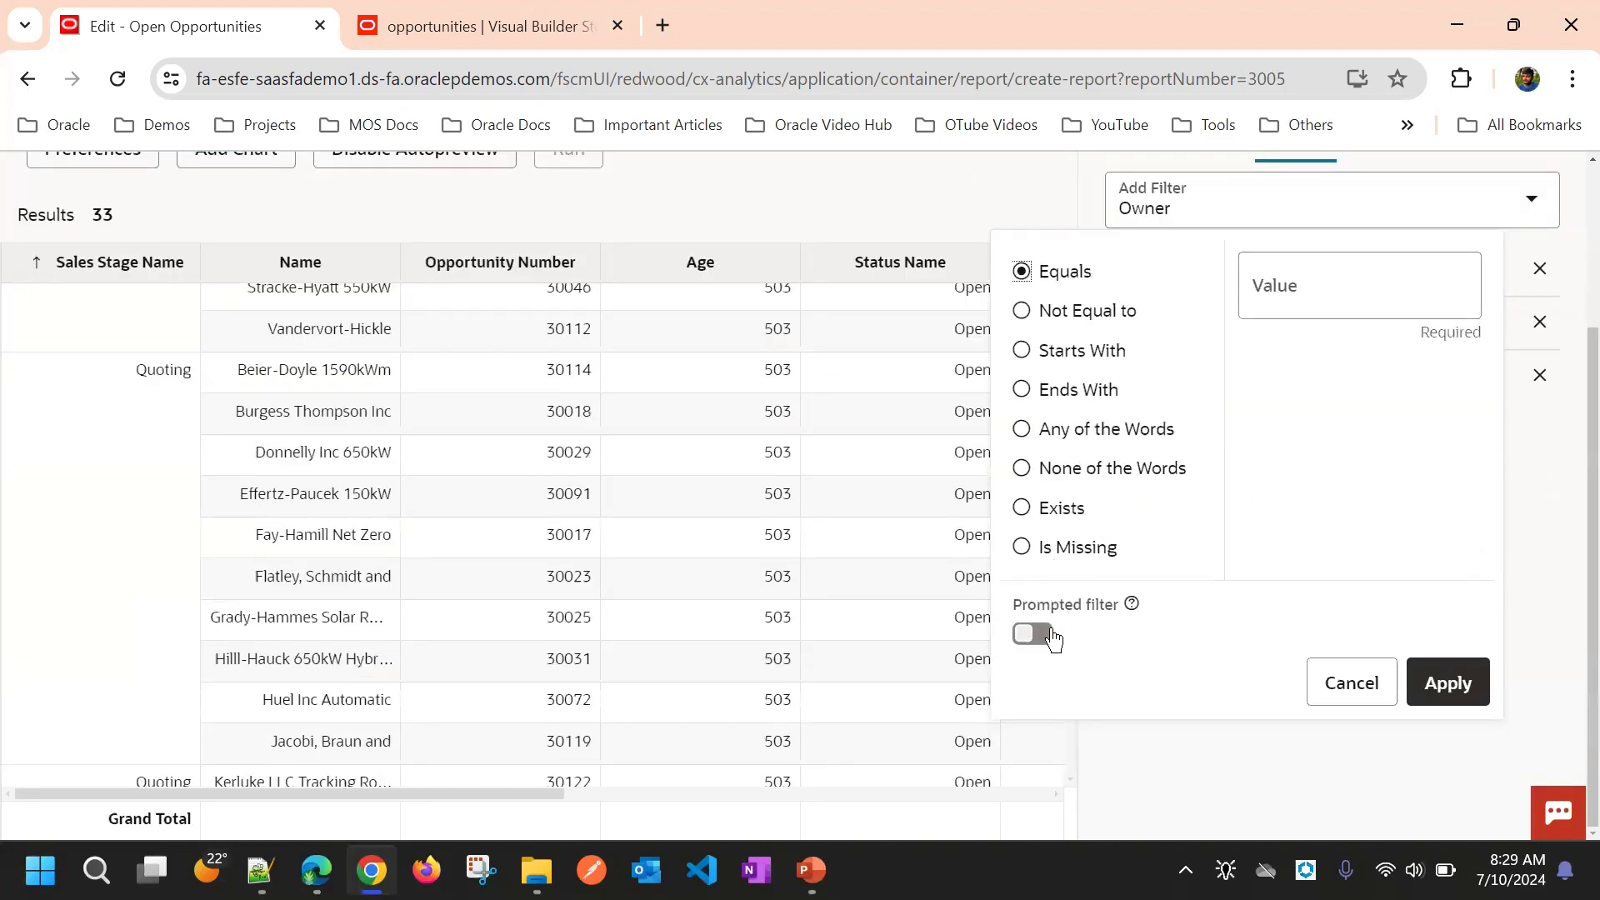
{"action": "scroll", "coordinate": [1075, 592], "scroll_direction": "up", "scroll_amount": 3}
{"action": "scroll", "coordinate": [1087, 592], "scroll_direction": "down", "scroll_amount": 2}
{"action": "scroll", "coordinate": [1088, 587], "scroll_direction": "down", "scroll_amount": 1}
{"action": "left_click", "coordinate": [1350, 679]}
{"action": "scroll", "coordinate": [1362, 690], "scroll_direction": "up", "scroll_amount": 3}
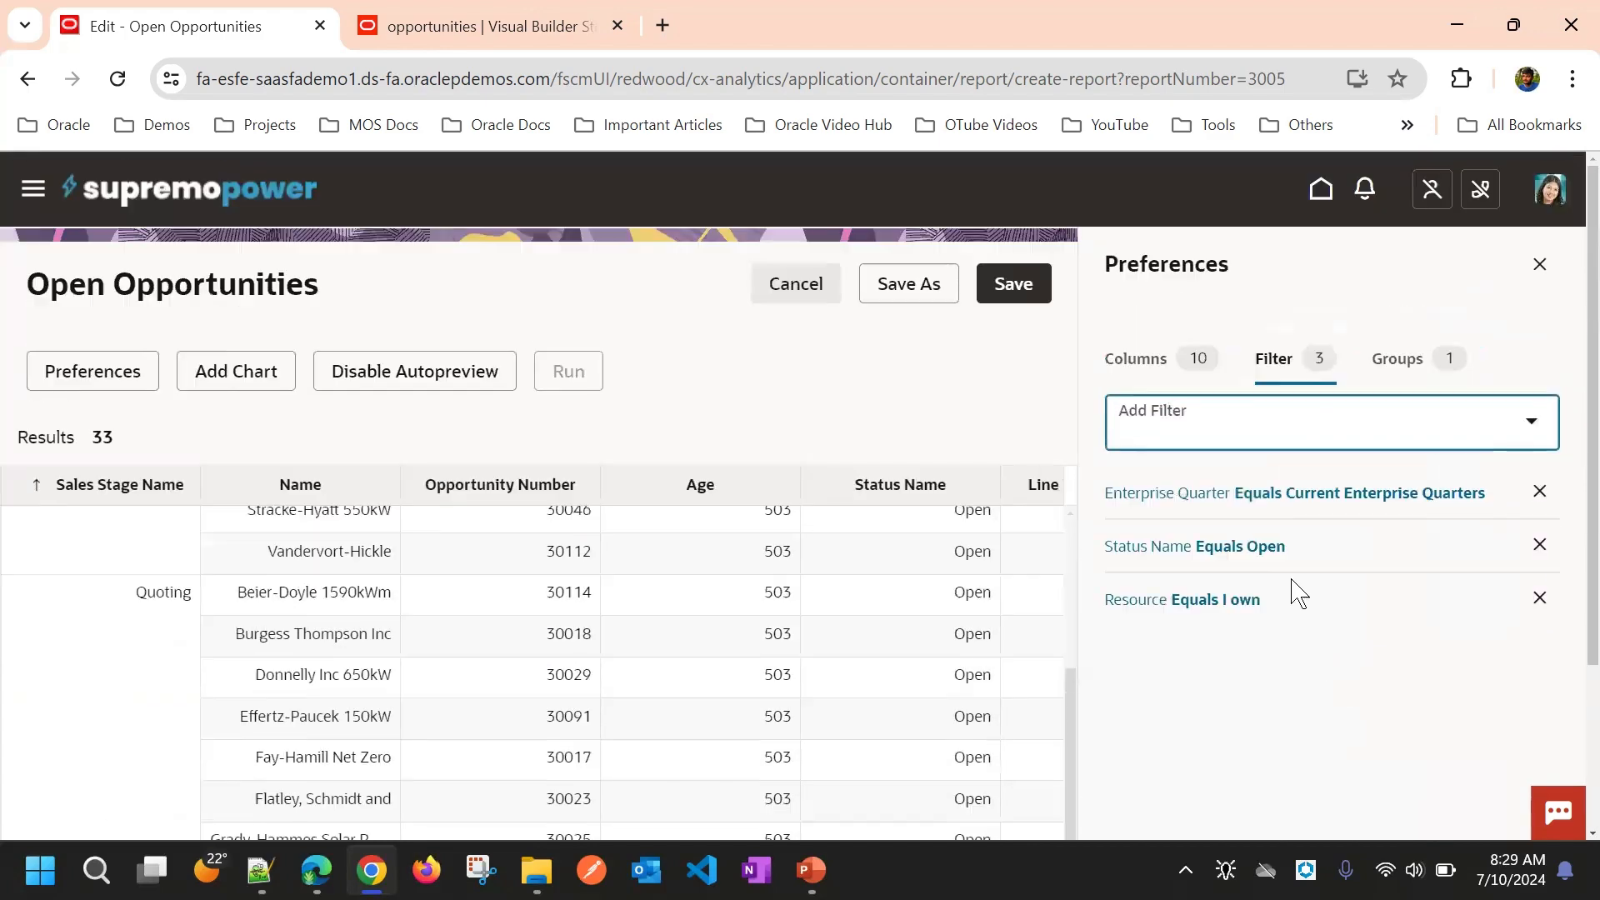
Step: Add a prompted filter on the Sales Stage Name field of Opportunity with the Exists condition
{"action": "left_click", "coordinate": [1184, 424]}
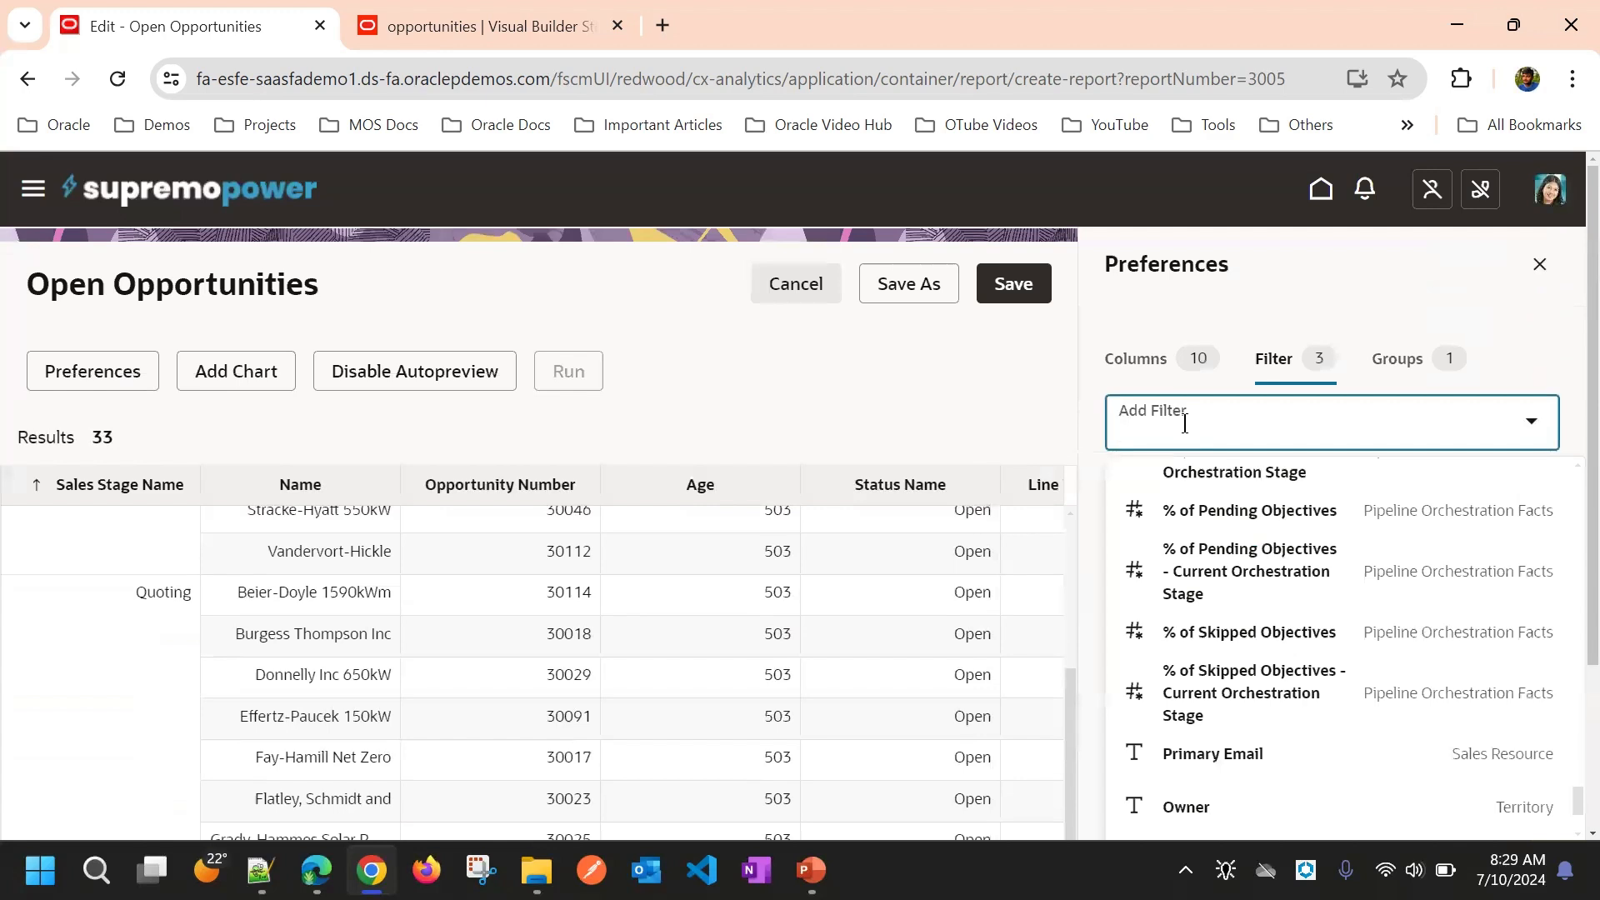
{"action": "type", "text": "sa"}
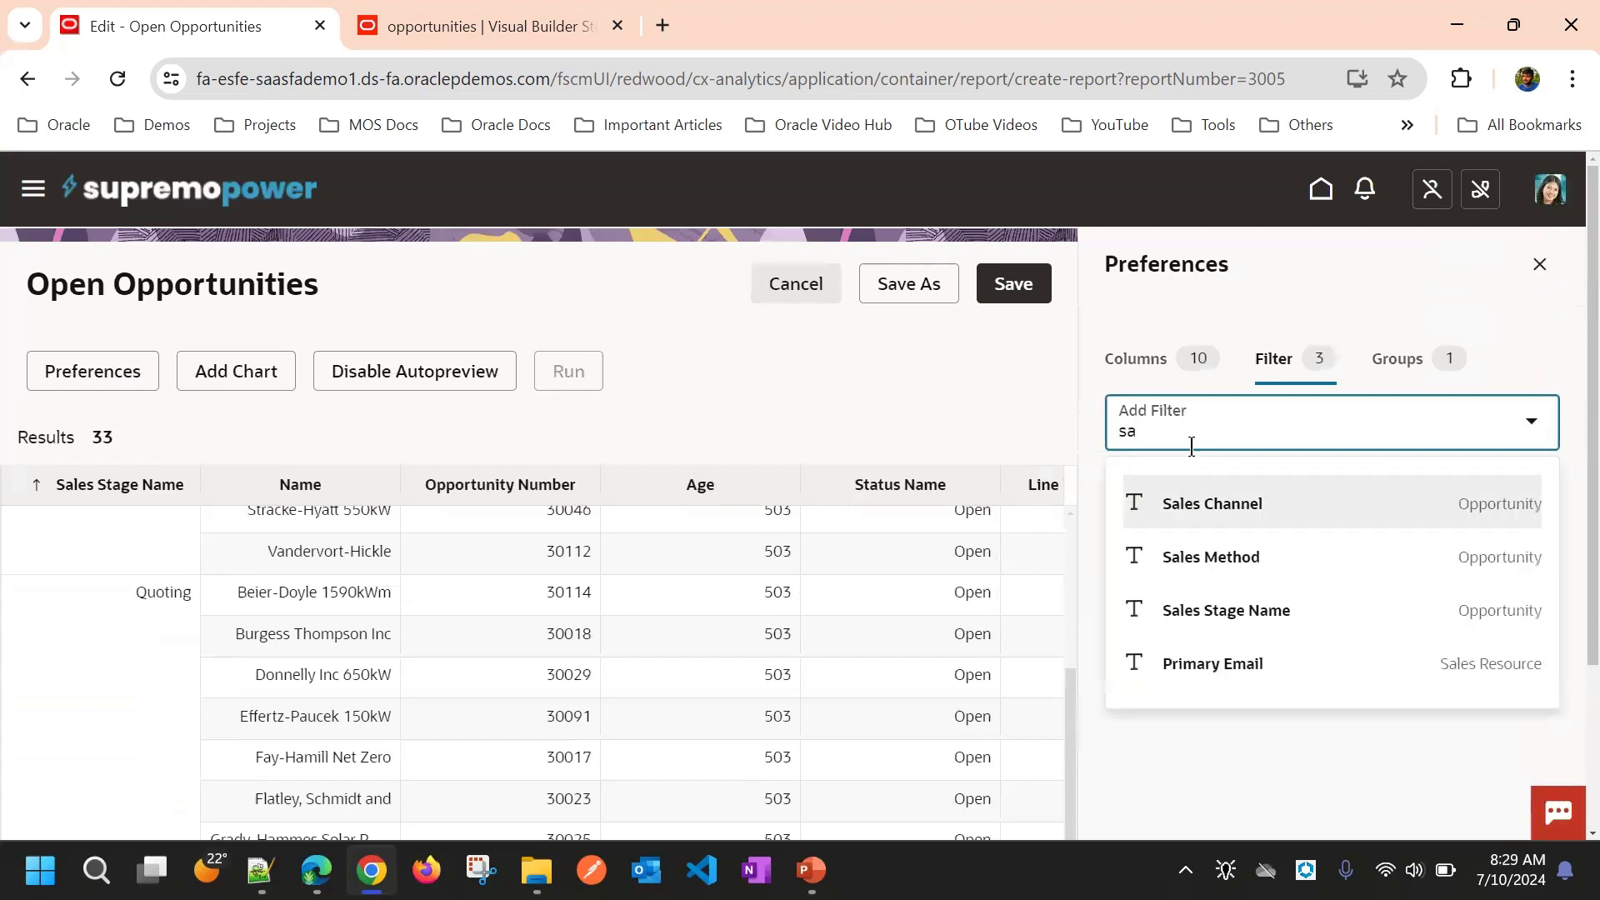
{"action": "left_click", "coordinate": [1227, 611]}
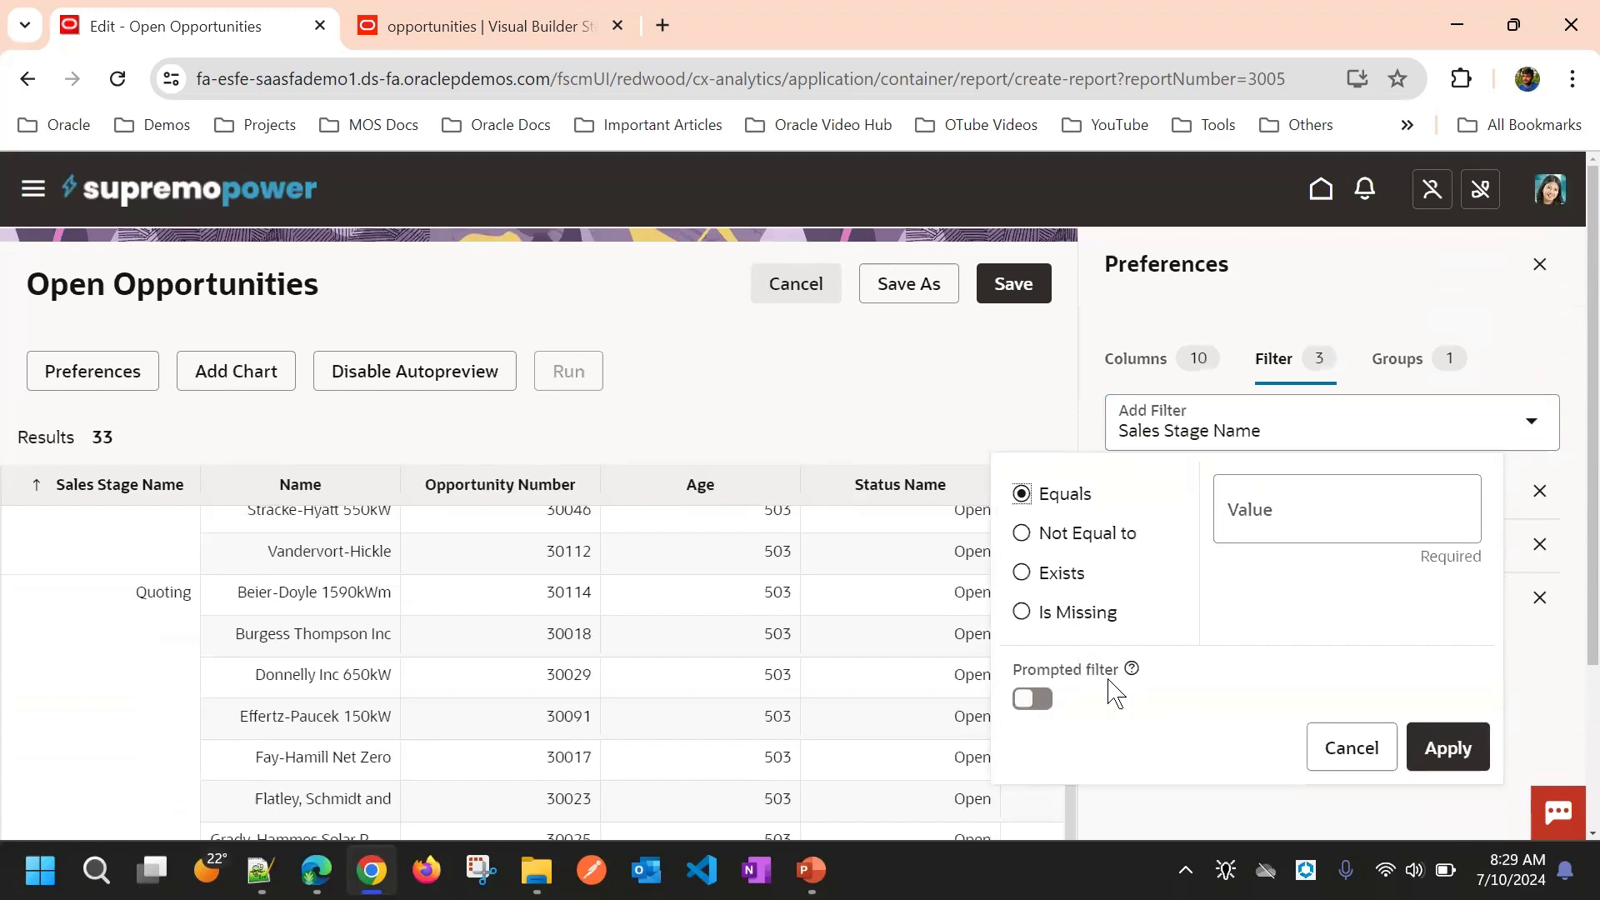
{"action": "left_click", "coordinate": [1036, 698]}
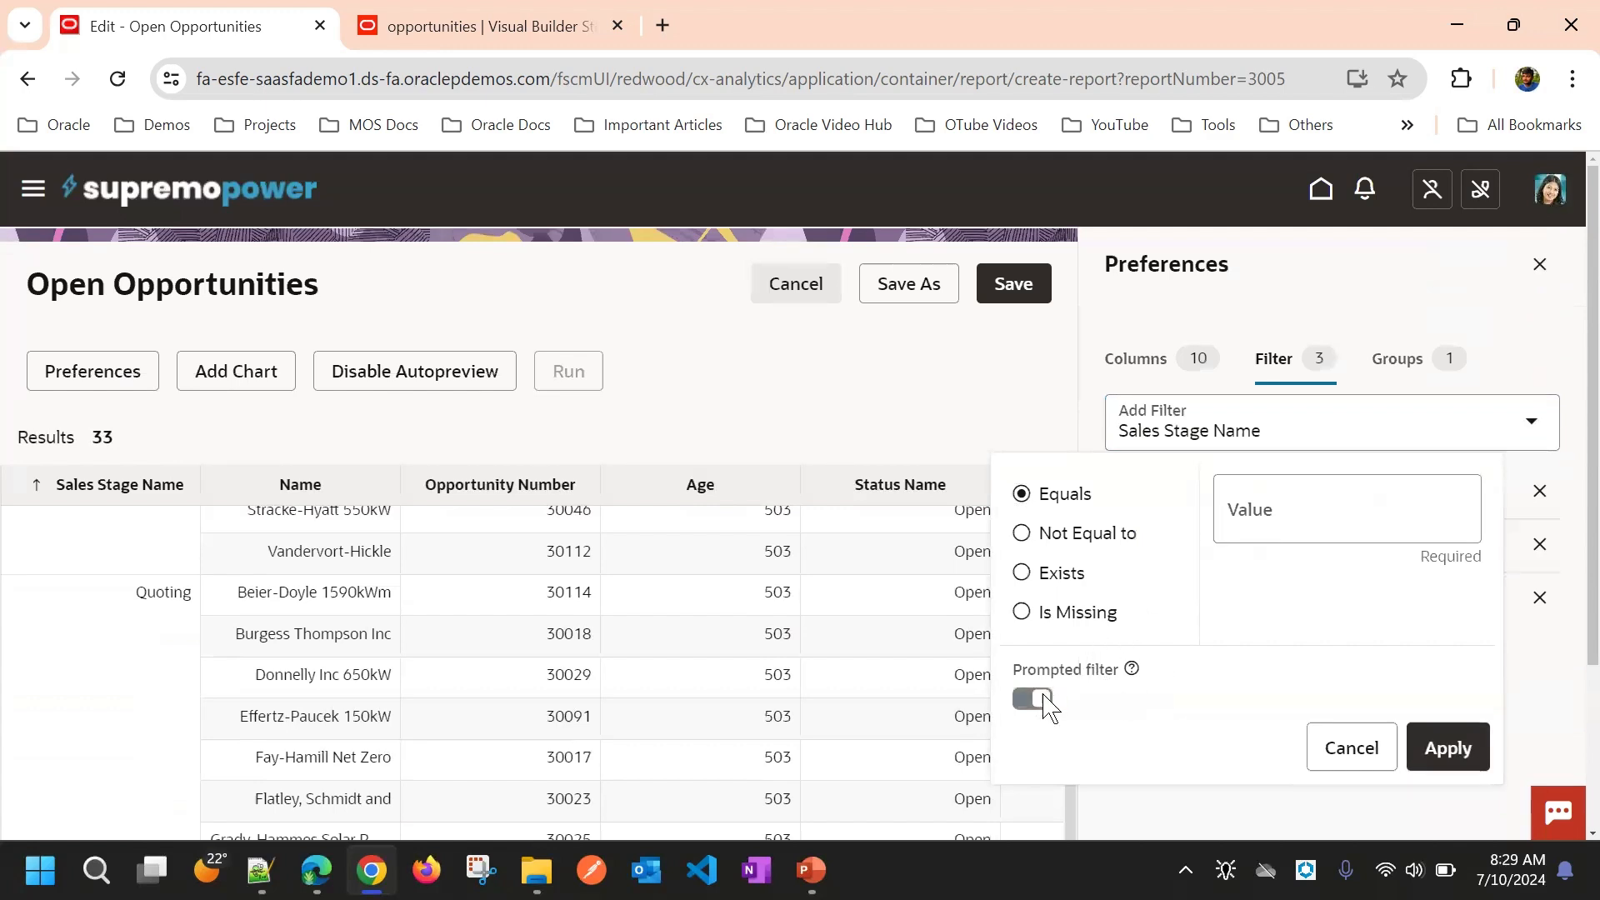
{"action": "left_click", "coordinate": [1443, 746]}
{"action": "left_click", "coordinate": [1290, 510]}
{"action": "scroll", "coordinate": [1333, 259], "scroll_direction": "down", "scroll_amount": 5}
{"action": "scroll", "coordinate": [1325, 417], "scroll_direction": "up", "scroll_amount": 3}
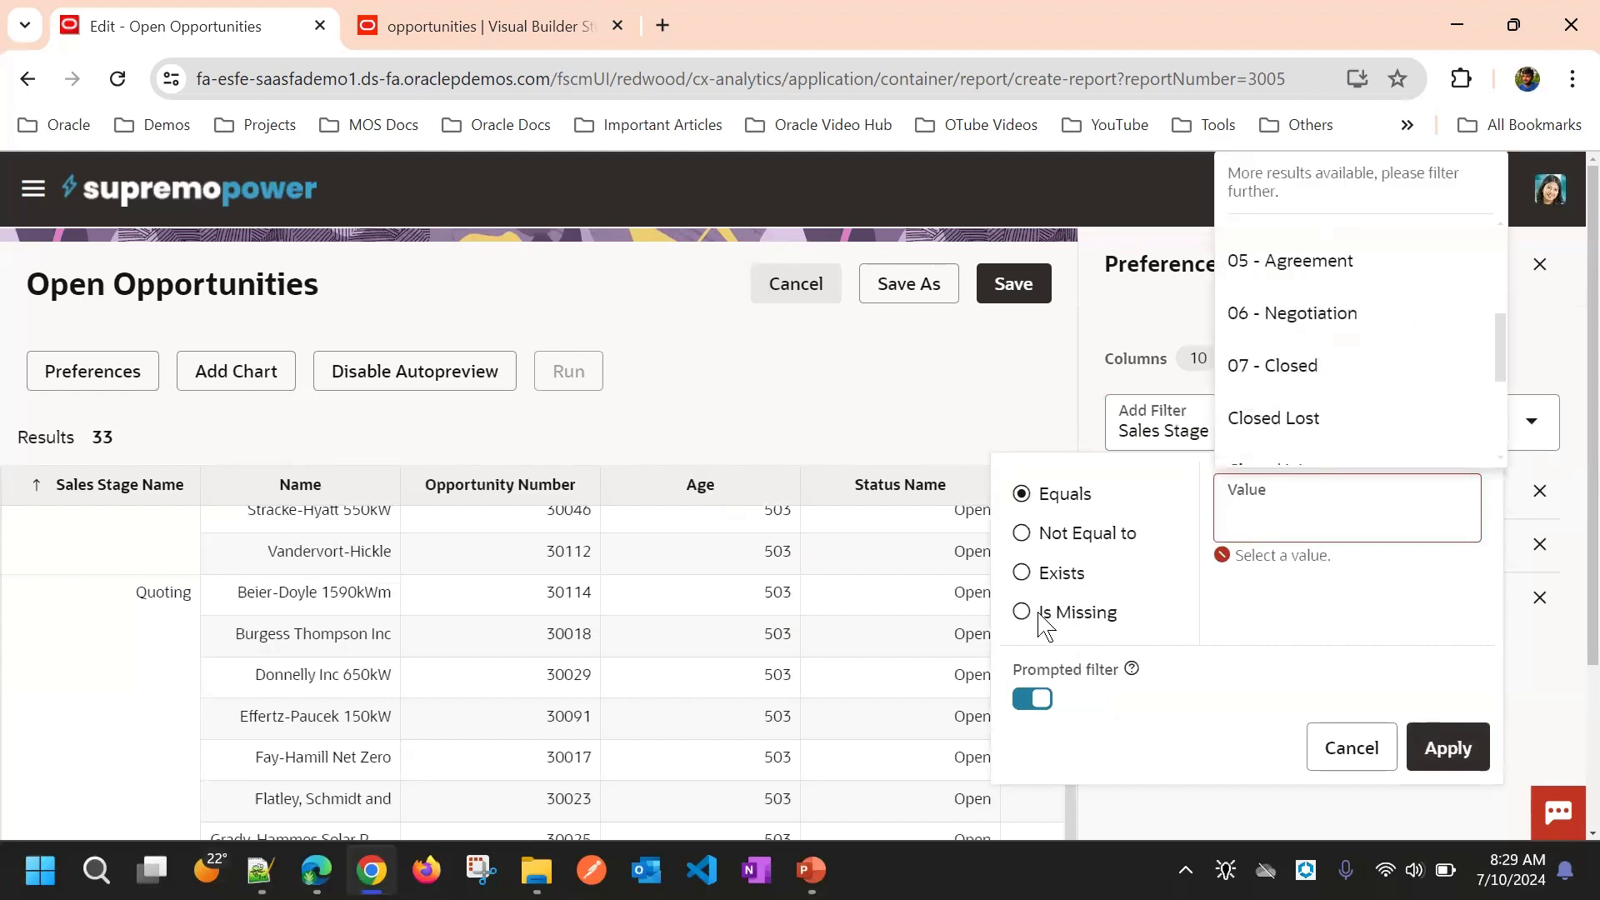
{"action": "left_click", "coordinate": [1041, 615]}
{"action": "scroll", "coordinate": [1083, 609], "scroll_direction": "down", "scroll_amount": 1}
{"action": "left_click", "coordinate": [1023, 450]}
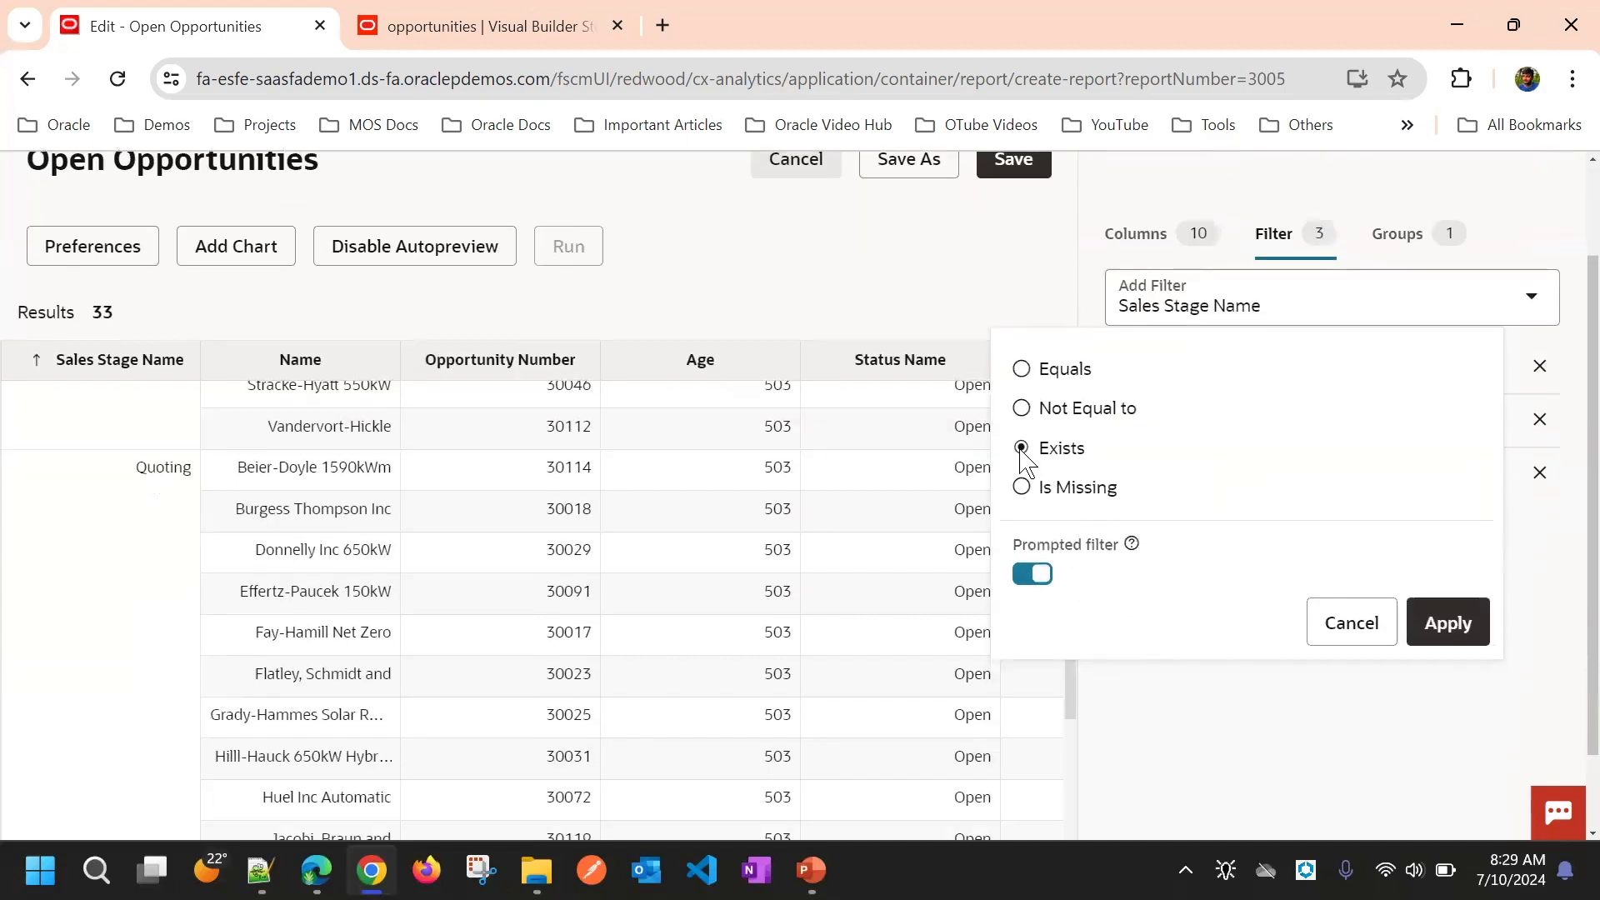
{"action": "left_click", "coordinate": [1432, 631]}
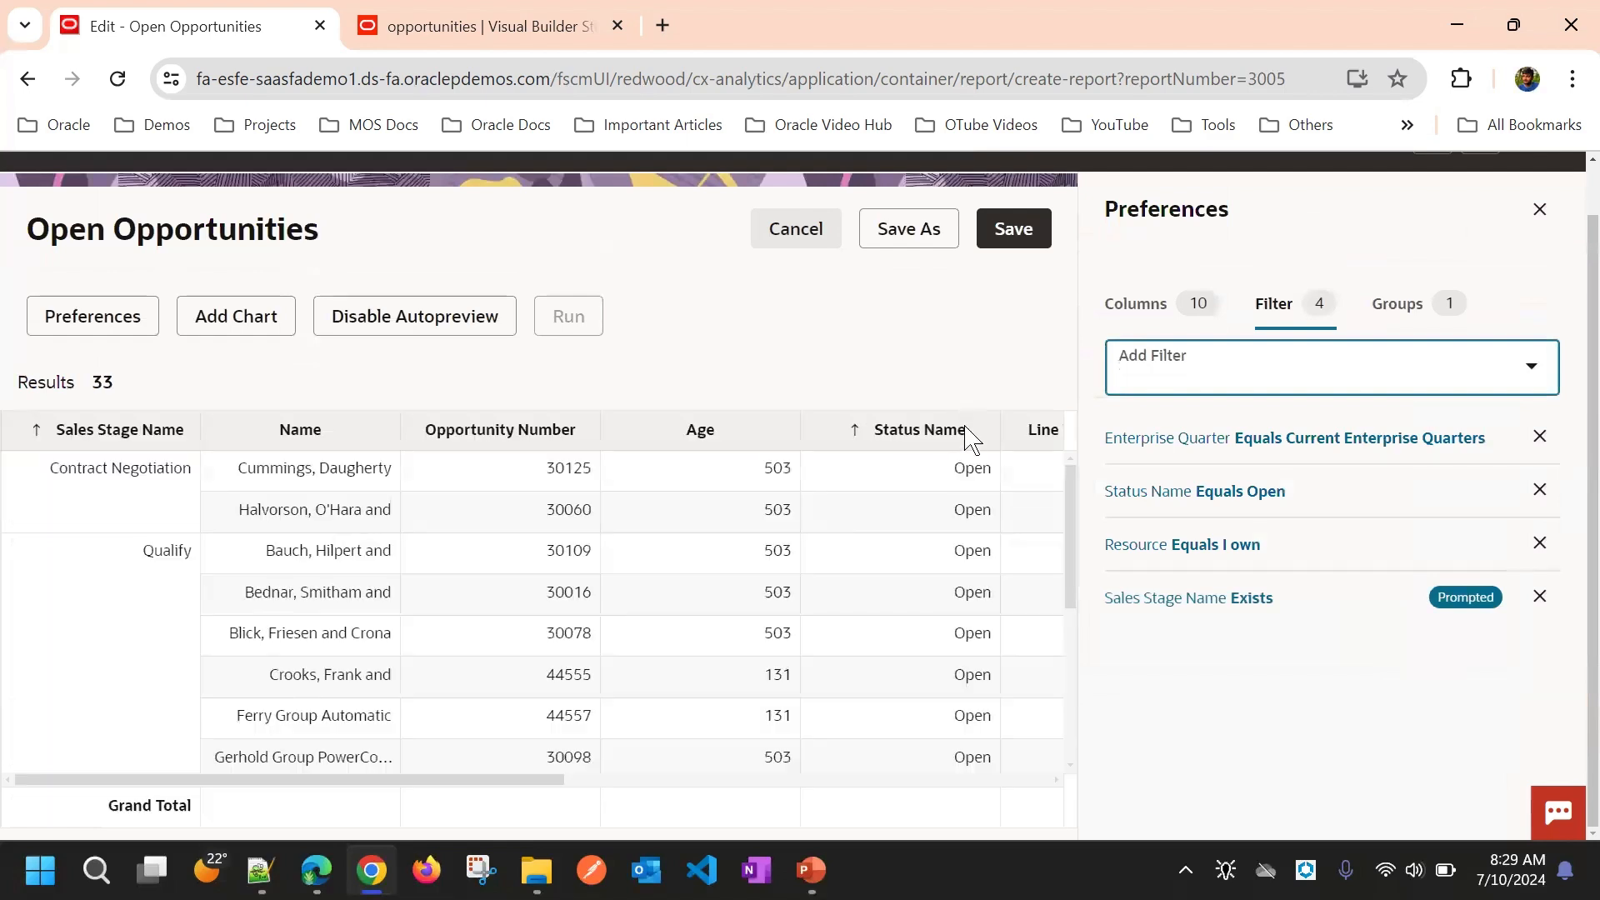
Step: Review the filtered report rows and the group preferences, and save the report
{"action": "scroll", "coordinate": [808, 750], "scroll_direction": "down", "scroll_amount": 10}
{"action": "scroll", "coordinate": [808, 708], "scroll_direction": "down", "scroll_amount": 5}
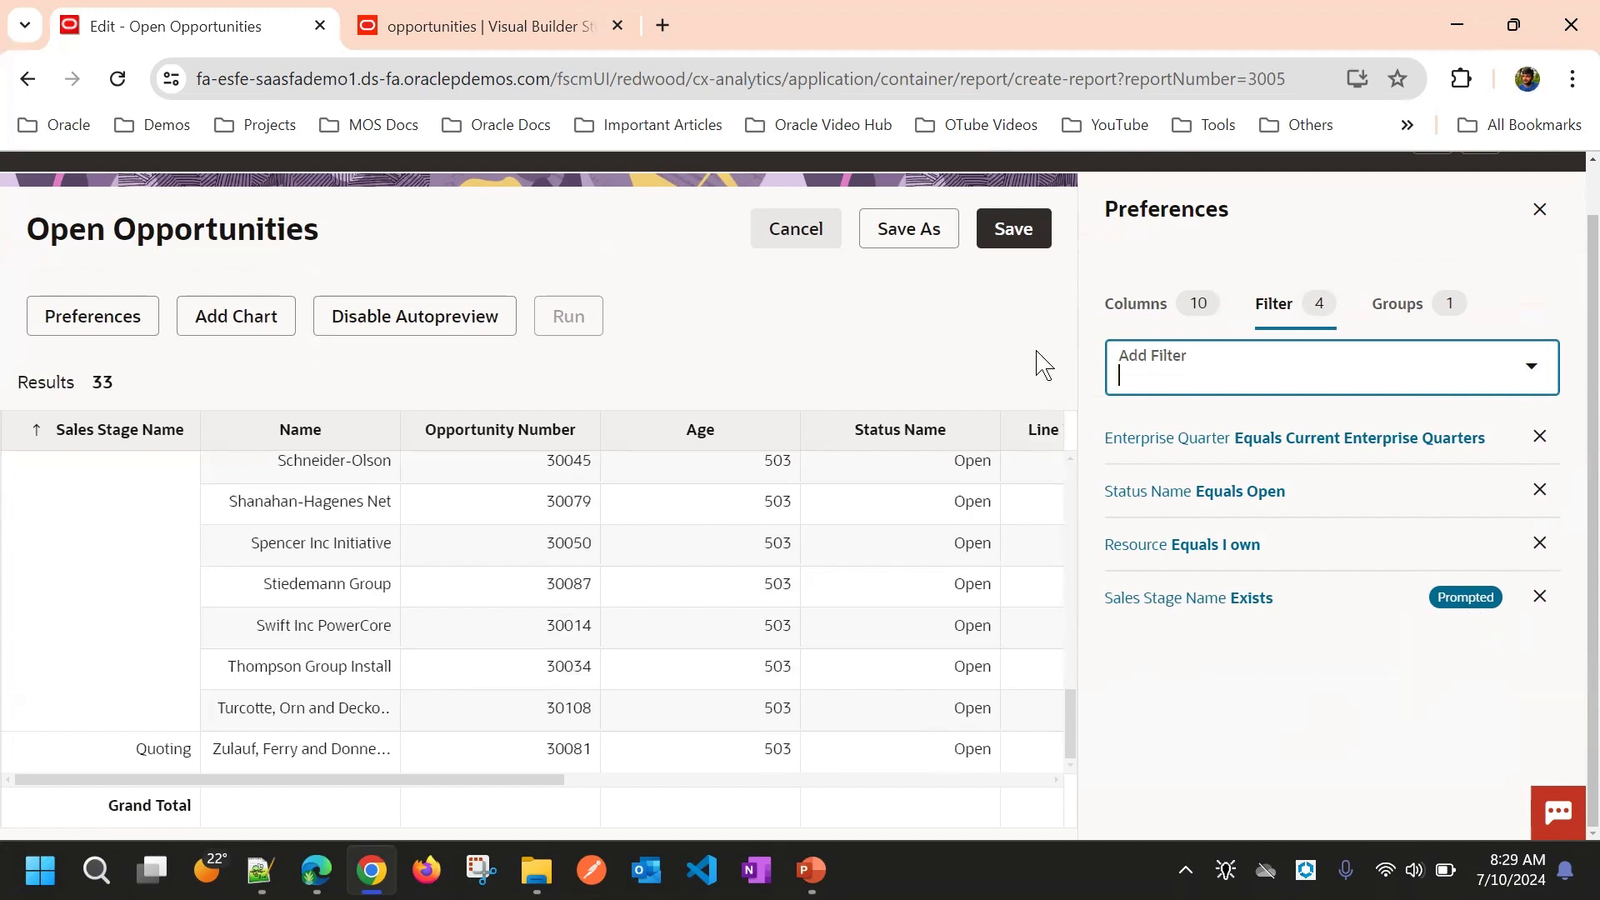
{"action": "scroll", "coordinate": [1126, 341], "scroll_direction": "up", "scroll_amount": 1}
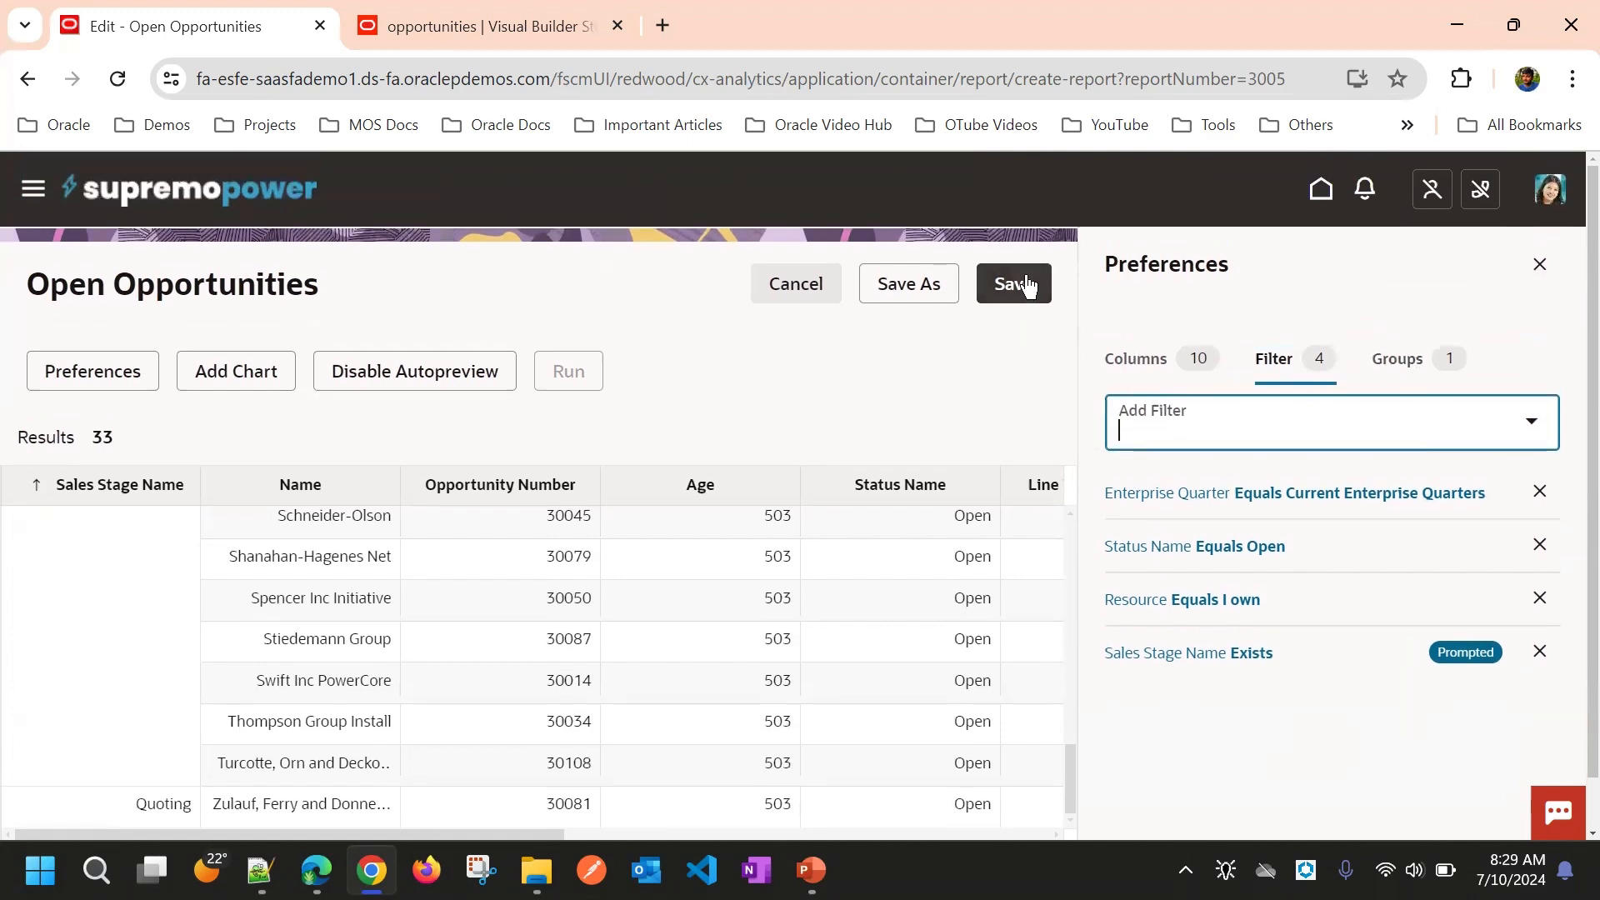
{"action": "left_click", "coordinate": [1399, 361]}
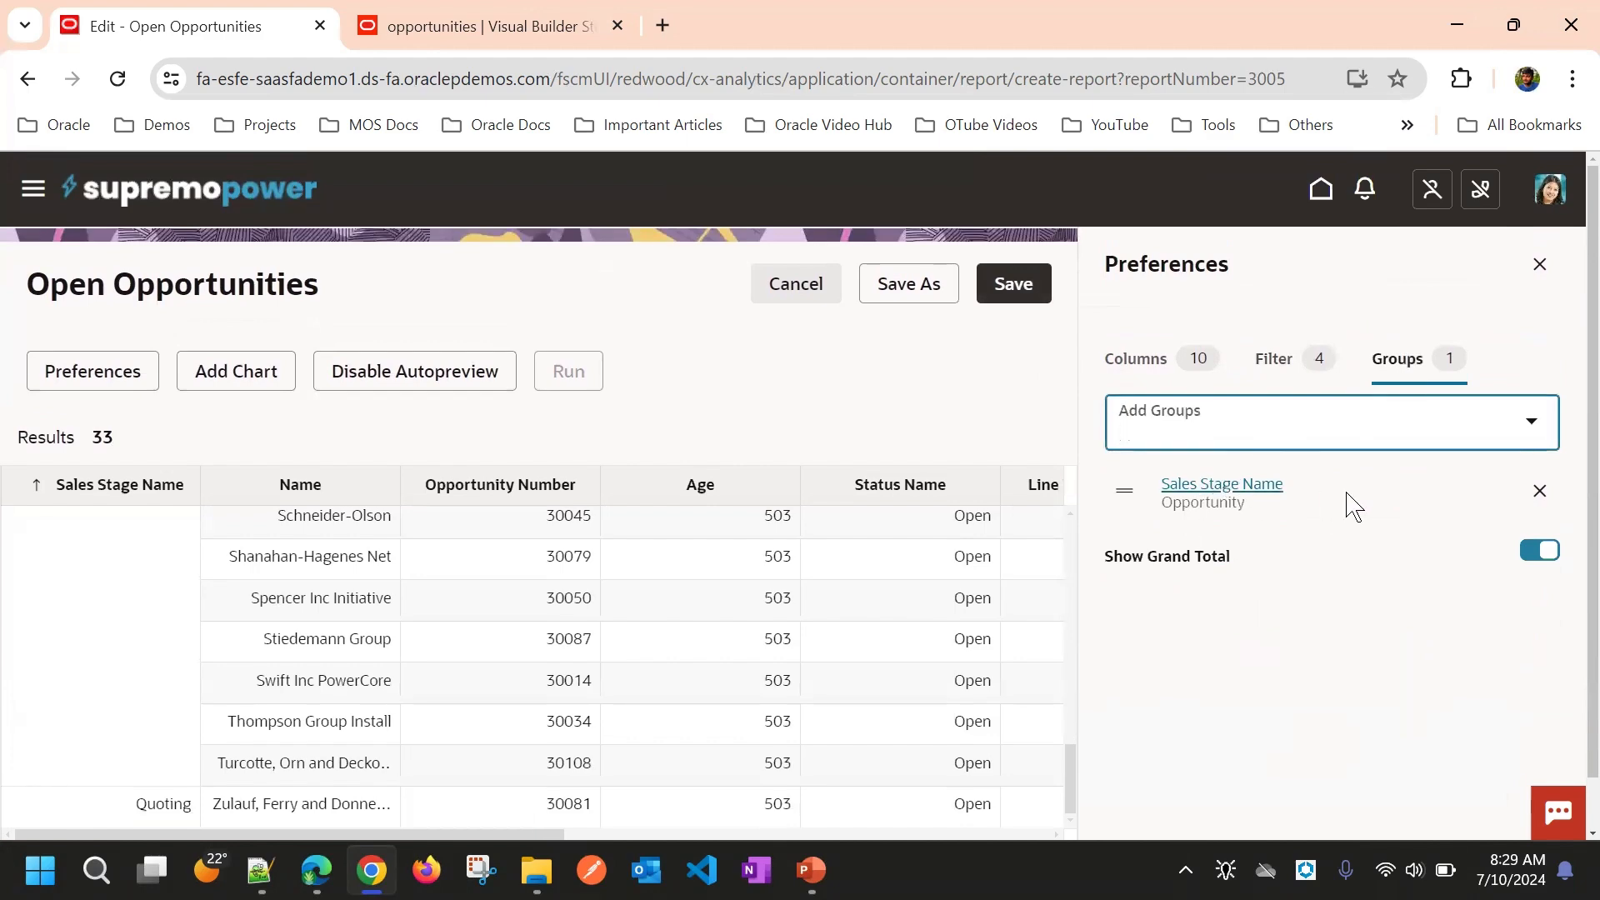
{"action": "scroll", "coordinate": [153, 584], "scroll_direction": "down", "scroll_amount": 1}
{"action": "scroll", "coordinate": [161, 646], "scroll_direction": "up", "scroll_amount": 10}
{"action": "scroll", "coordinate": [161, 646], "scroll_direction": "down", "scroll_amount": 10}
{"action": "scroll", "coordinate": [161, 658], "scroll_direction": "up", "scroll_amount": 3}
{"action": "scroll", "coordinate": [964, 411], "scroll_direction": "up", "scroll_amount": 1}
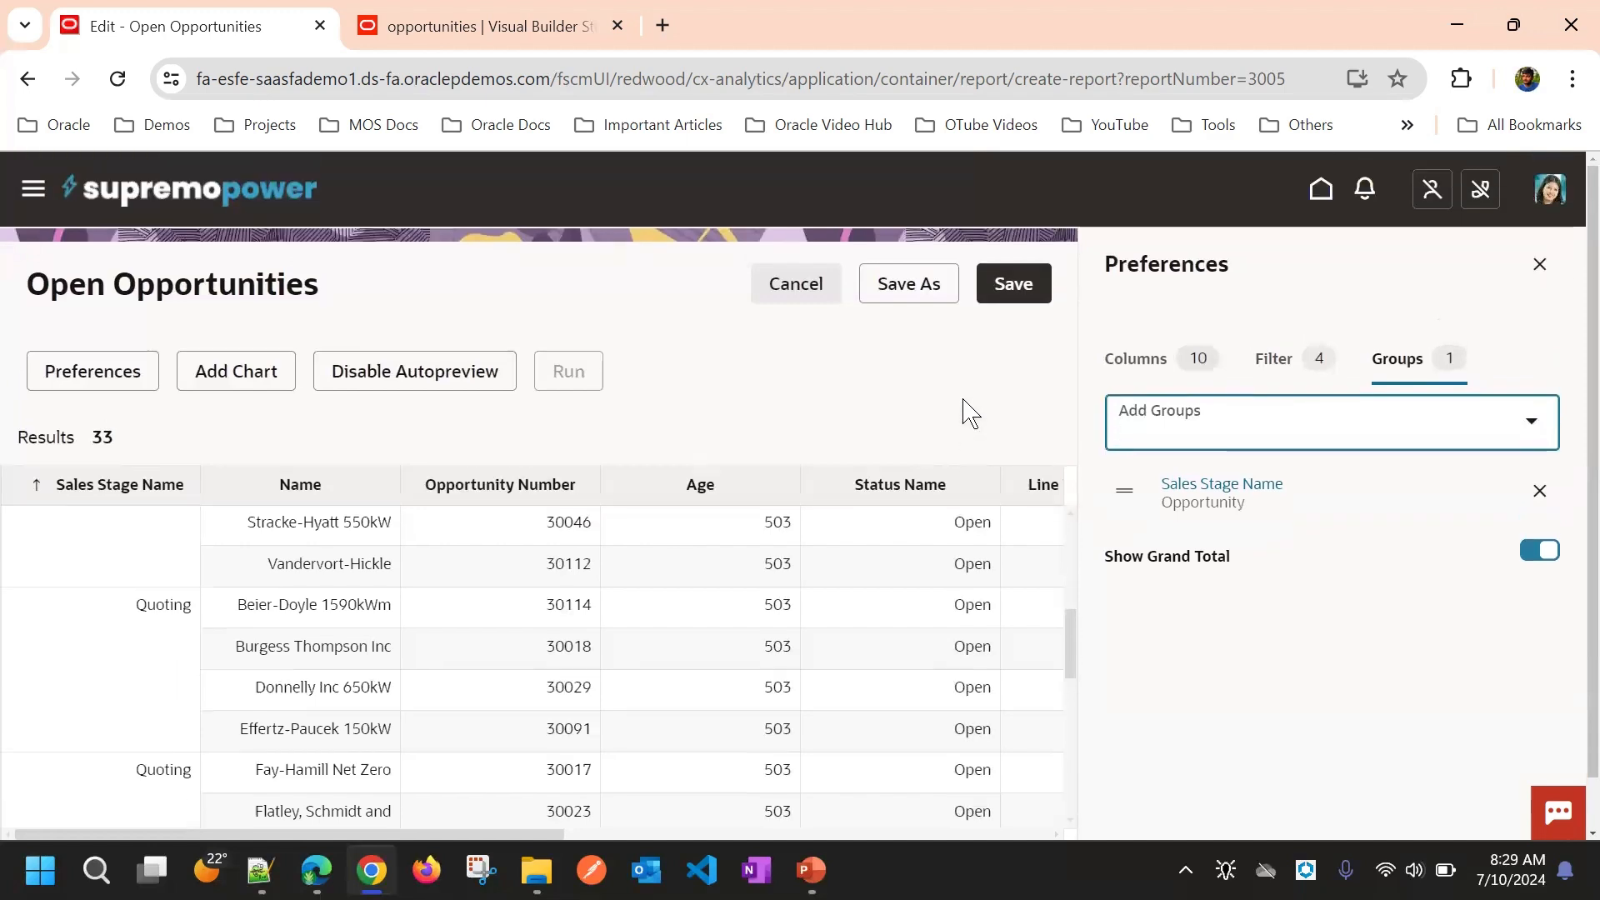
{"action": "left_click", "coordinate": [1011, 288]}
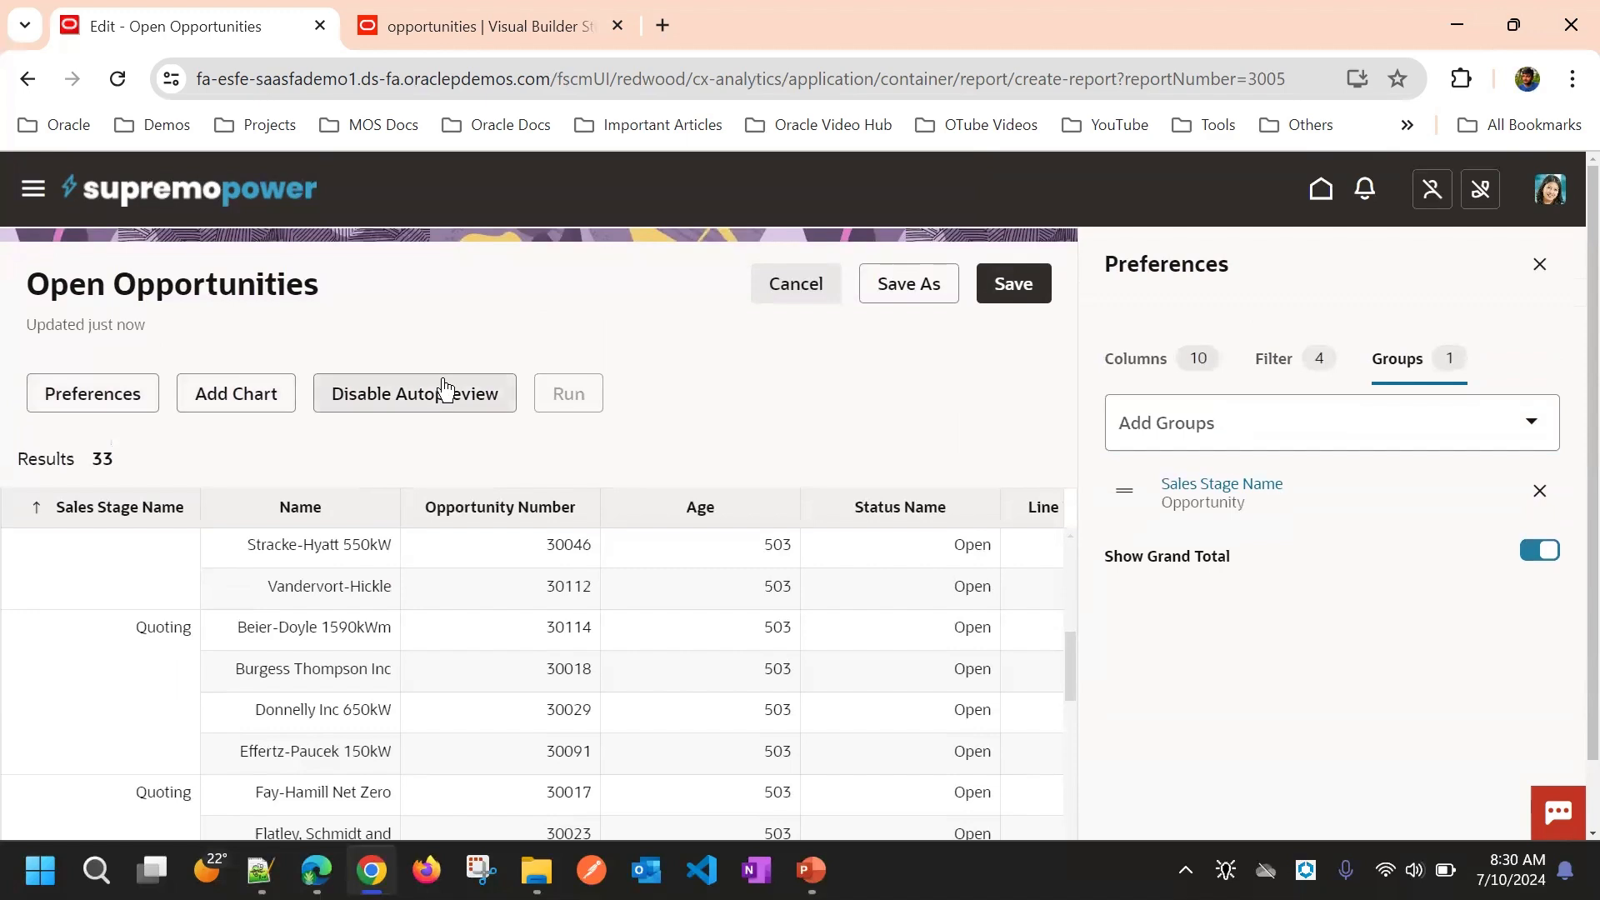
Step: Add a chart to the Open Opportunities report and view the remaining grid columns beside it
{"action": "scroll", "coordinate": [786, 357], "scroll_direction": "down", "scroll_amount": 1}
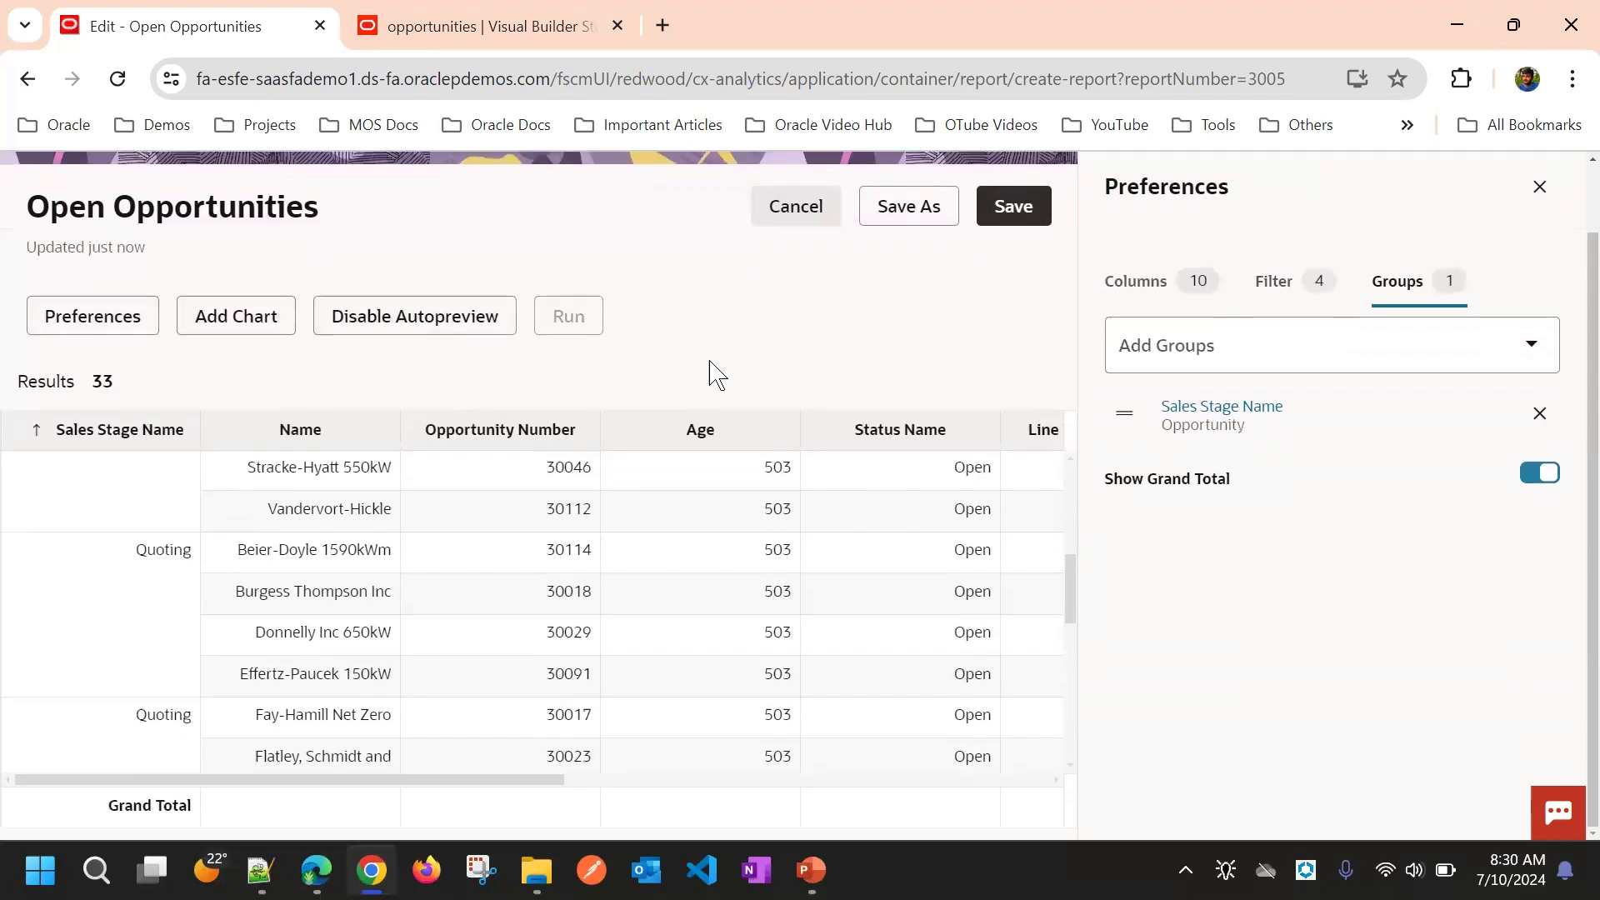
{"action": "left_click", "coordinate": [196, 323]}
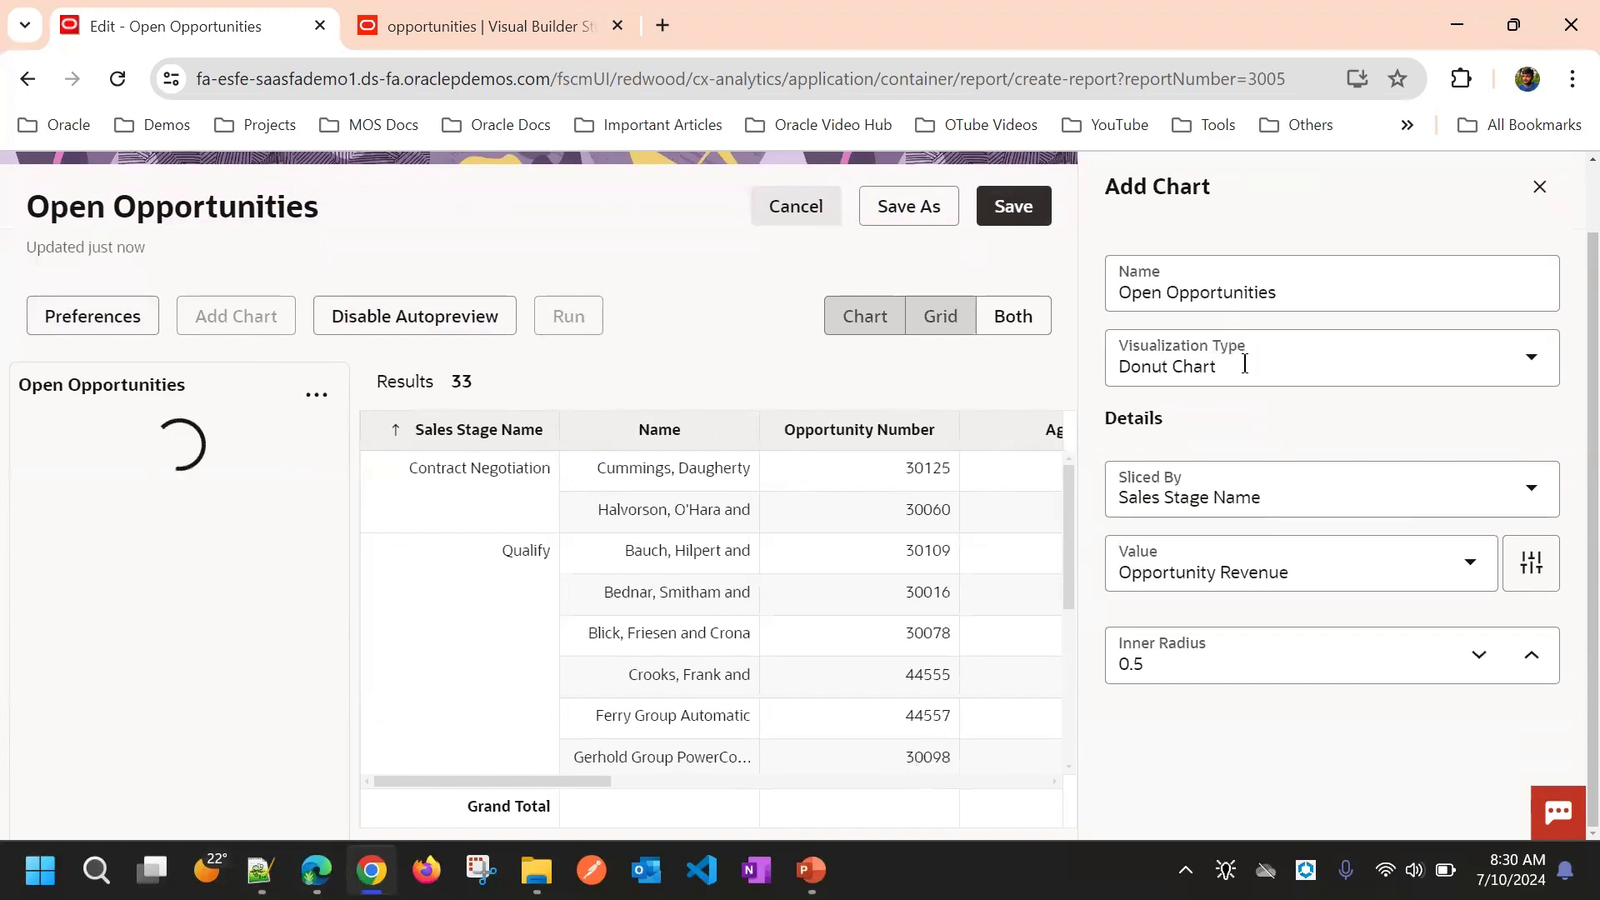
{"action": "left_click_drag", "start_coordinate": [559, 782], "coordinate": [647, 816]}
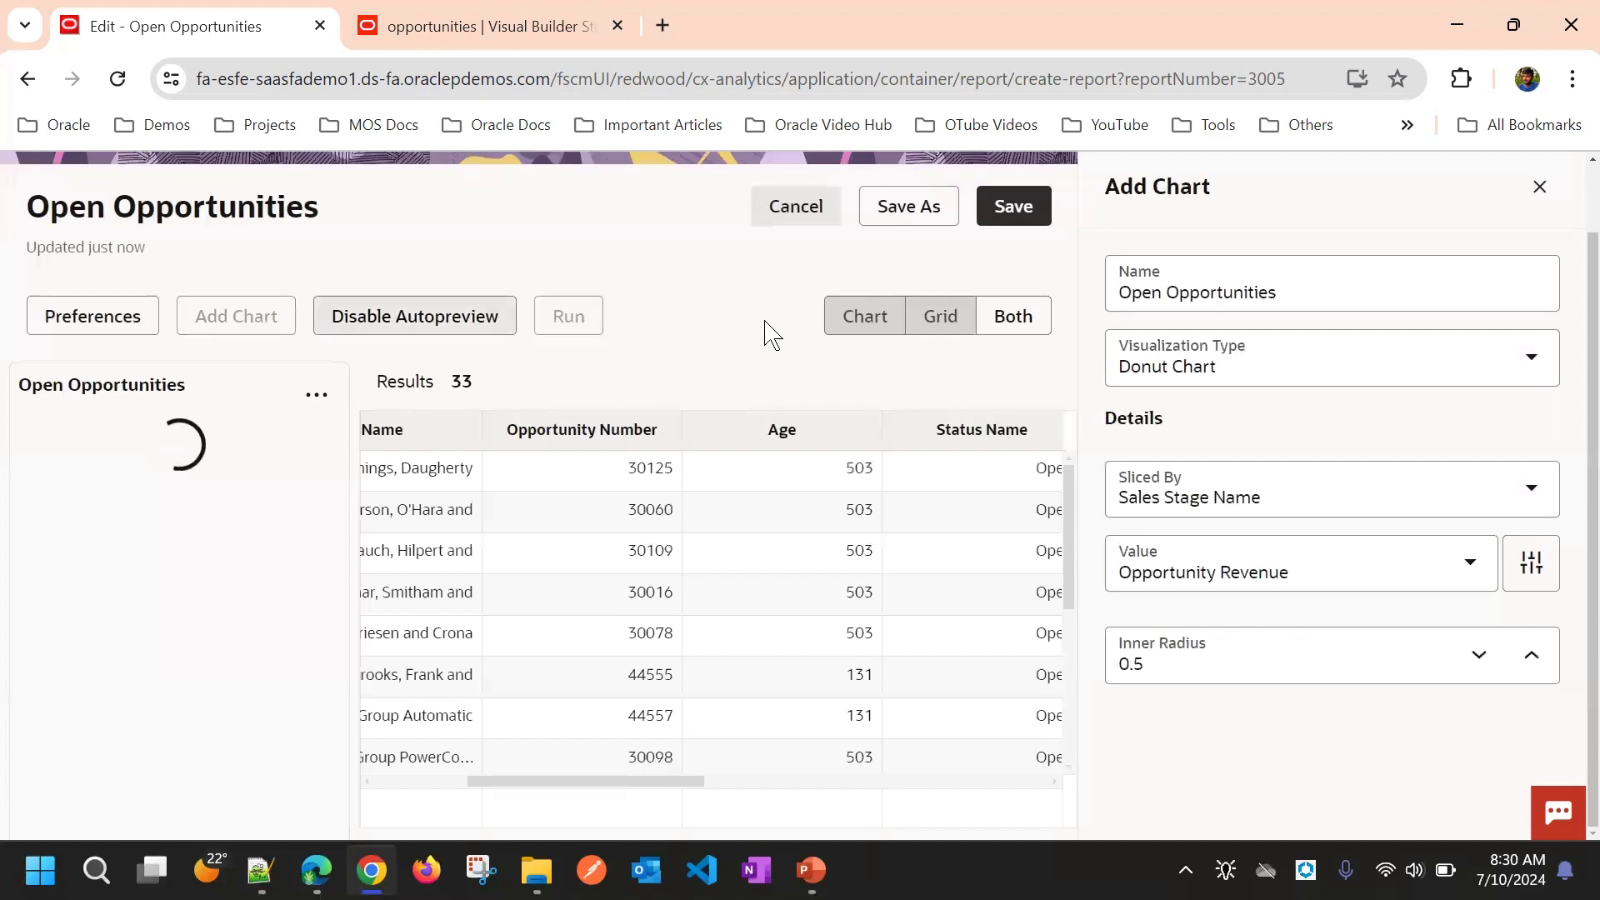
Step: Examine the chart's available visualization types, its value options and the donut slices alongside the report grid
{"action": "left_click", "coordinate": [1232, 369]}
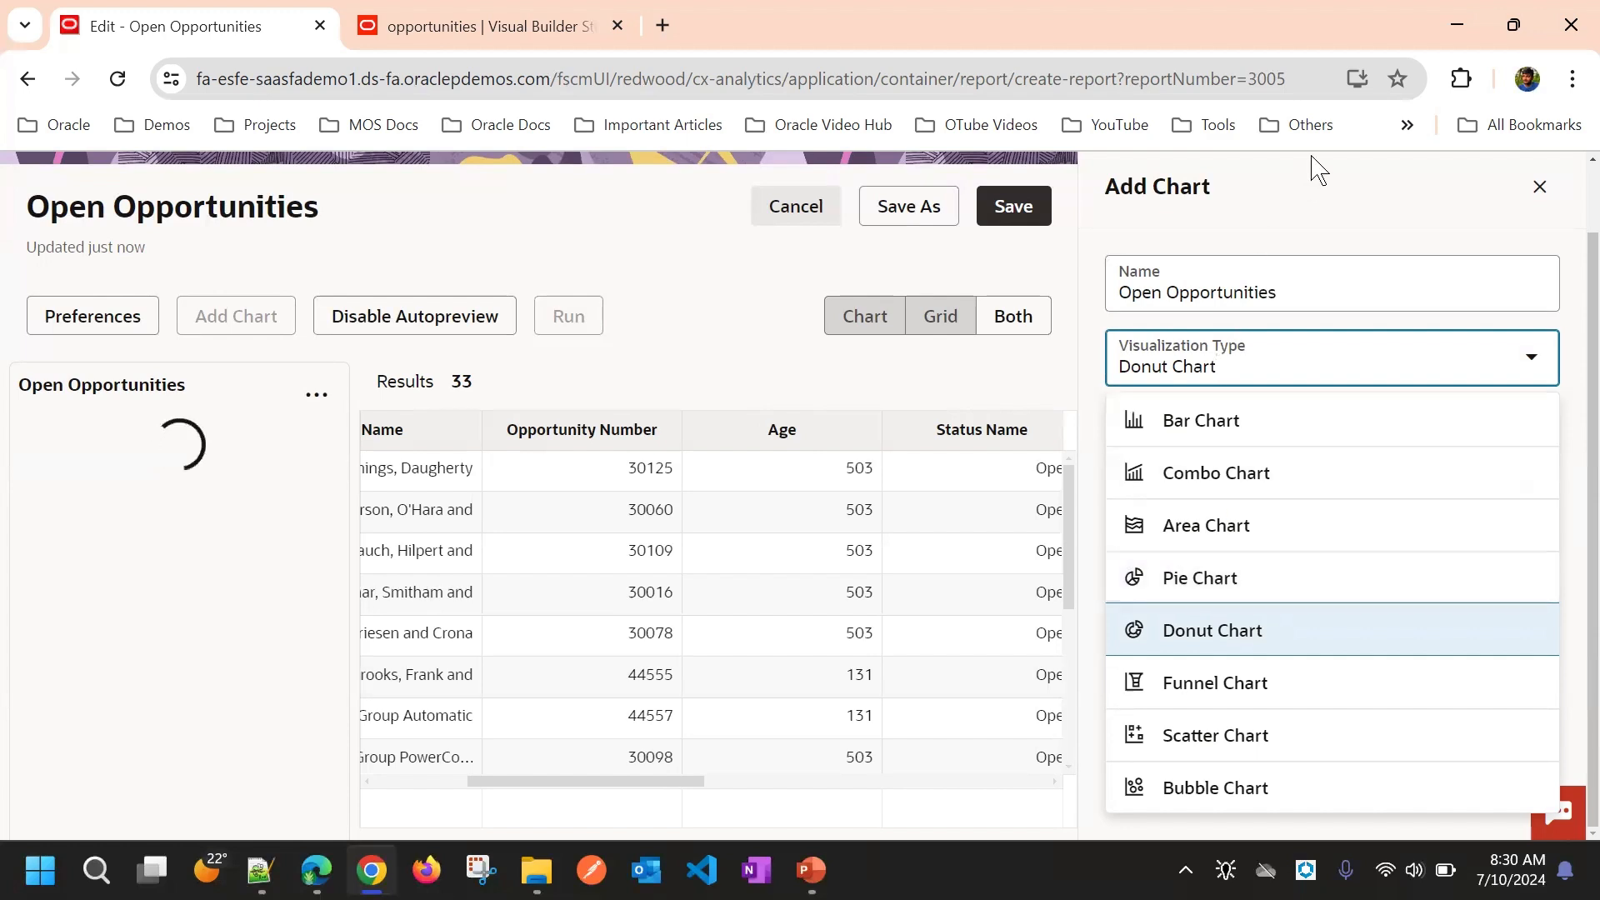
{"action": "left_click", "coordinate": [1302, 250]}
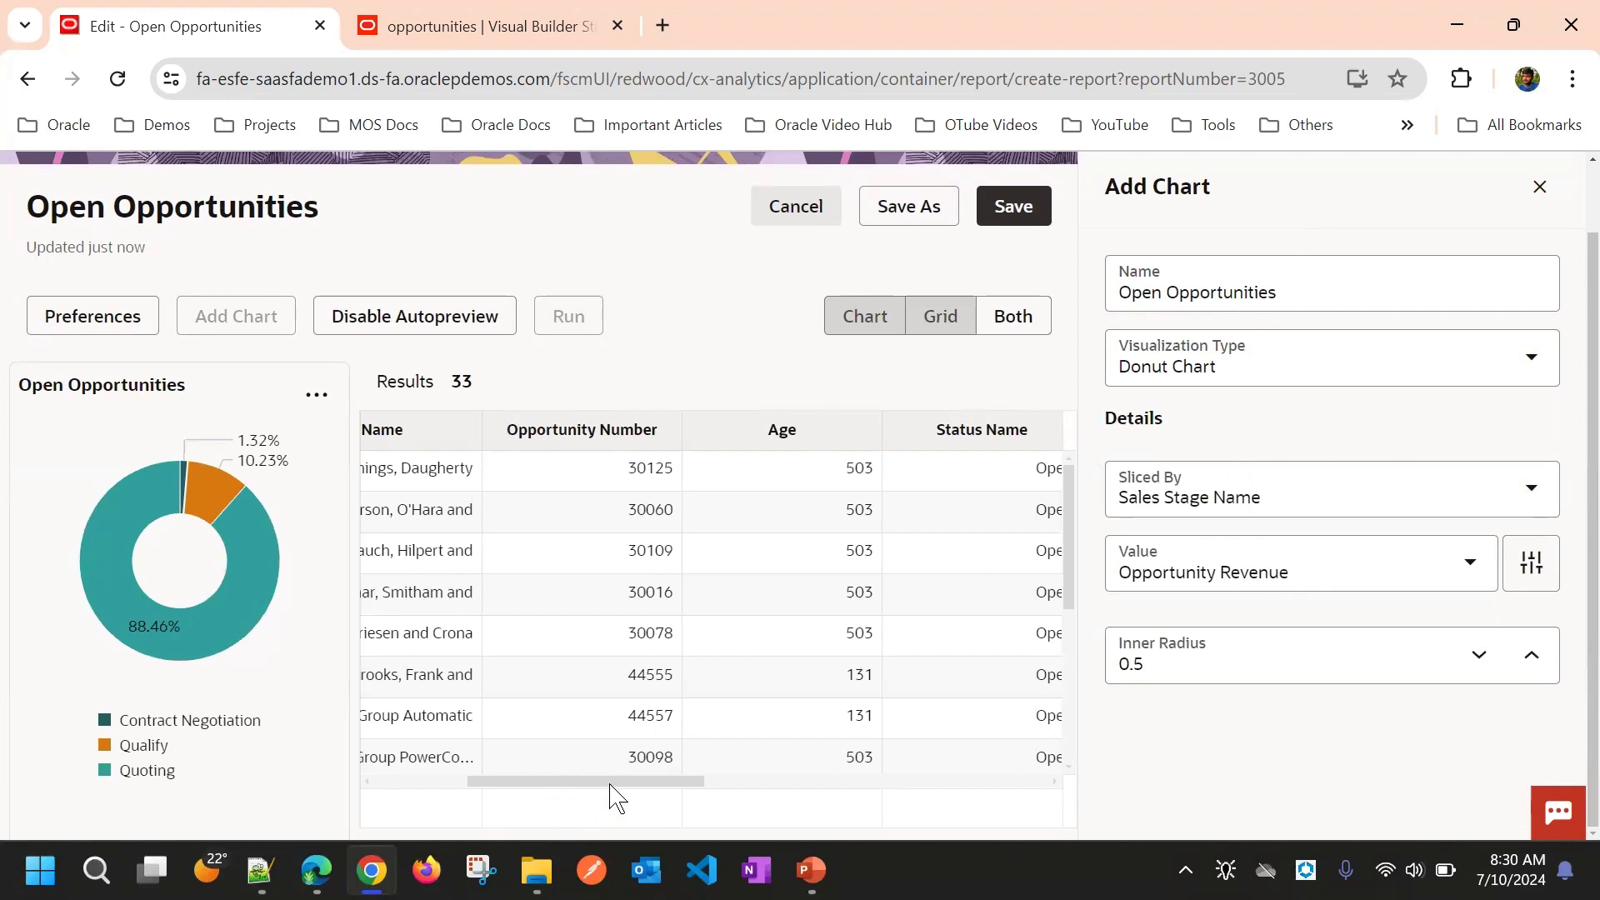
{"action": "left_click_drag", "start_coordinate": [613, 783], "coordinate": [482, 767]}
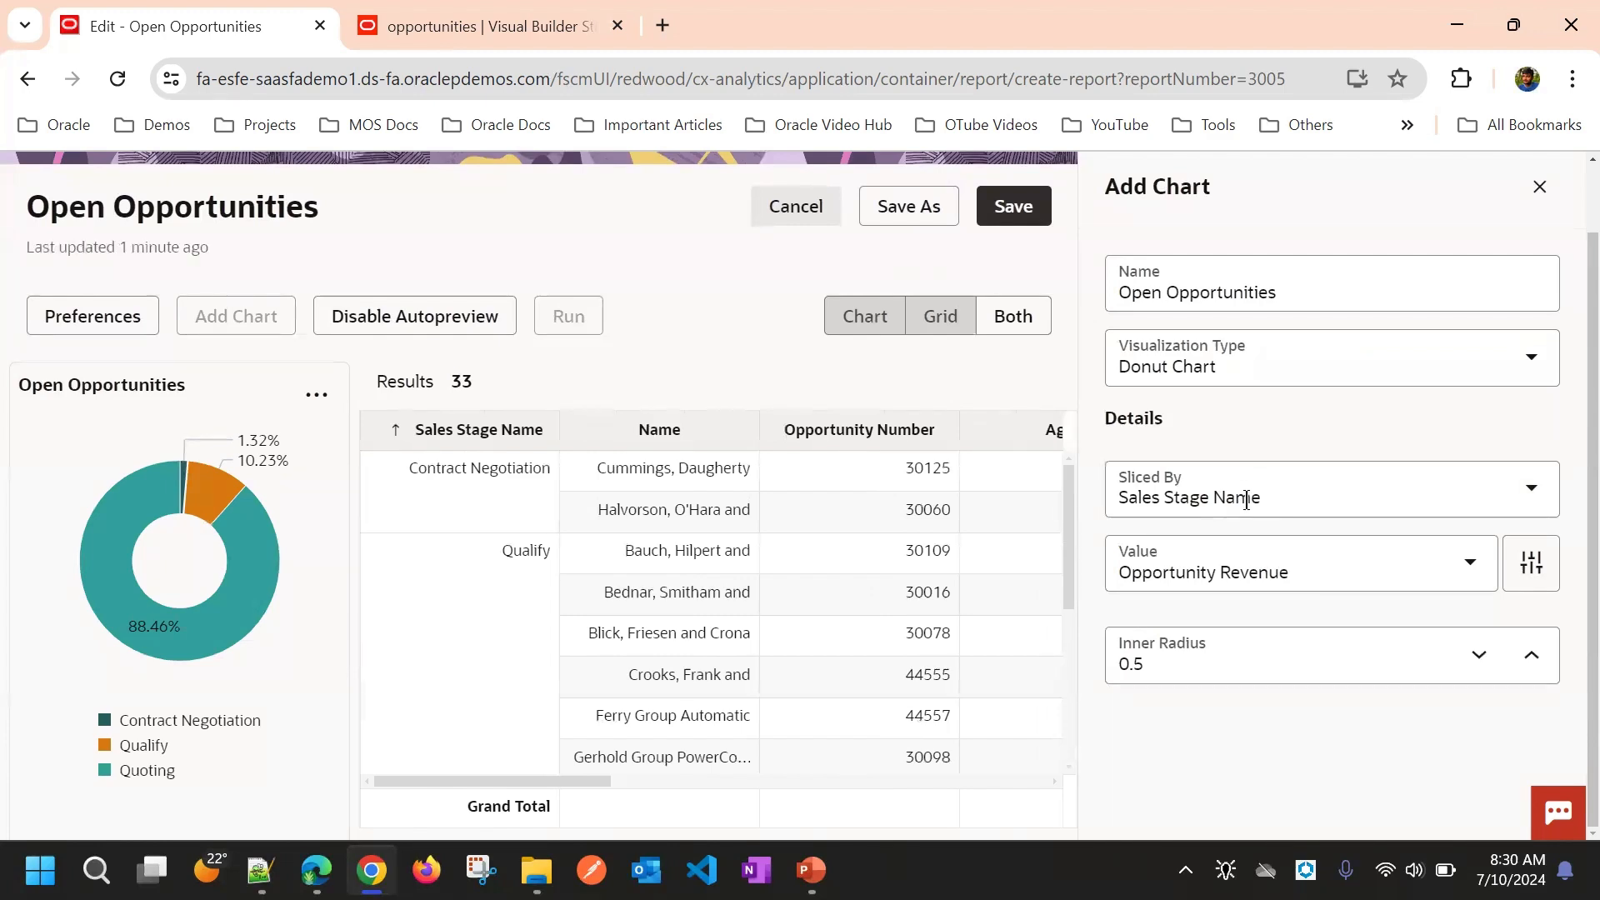
{"action": "left_click", "coordinate": [1267, 570]}
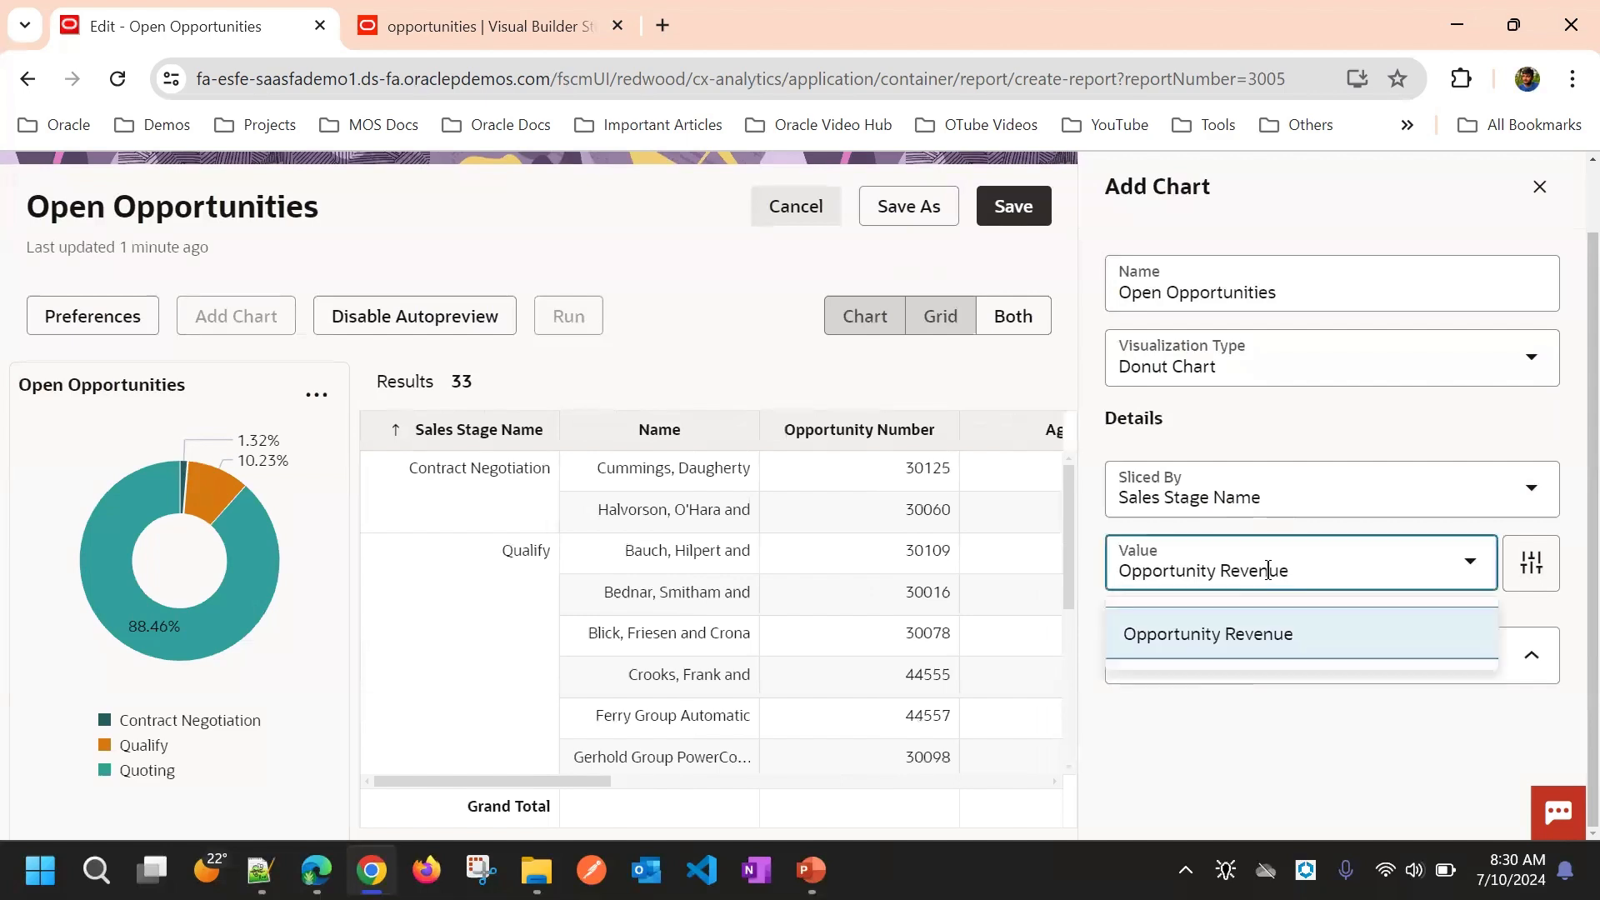
{"action": "left_click", "coordinate": [1271, 759]}
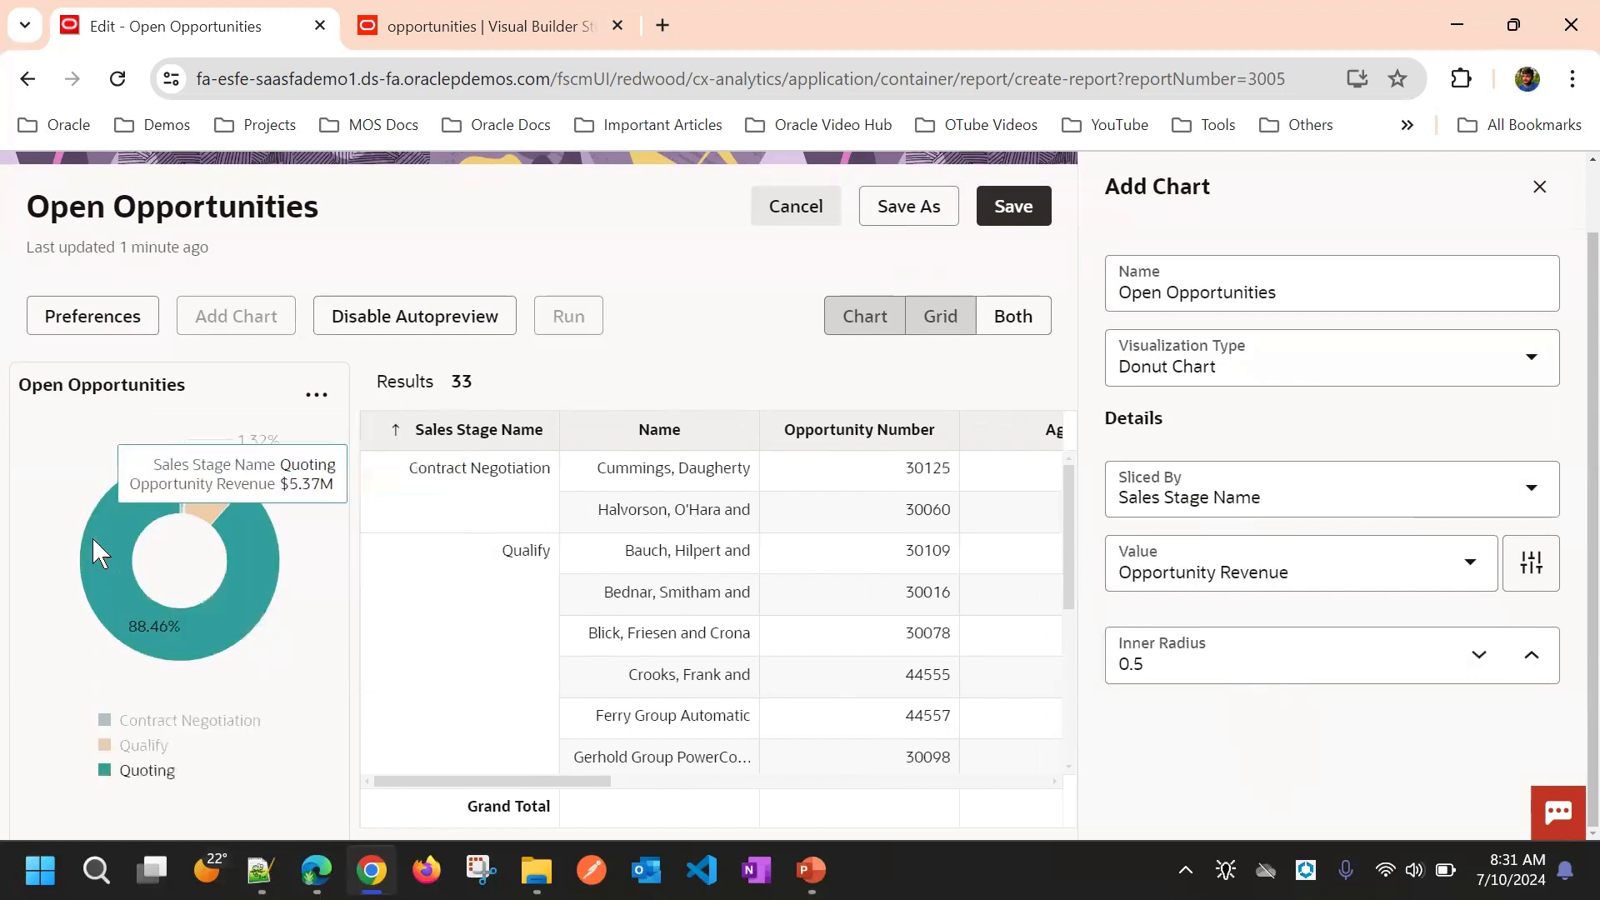
{"action": "left_click", "coordinate": [1180, 360]}
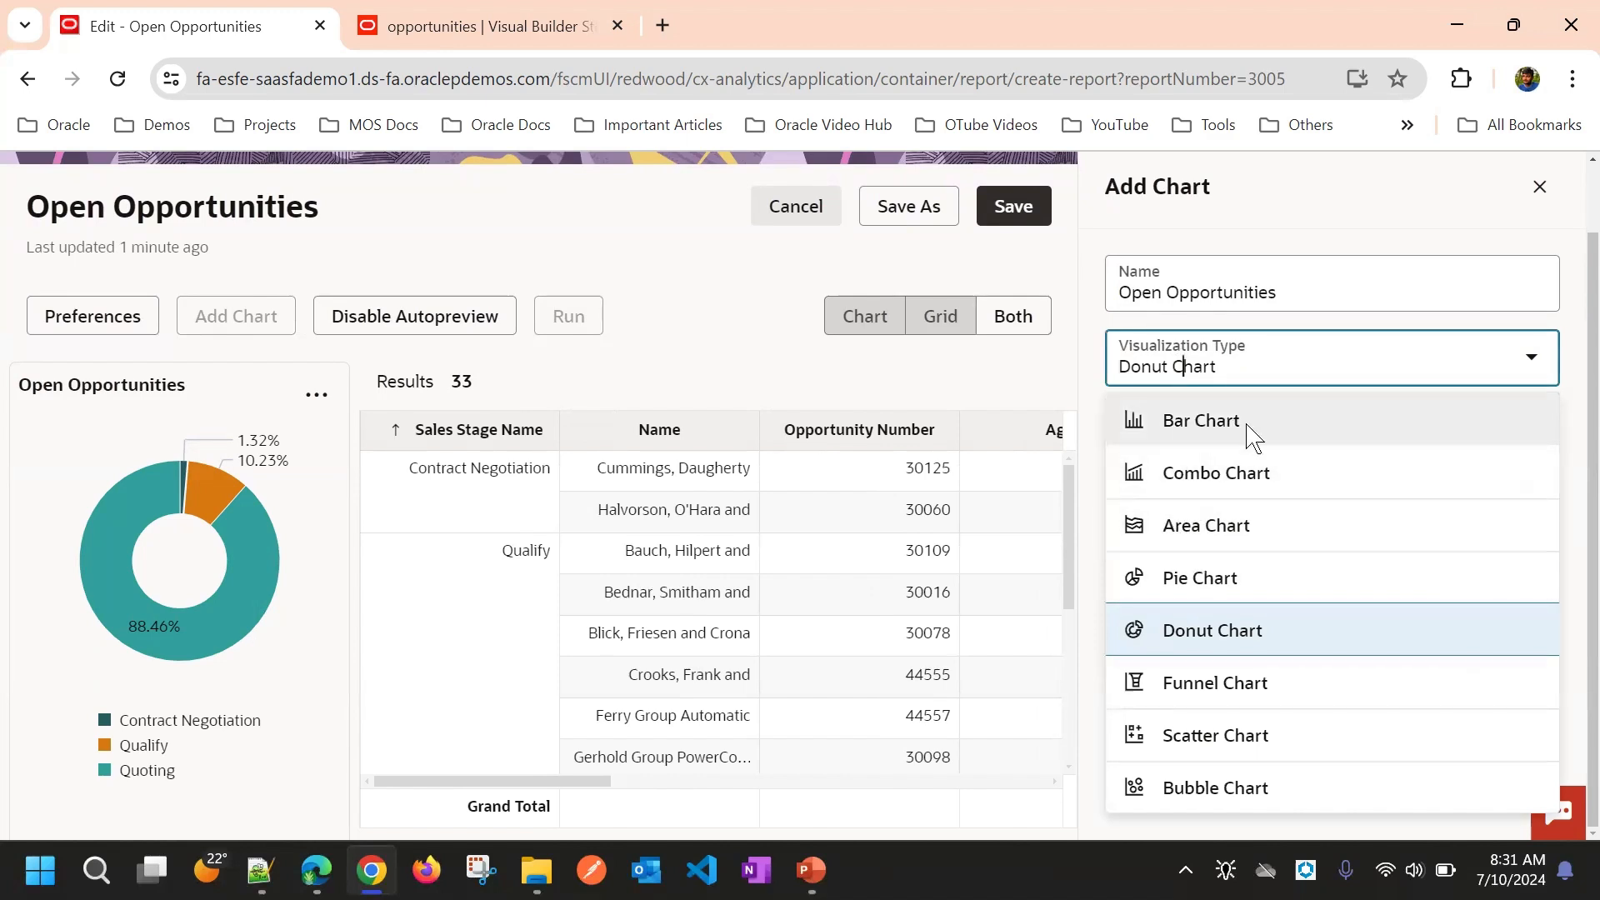
{"action": "left_click", "coordinate": [729, 317]}
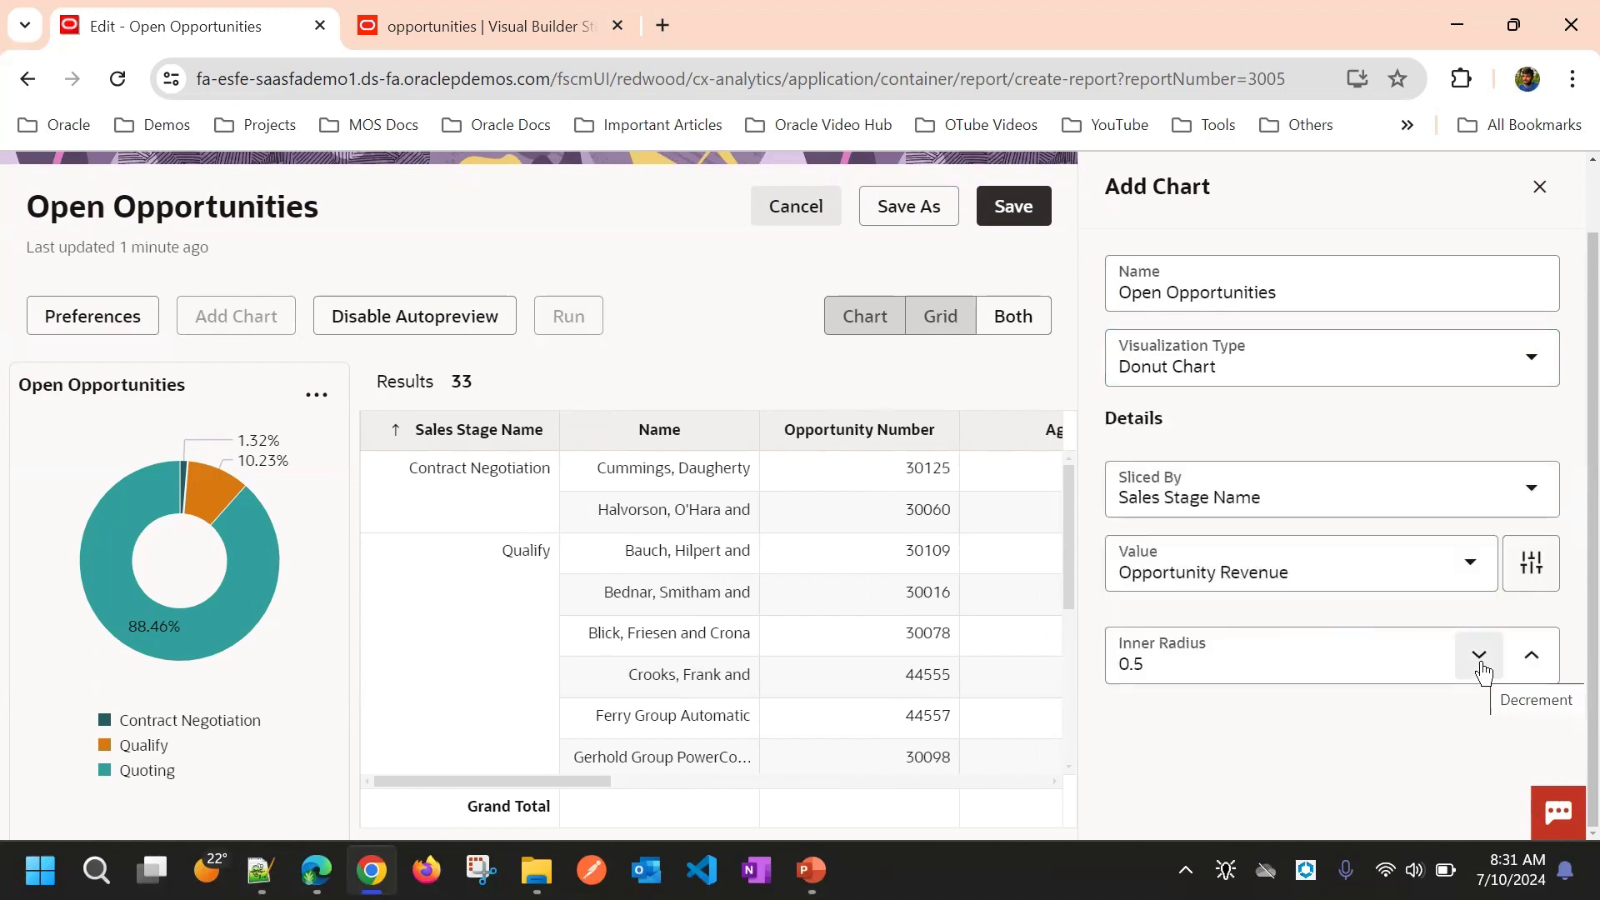
Step: Try inner radius values of 0.7 and 0.3 on the donut chart and return it to 0.5
{"action": "left_click", "coordinate": [1531, 661]}
{"action": "left_click", "coordinate": [1532, 661]}
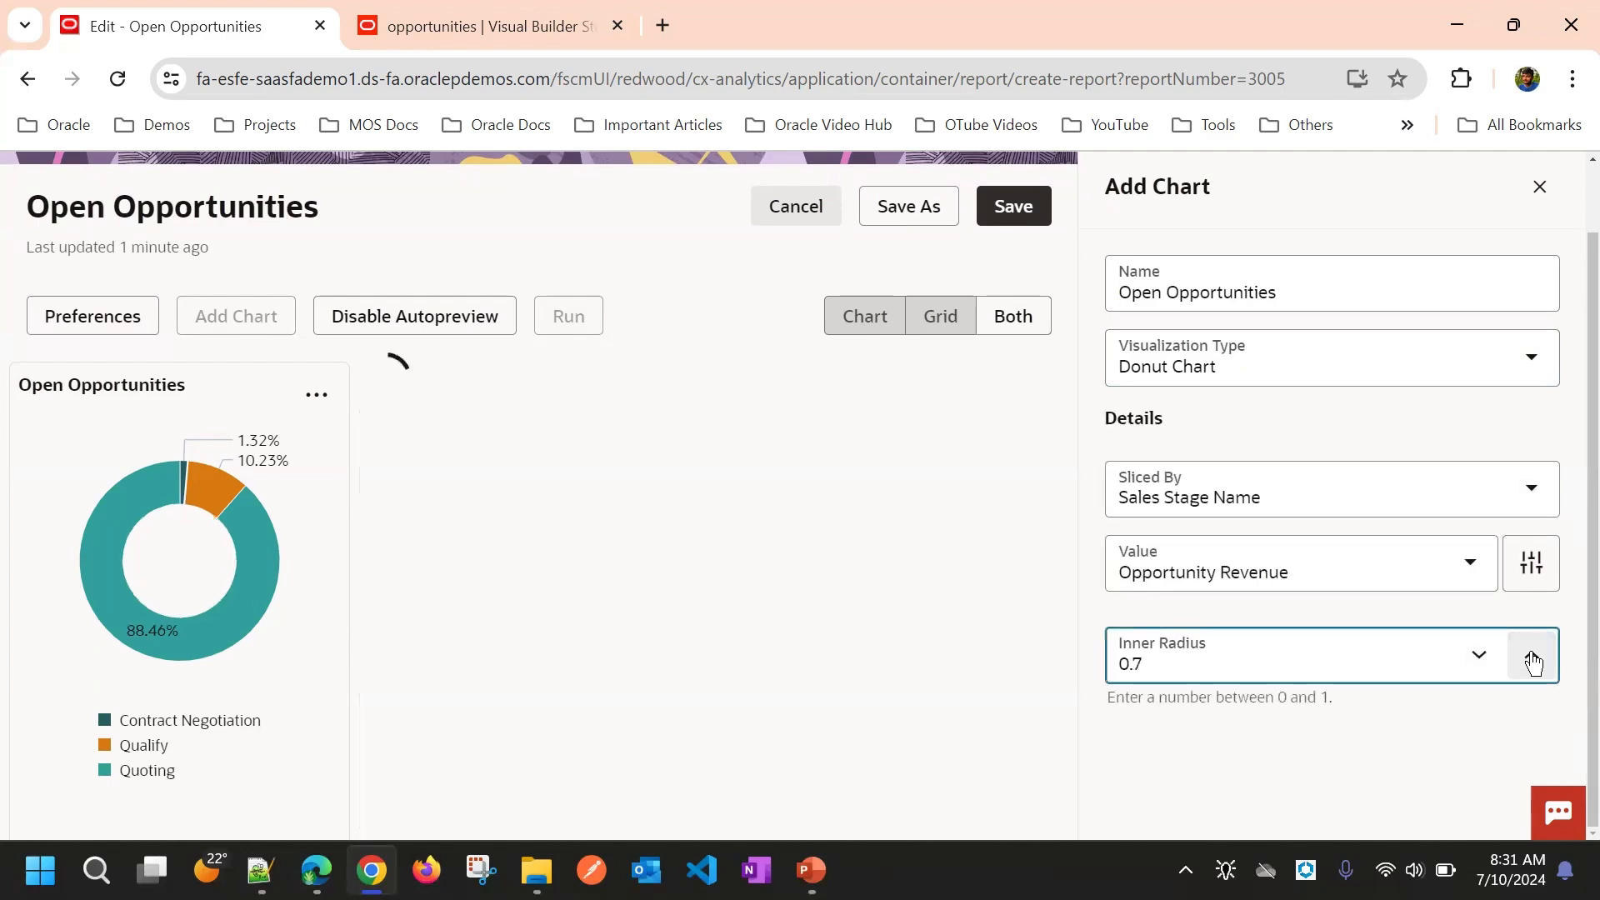
{"action": "left_click", "coordinate": [1471, 654]}
{"action": "left_click", "coordinate": [1470, 654]}
{"action": "left_click", "coordinate": [1470, 654]}
{"action": "left_click", "coordinate": [1480, 657]}
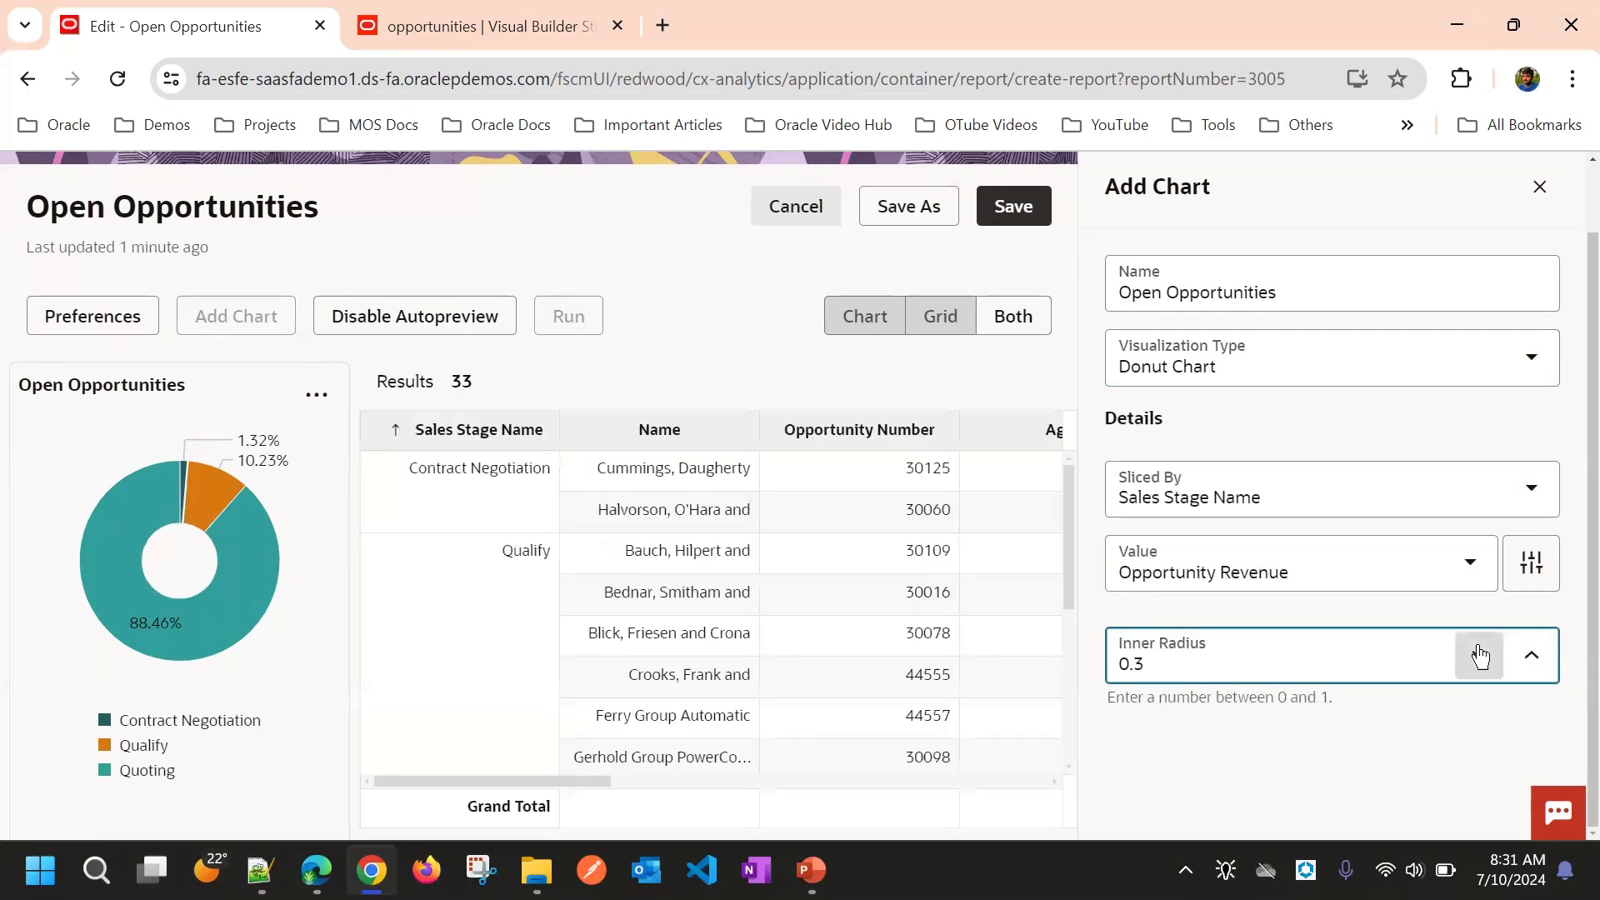
{"action": "left_click", "coordinate": [1533, 659]}
{"action": "left_click", "coordinate": [1533, 658]}
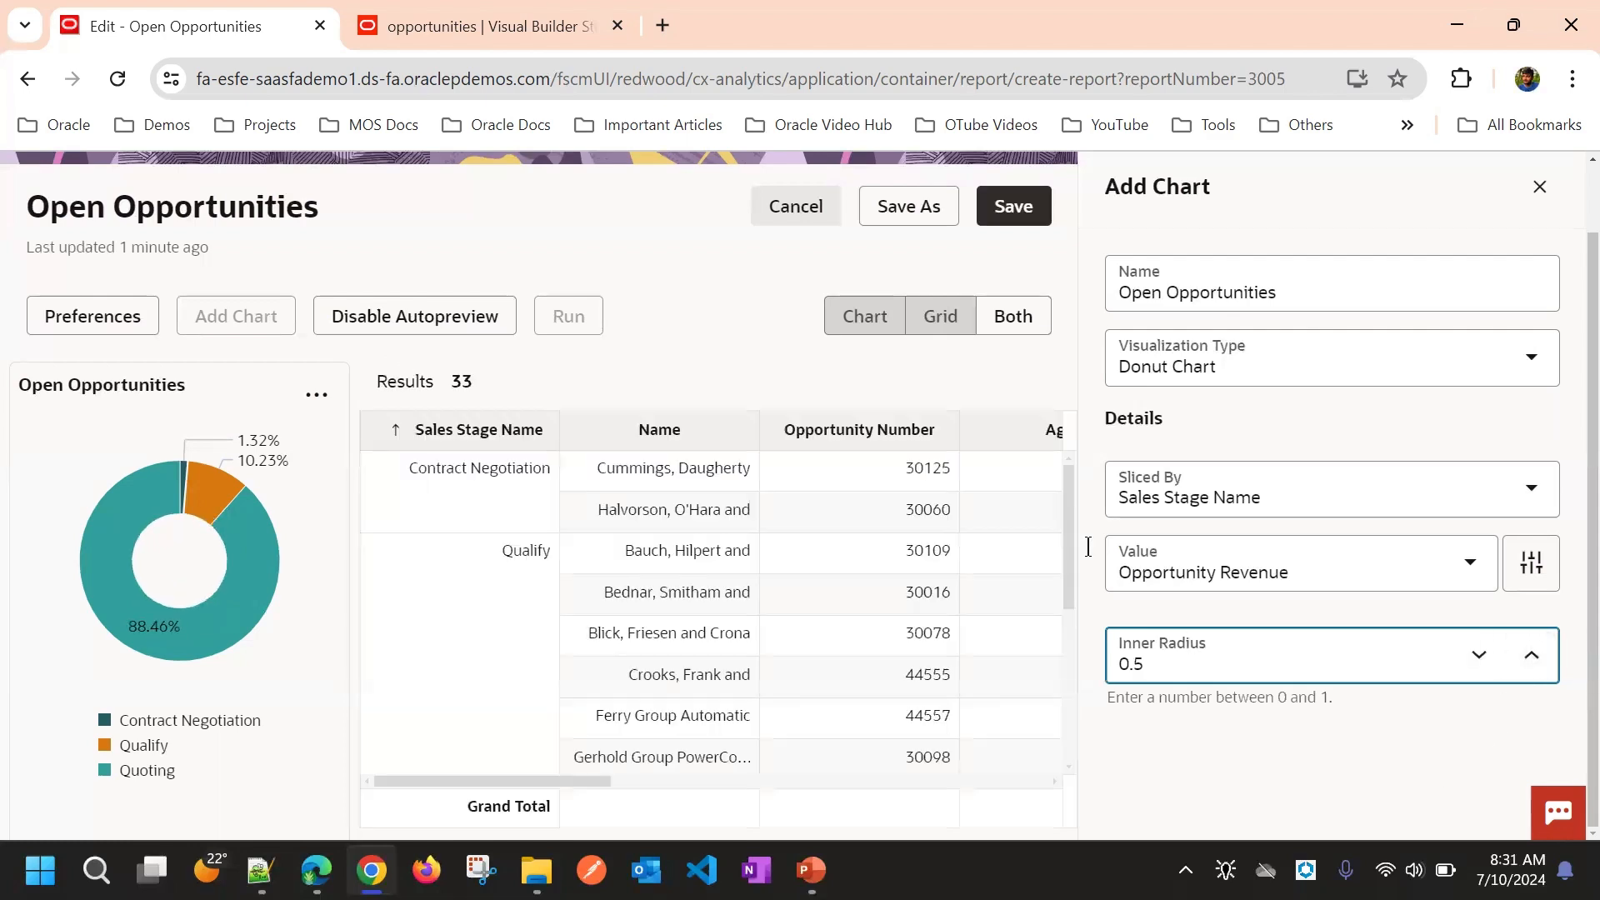
Step: Save the Open Opportunities report with its donut chart
{"action": "left_click", "coordinate": [769, 322]}
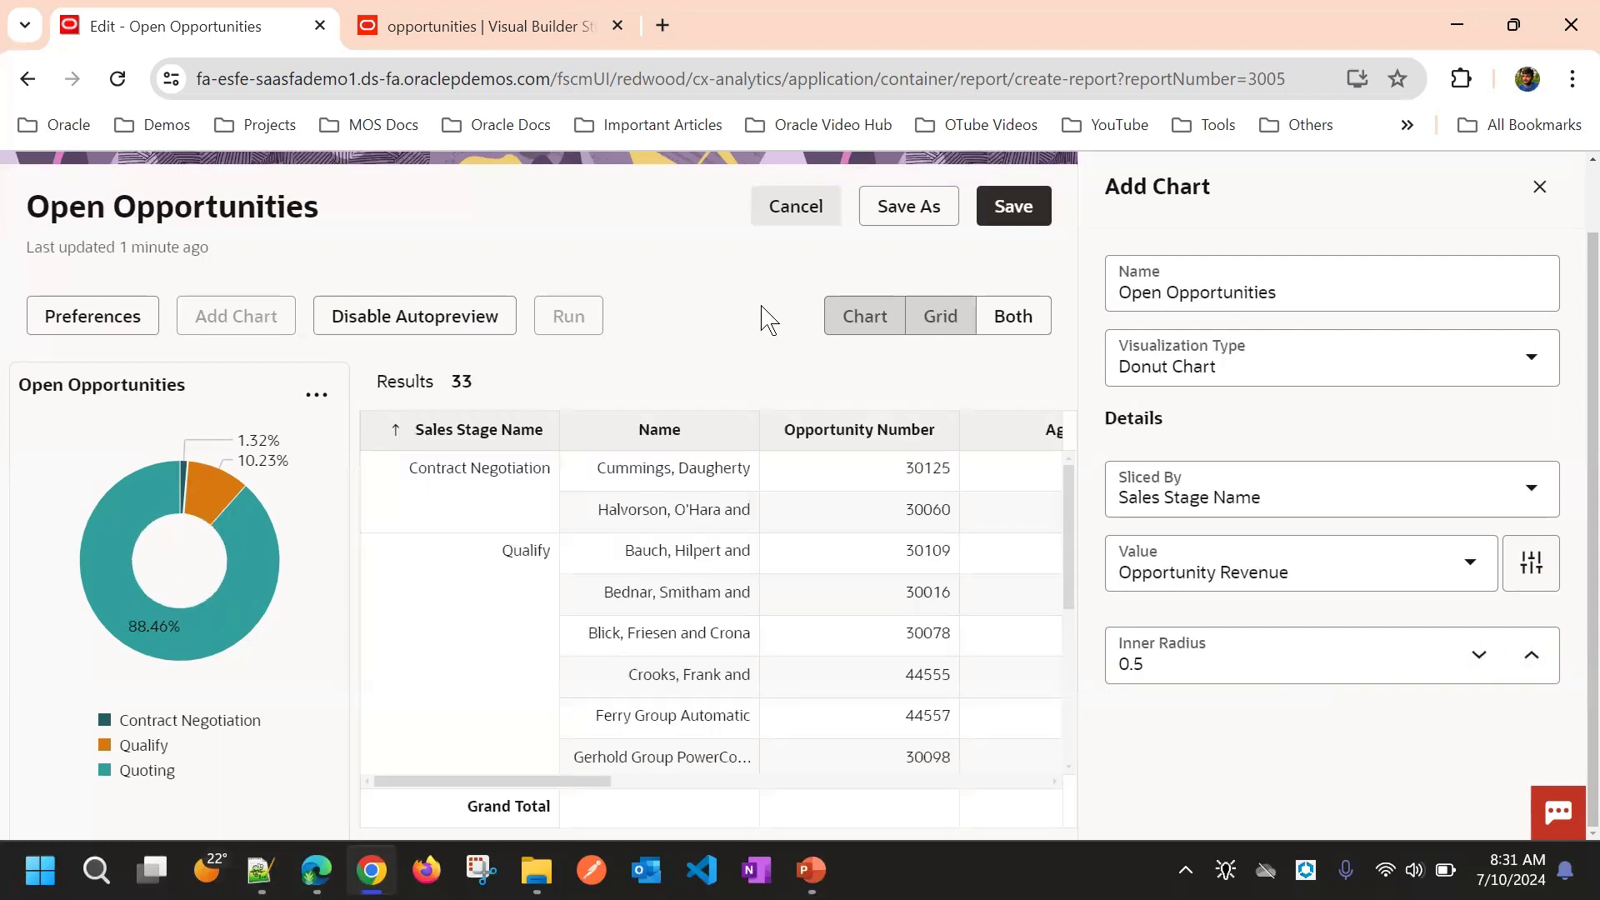
{"action": "left_click", "coordinate": [1012, 213]}
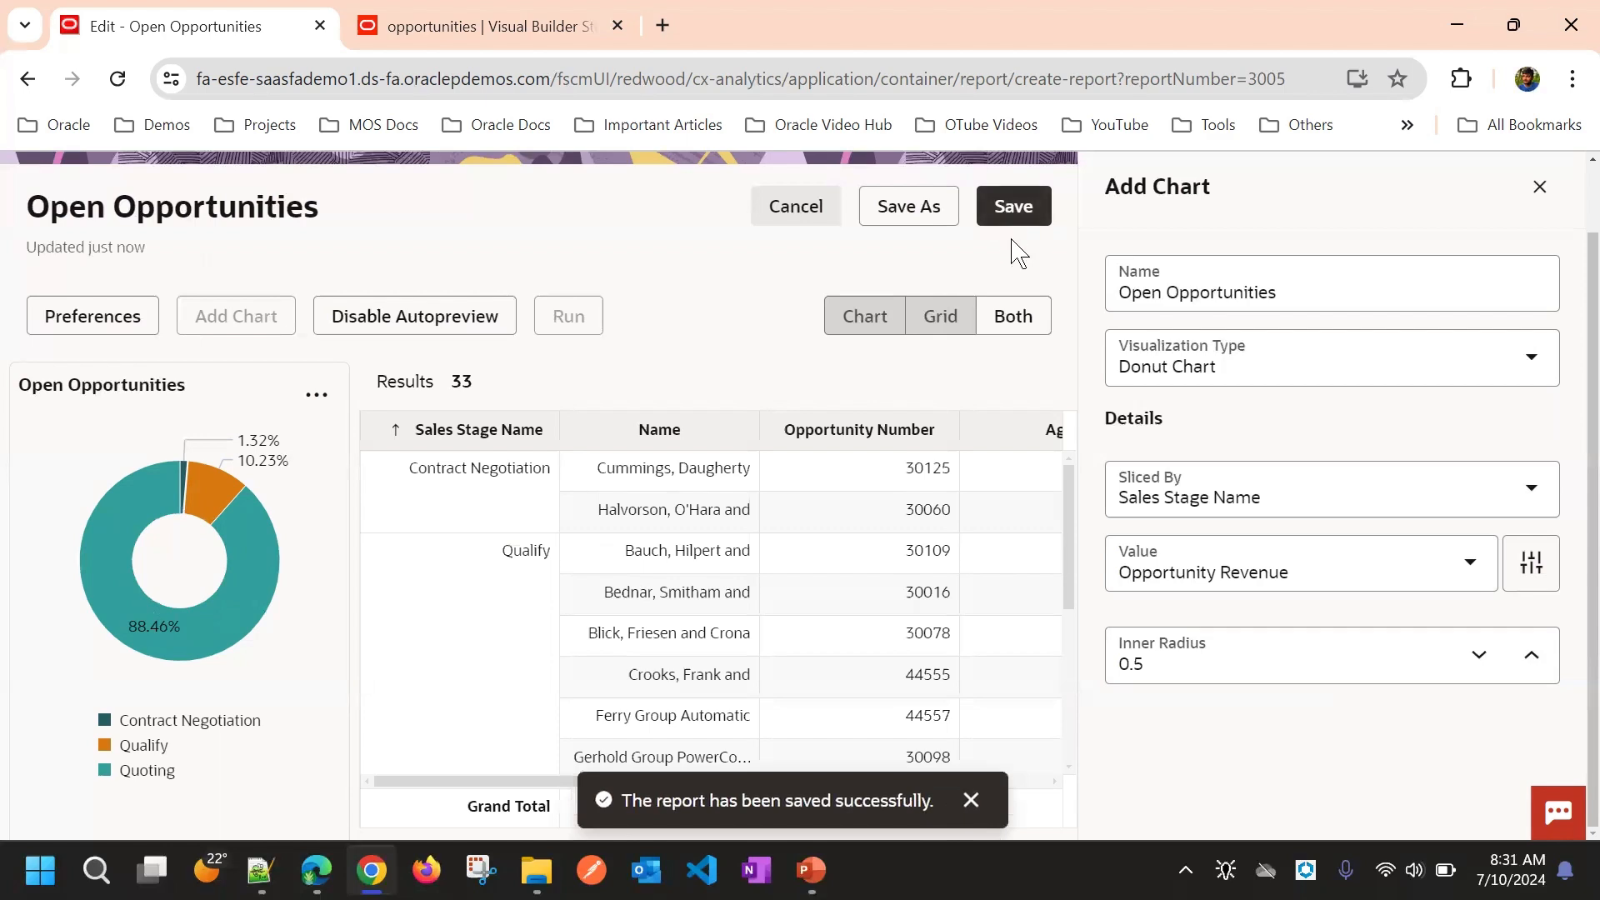
Step: Save the Open Opportunities report again and return to the Express Reports list
{"action": "scroll", "coordinate": [1018, 252], "scroll_direction": "up", "scroll_amount": 1}
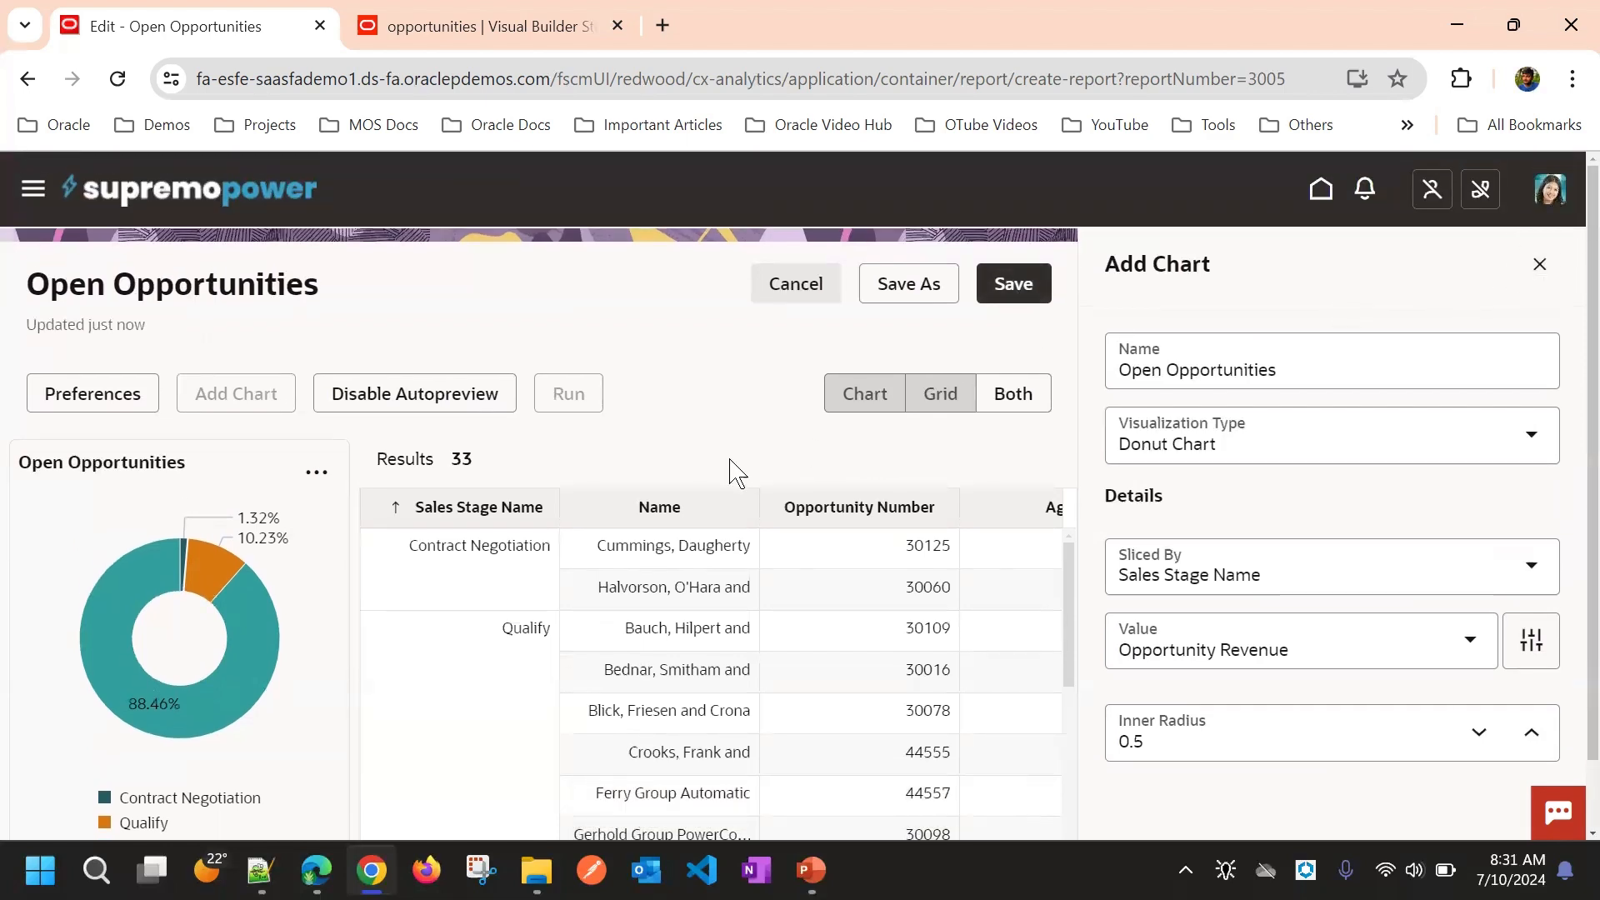
{"action": "left_click", "coordinate": [1014, 286]}
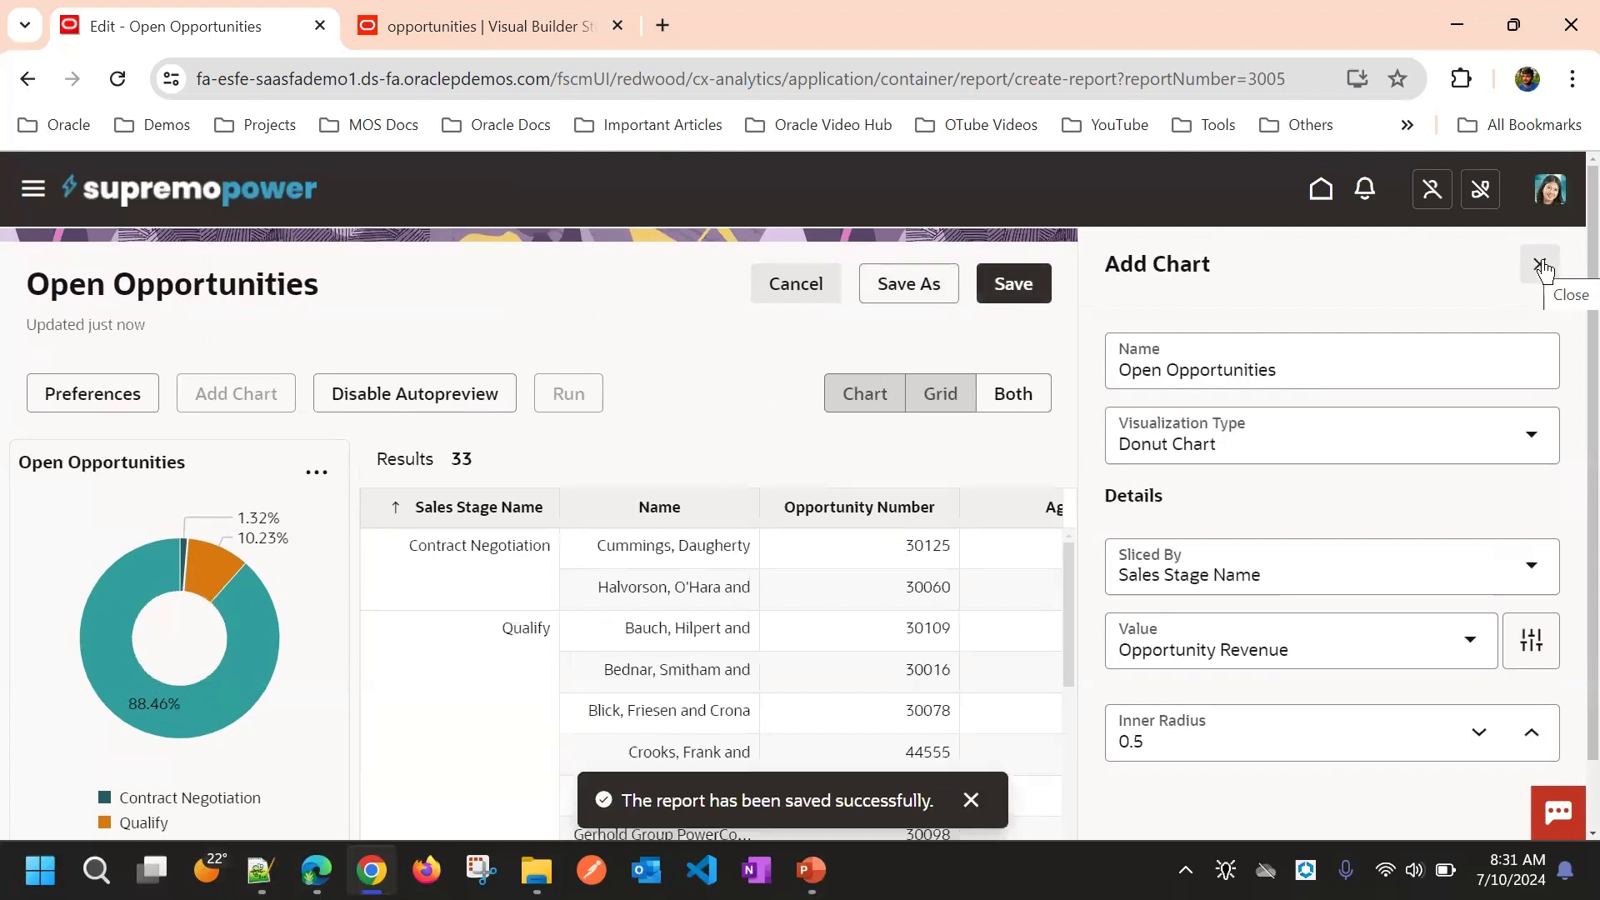
{"action": "left_click", "coordinate": [1540, 265]}
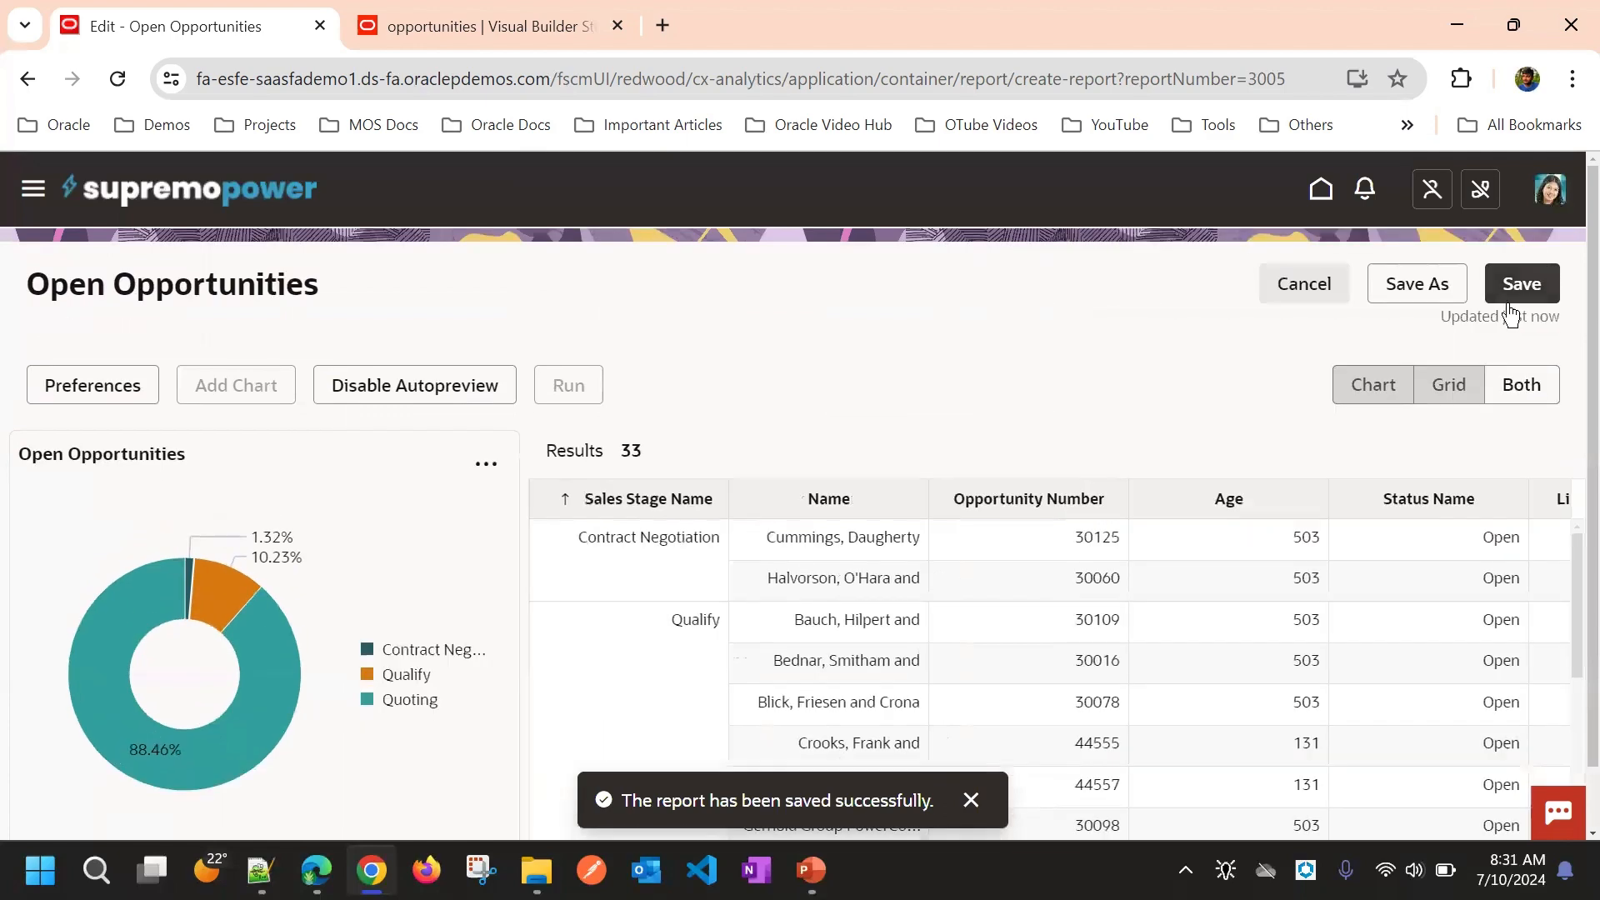
{"action": "left_click", "coordinate": [1319, 286]}
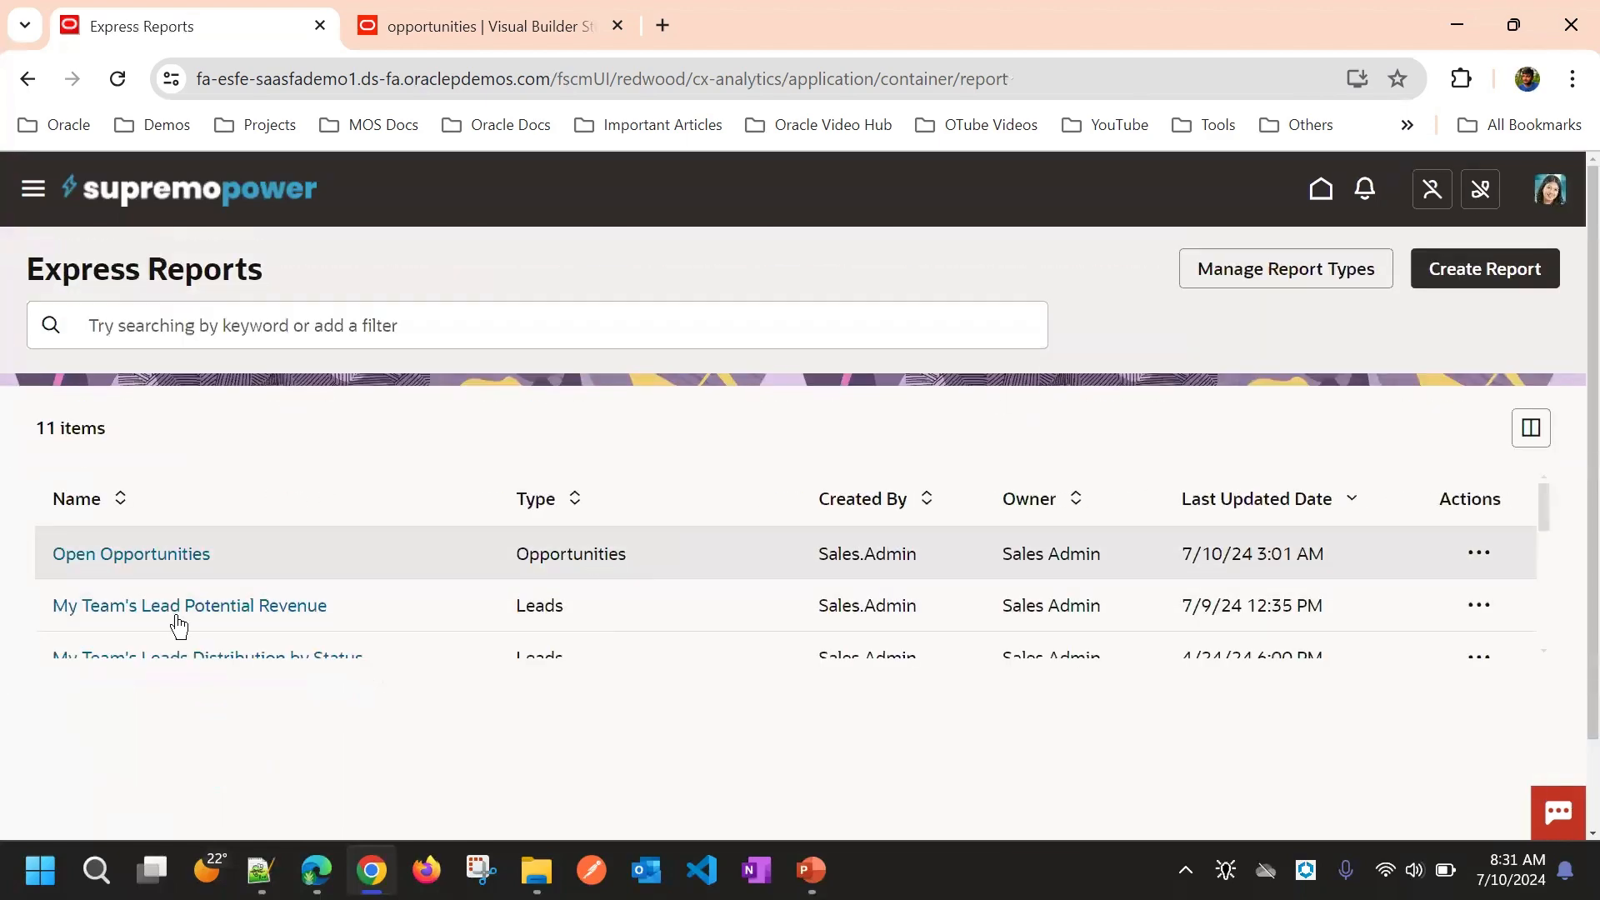
Step: Share the Open Opportunities report with Everyone and reopen its sharing settings
{"action": "left_click", "coordinate": [1479, 555]}
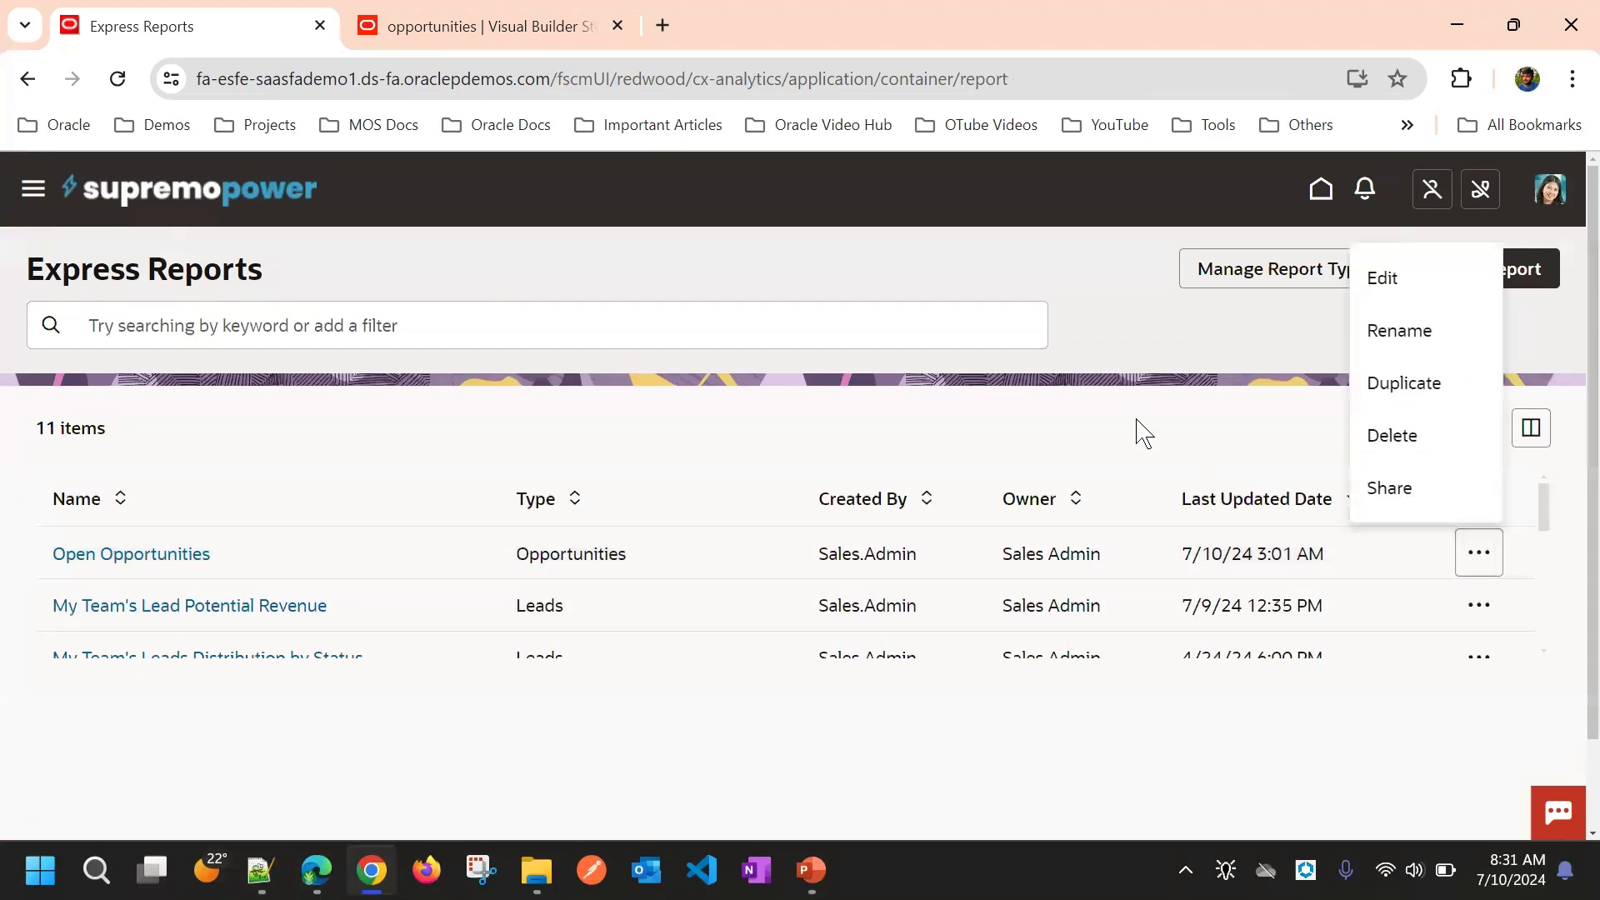
{"action": "left_click", "coordinate": [1146, 430]}
{"action": "left_click", "coordinate": [1479, 553]}
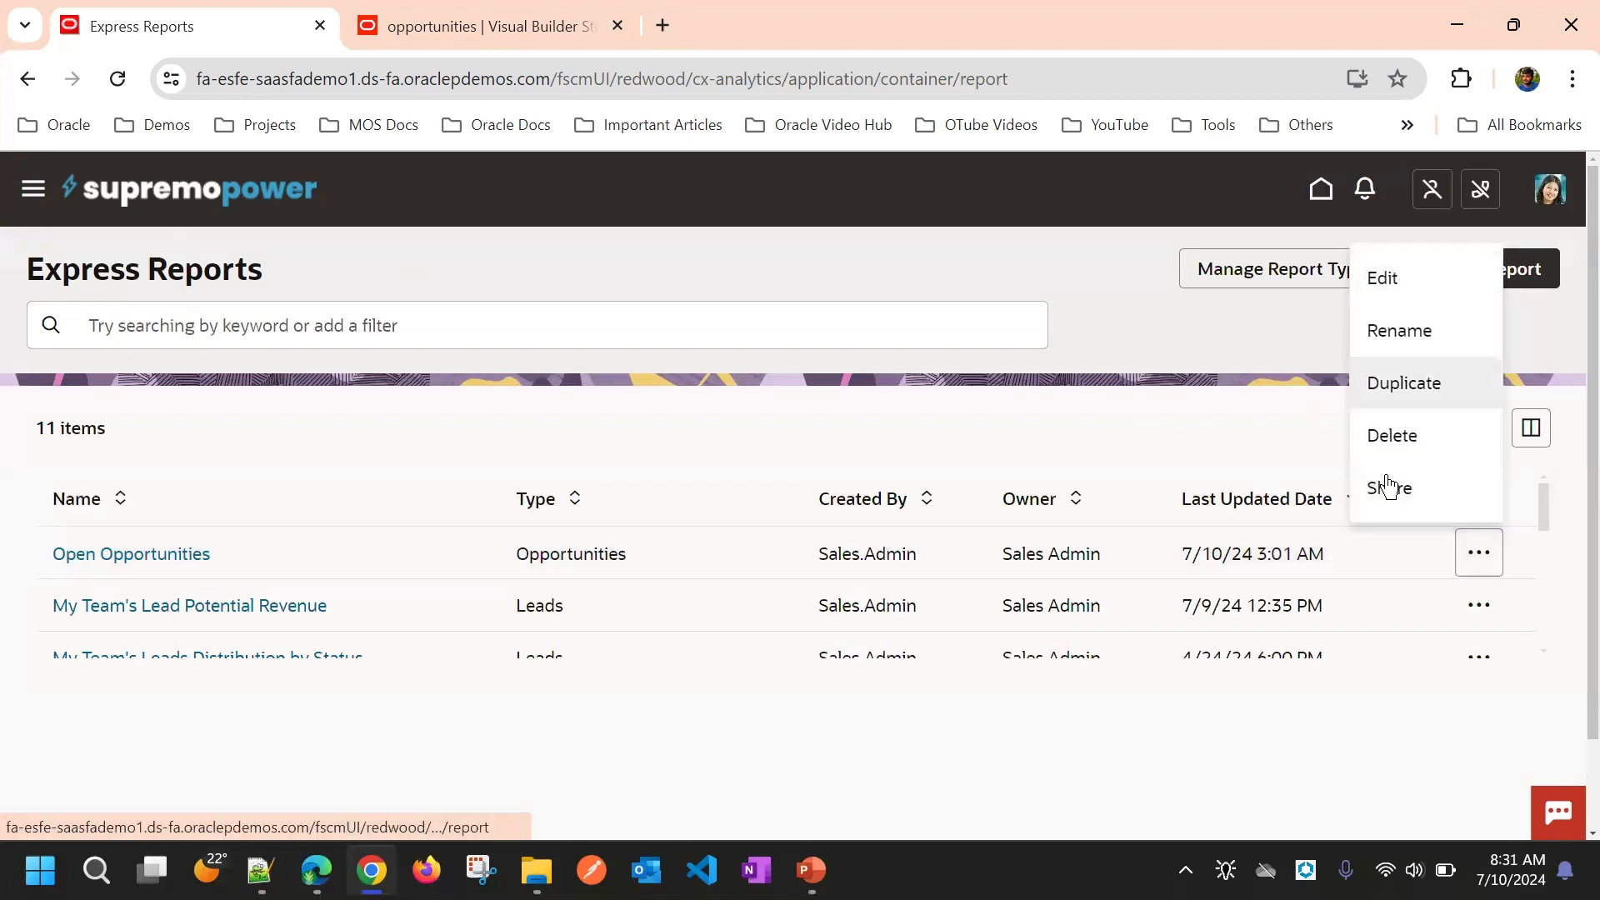
{"action": "left_click", "coordinate": [1403, 498]}
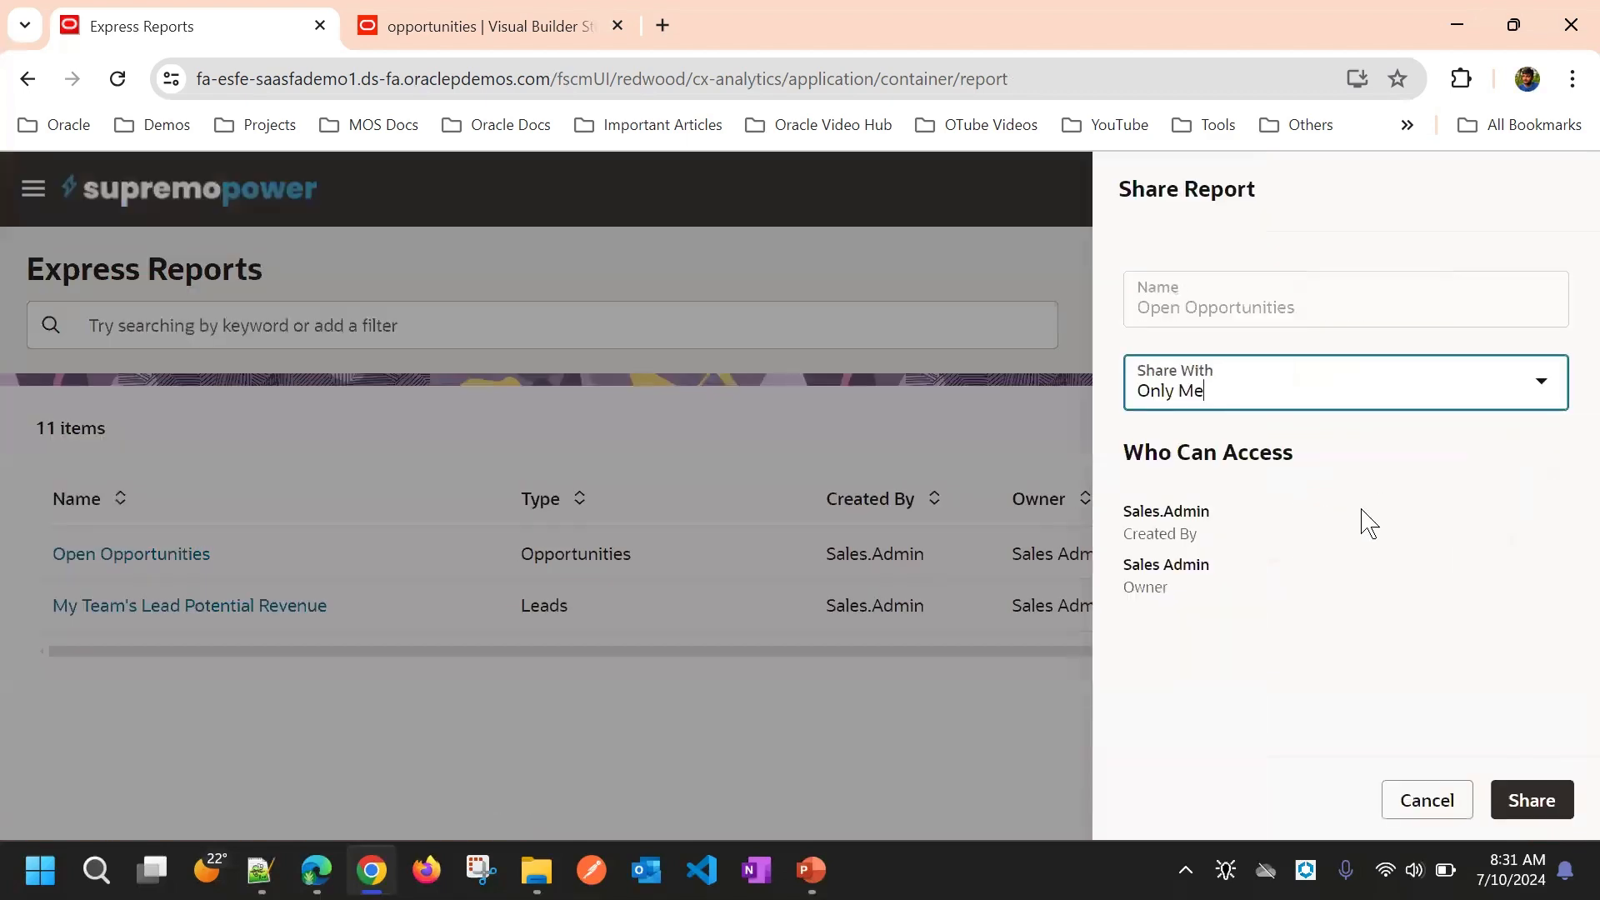
{"action": "left_click", "coordinate": [1278, 378]}
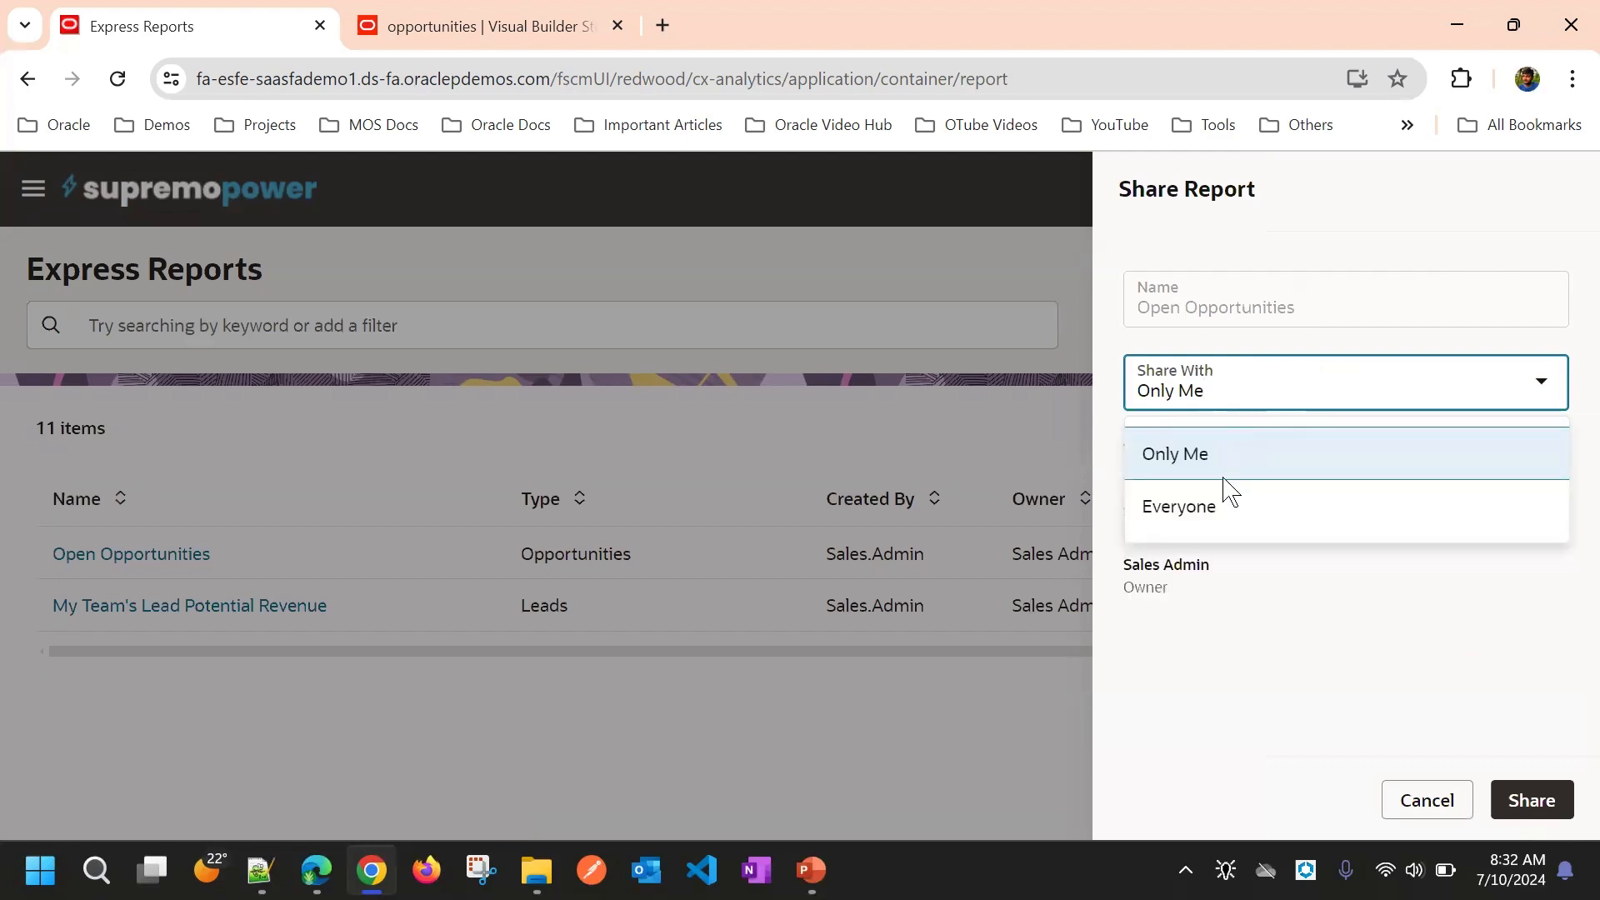
{"action": "left_click", "coordinate": [1226, 506]}
{"action": "left_click", "coordinate": [1230, 456]}
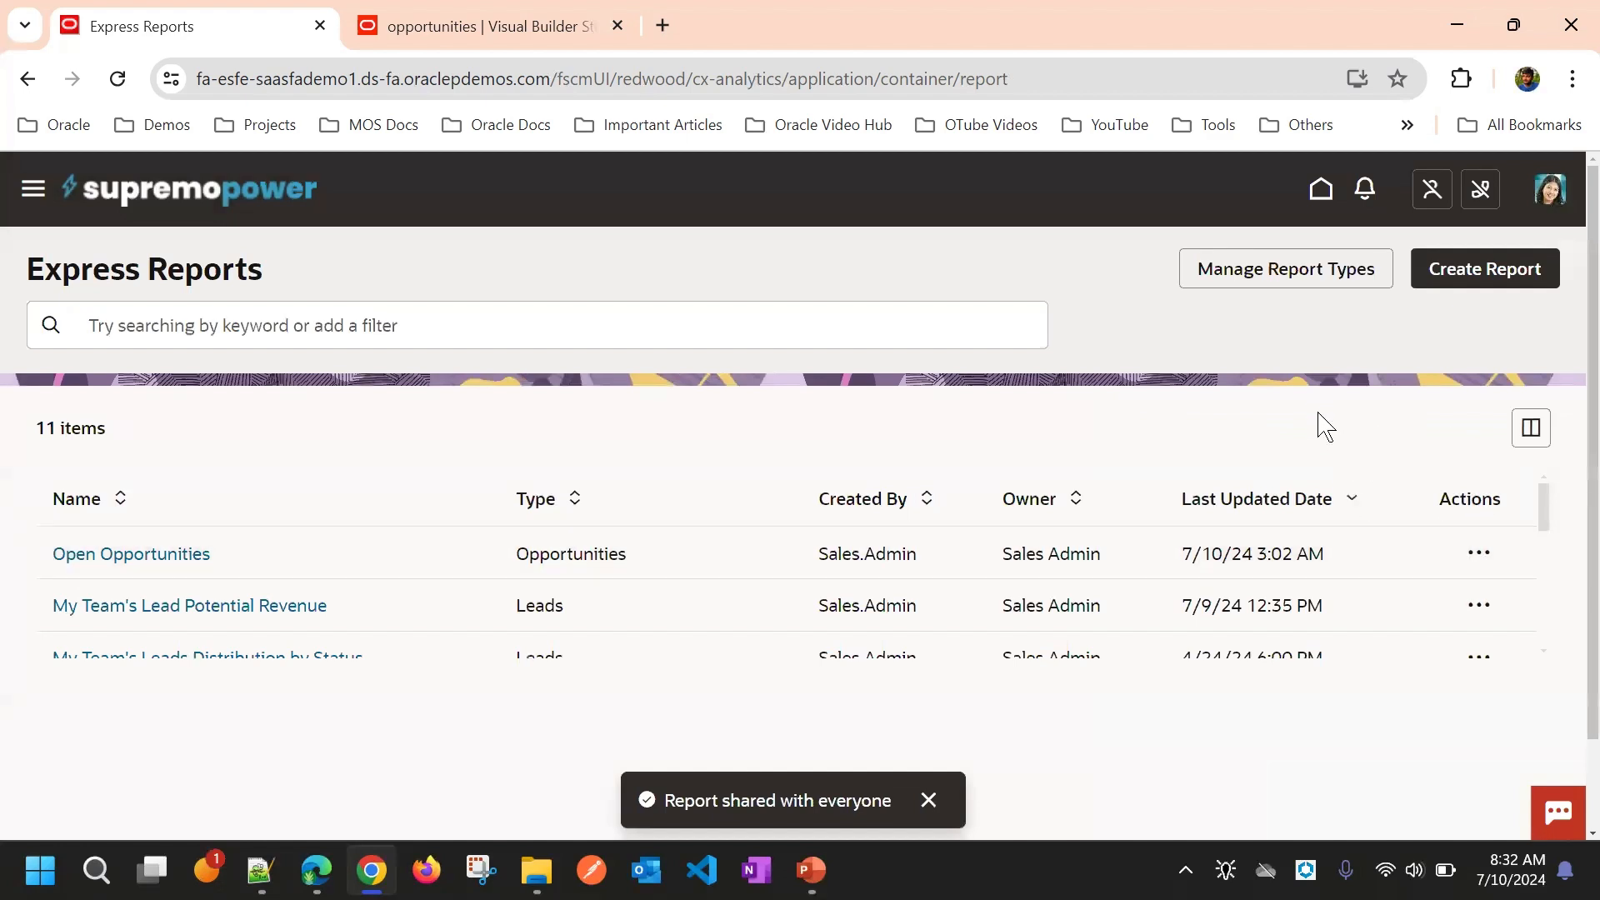
{"action": "left_click", "coordinate": [1473, 553]}
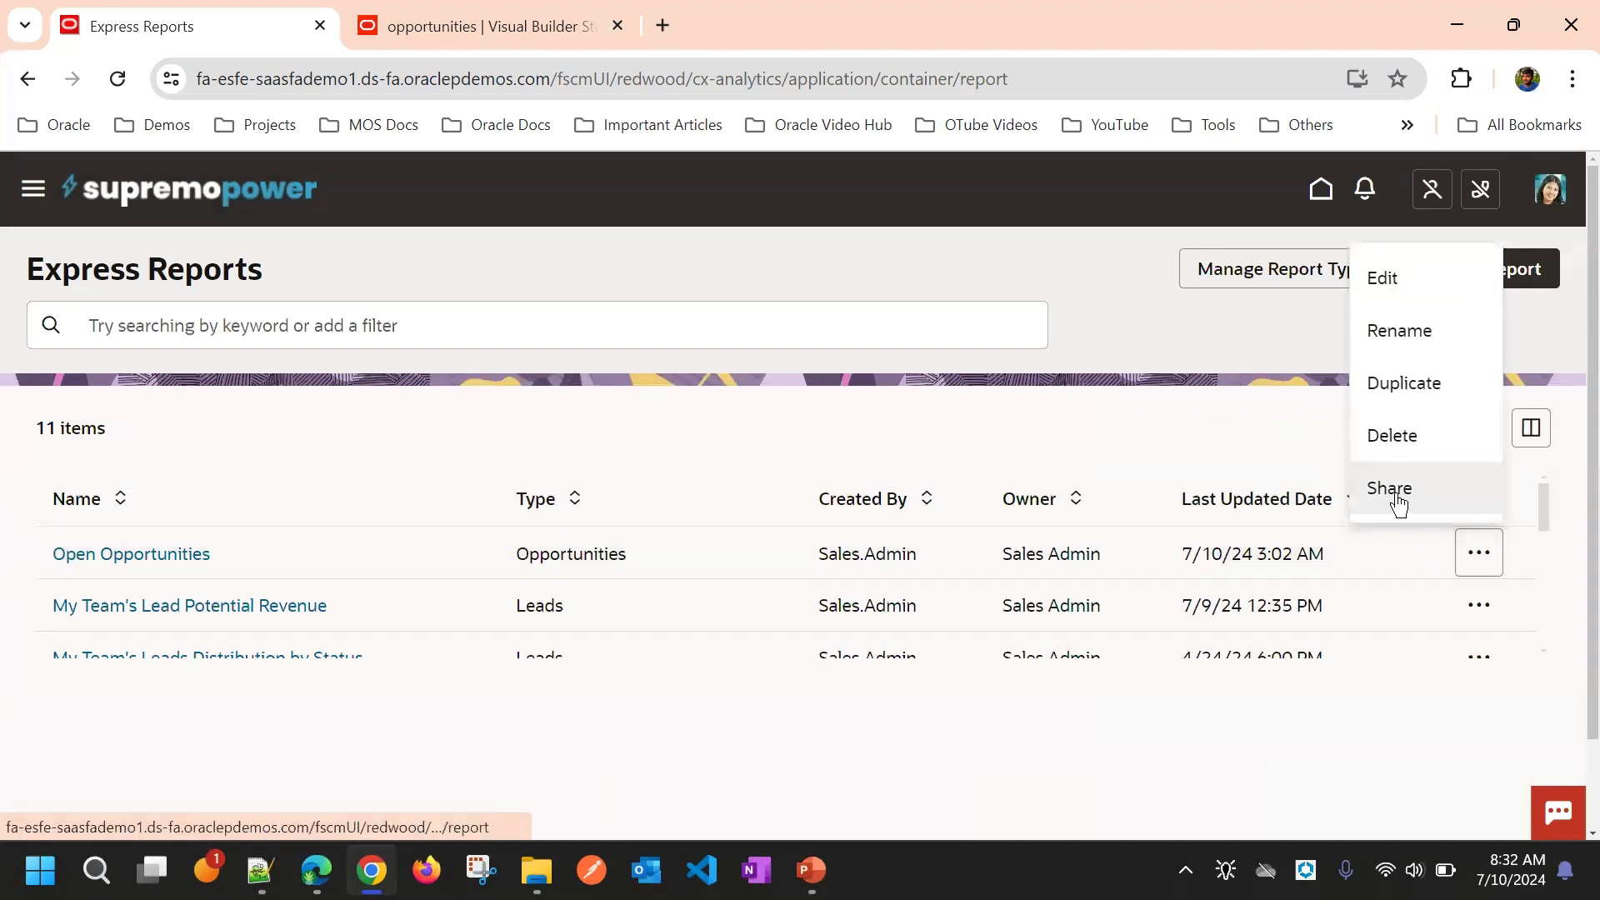
{"action": "left_click", "coordinate": [1398, 498]}
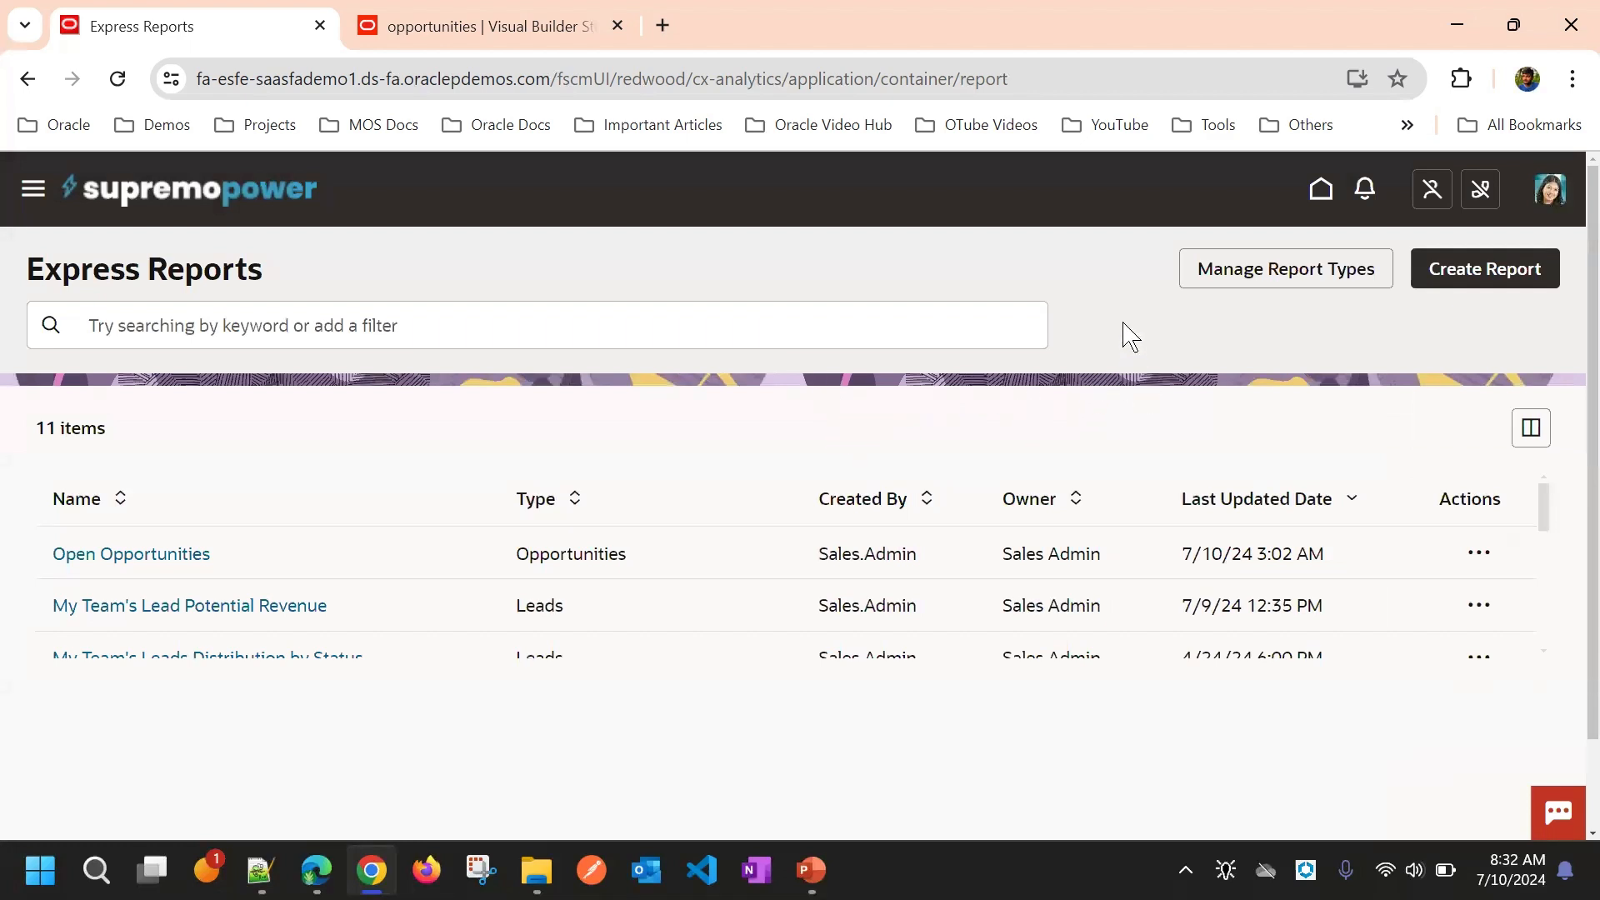
Step: Start a new report type based on the Custom:Claims Management data set
{"action": "left_click", "coordinate": [1281, 270]}
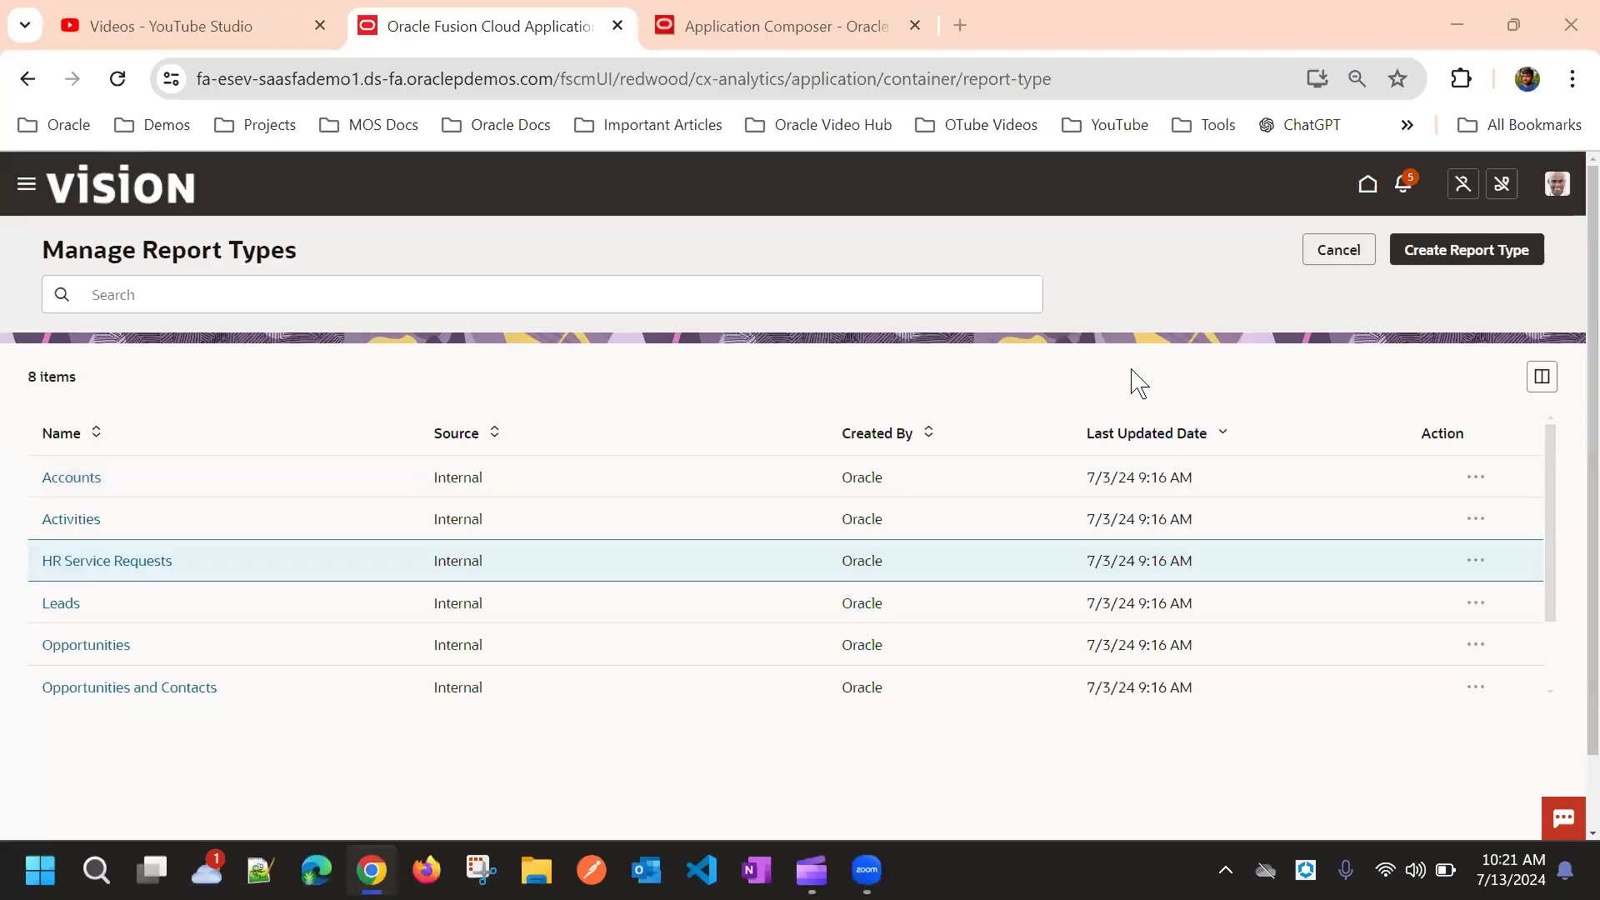
{"action": "left_click", "coordinate": [1450, 264]}
{"action": "left_click", "coordinate": [1350, 268]}
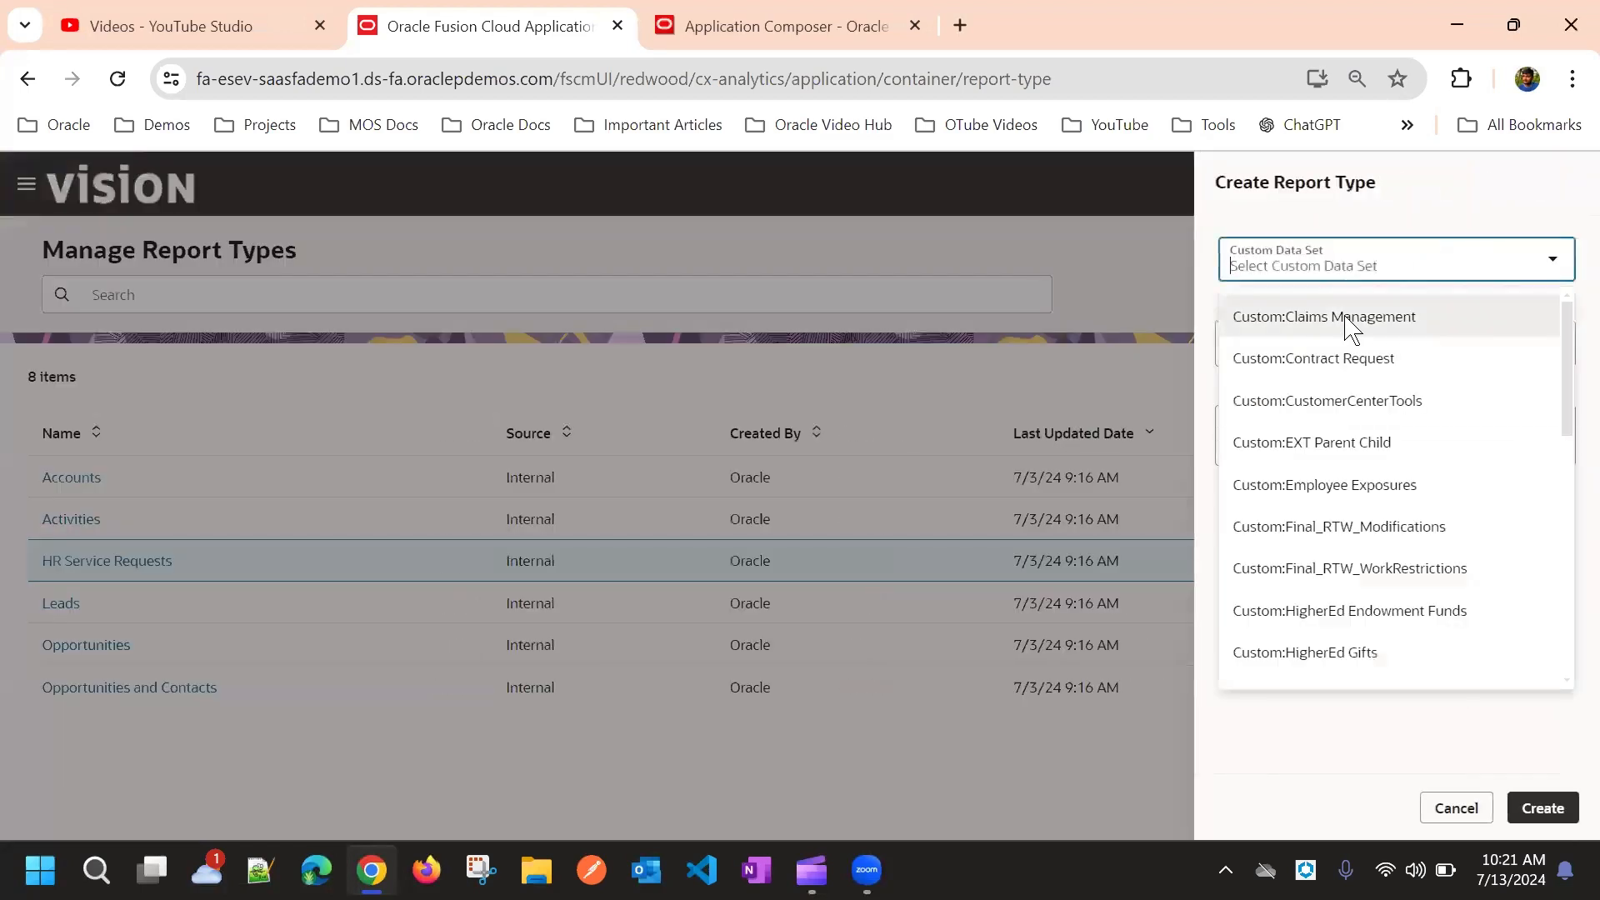
{"action": "left_click", "coordinate": [1336, 311]}
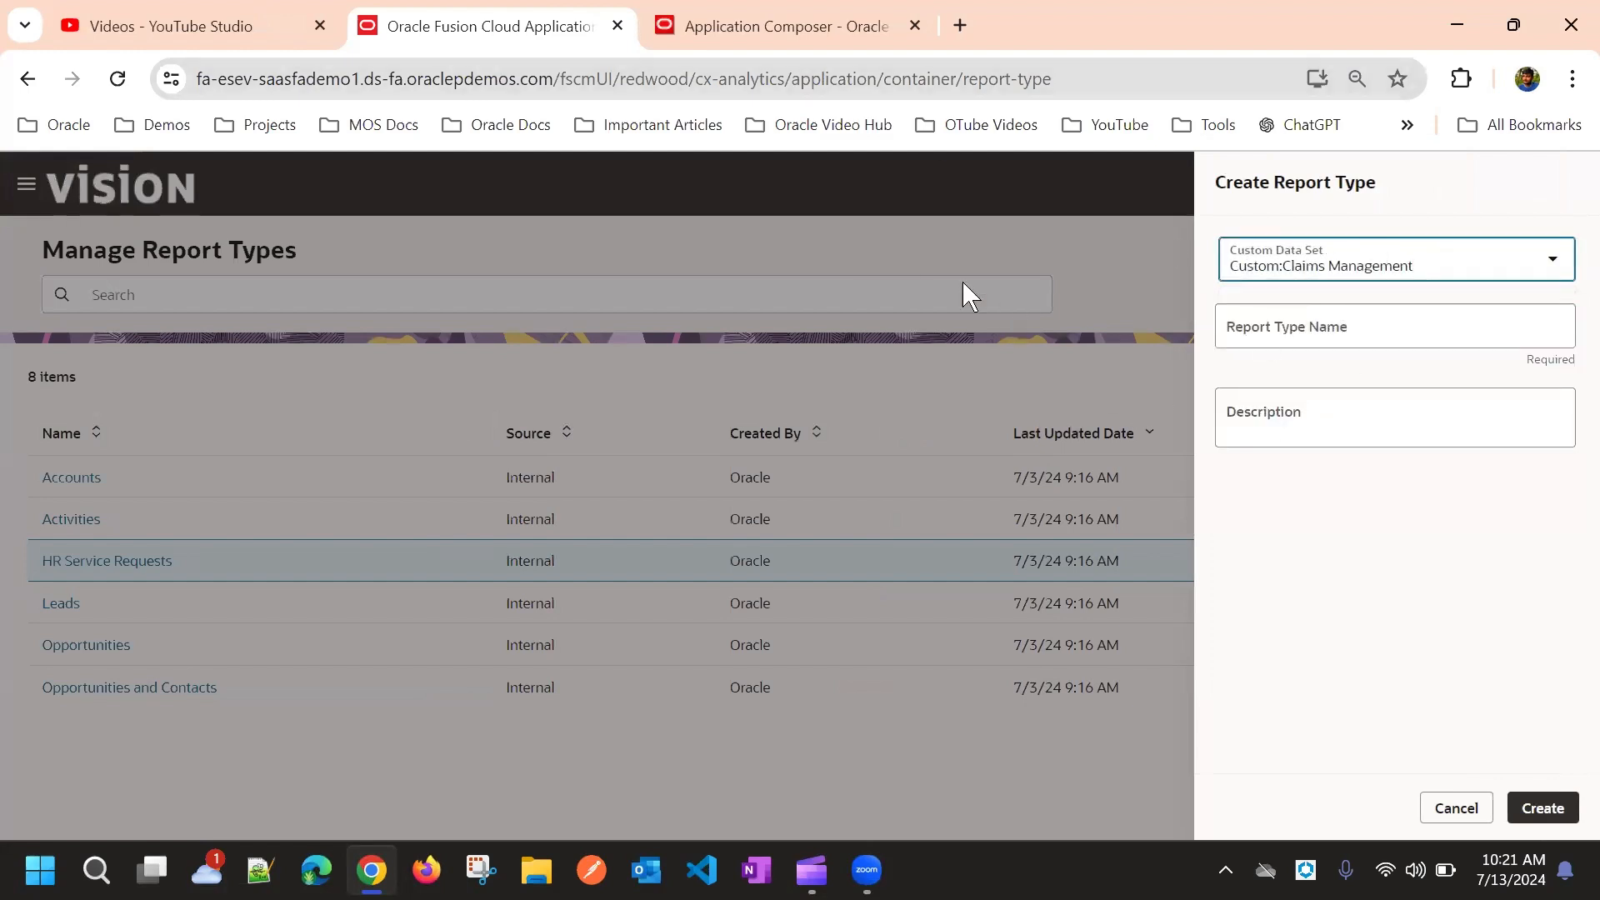
Step: Look at the Application Composer overview, return to the new report type and create it with the name Claims
{"action": "left_click", "coordinate": [841, 21]}
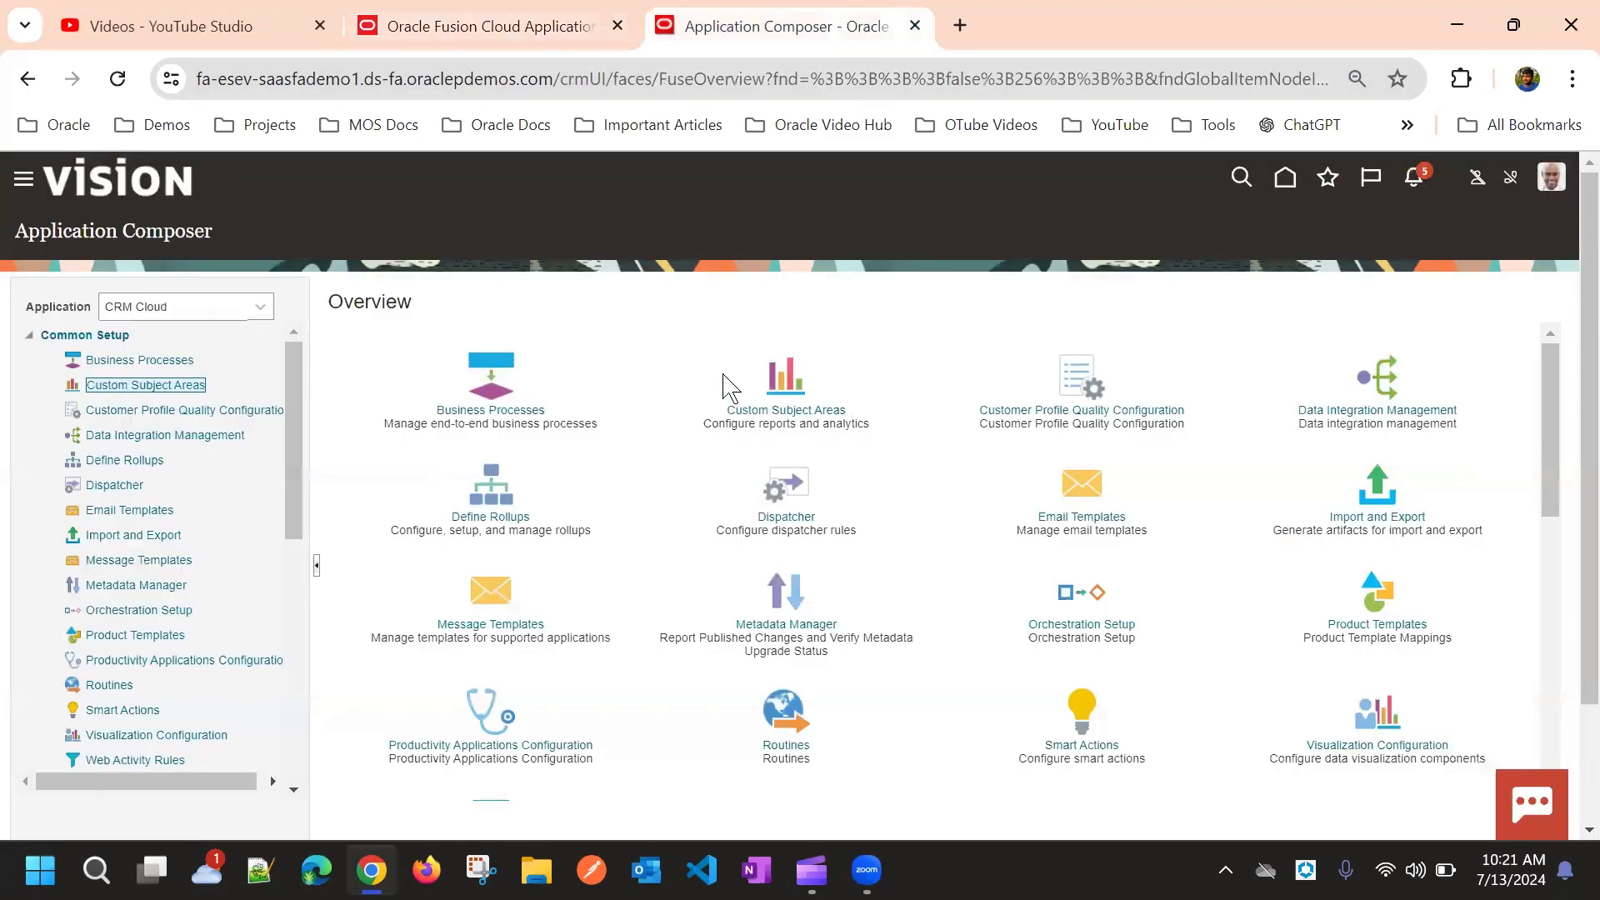
{"action": "left_click", "coordinate": [554, 25]}
{"action": "left_click", "coordinate": [1270, 333]}
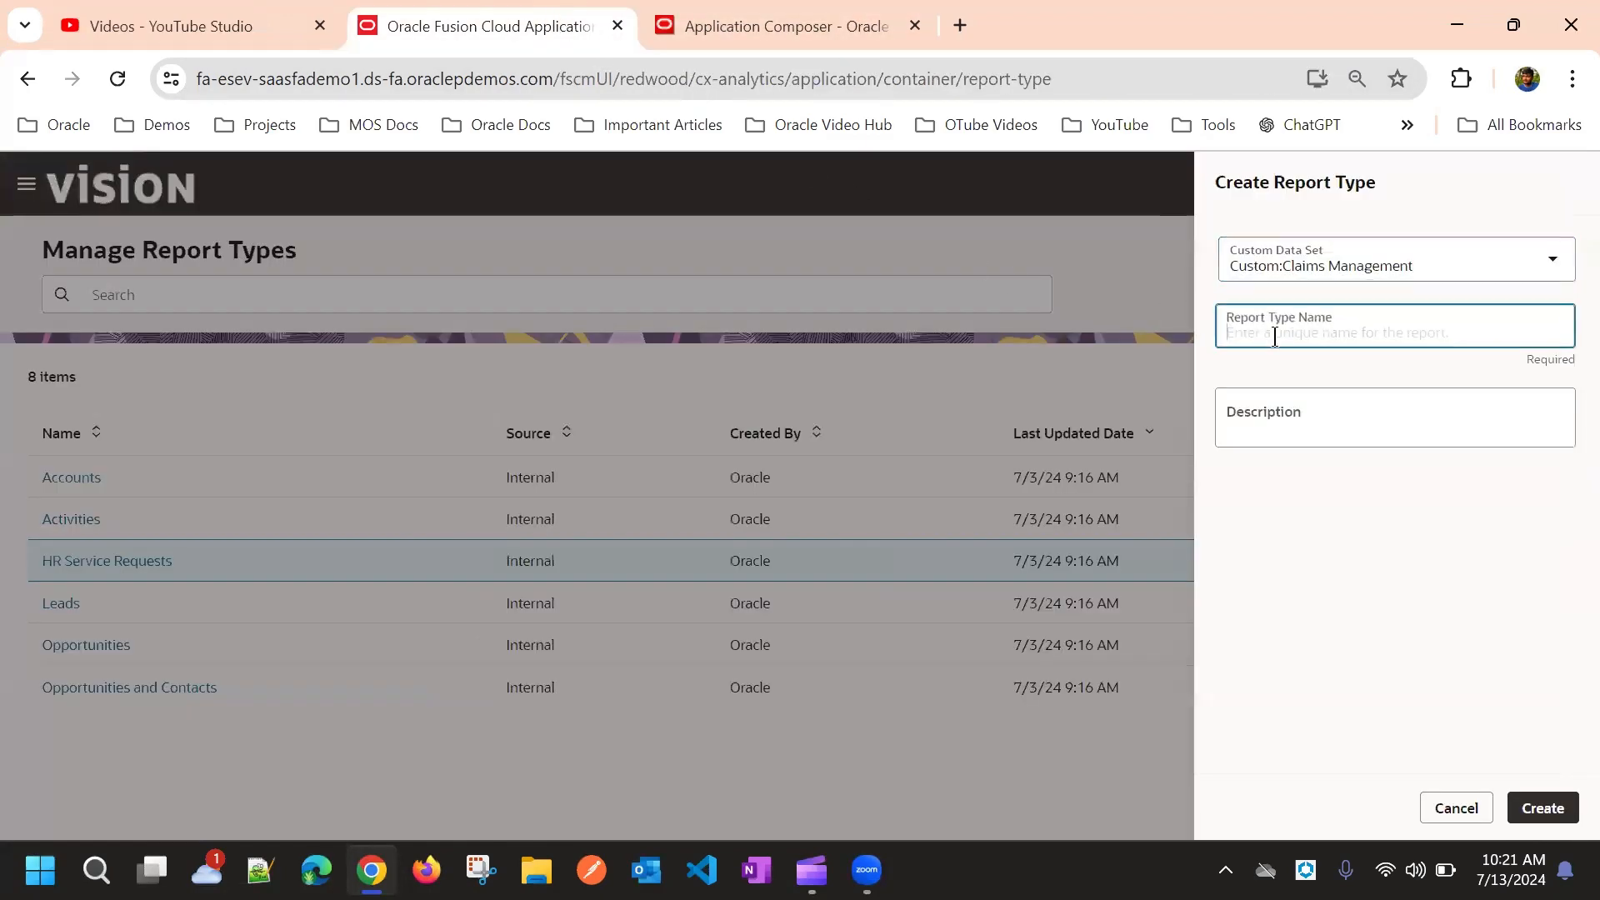
{"action": "left_click", "coordinate": [1378, 396]}
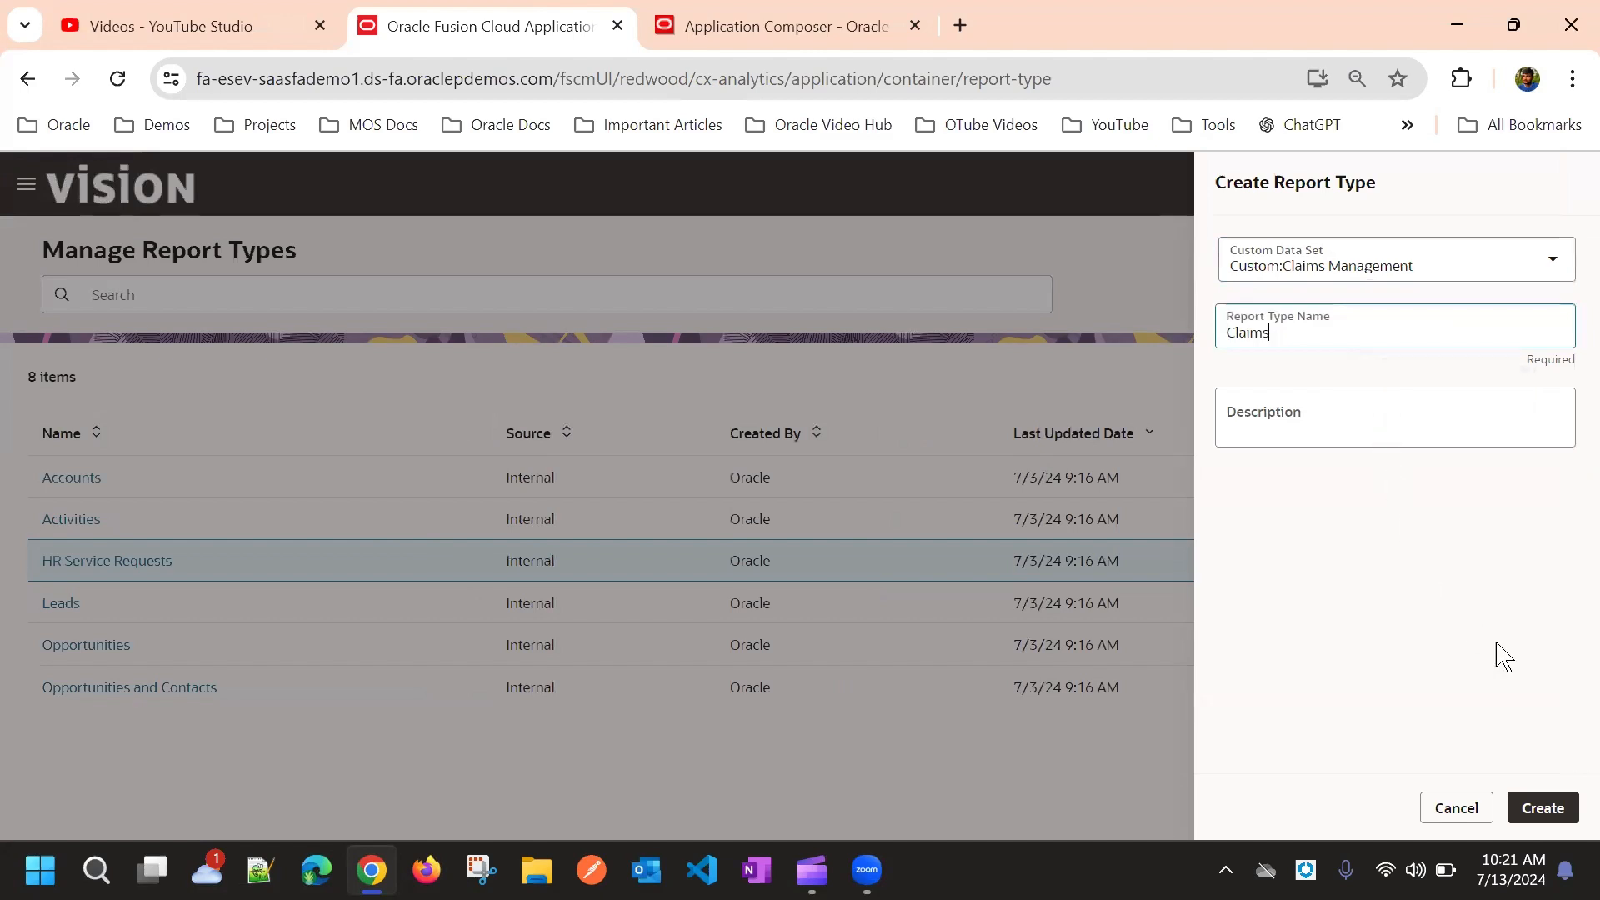
{"action": "left_click", "coordinate": [1548, 808]}
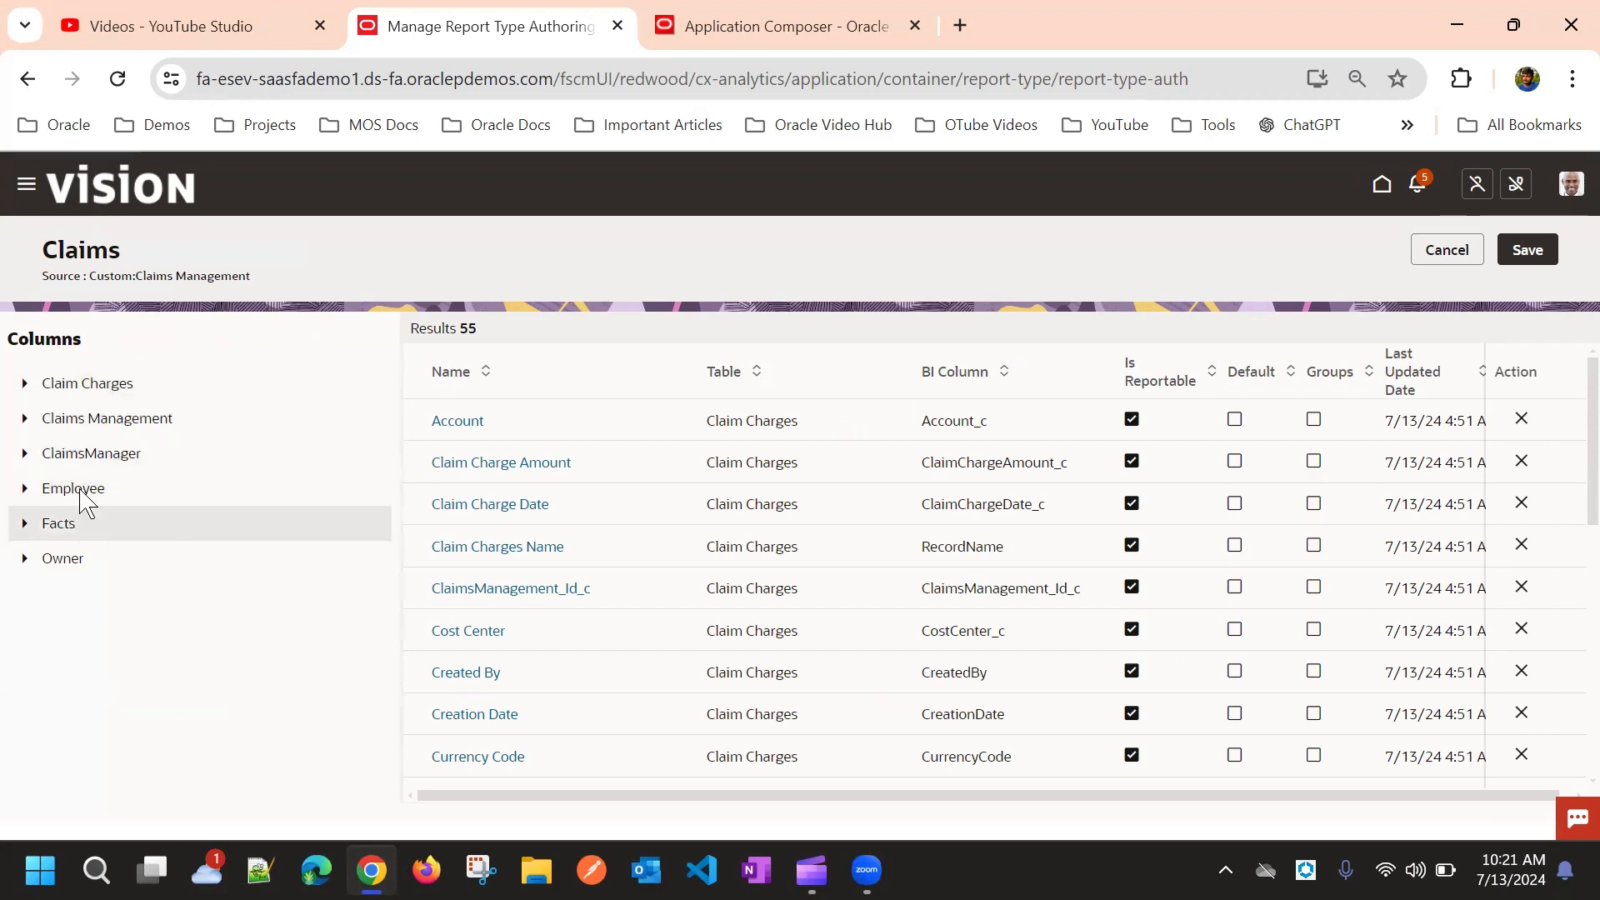
Step: Expand the Claim Charges columns and mark Account and Claim Charge Amount as default columns of the Claims report type
{"action": "left_click", "coordinate": [28, 385]}
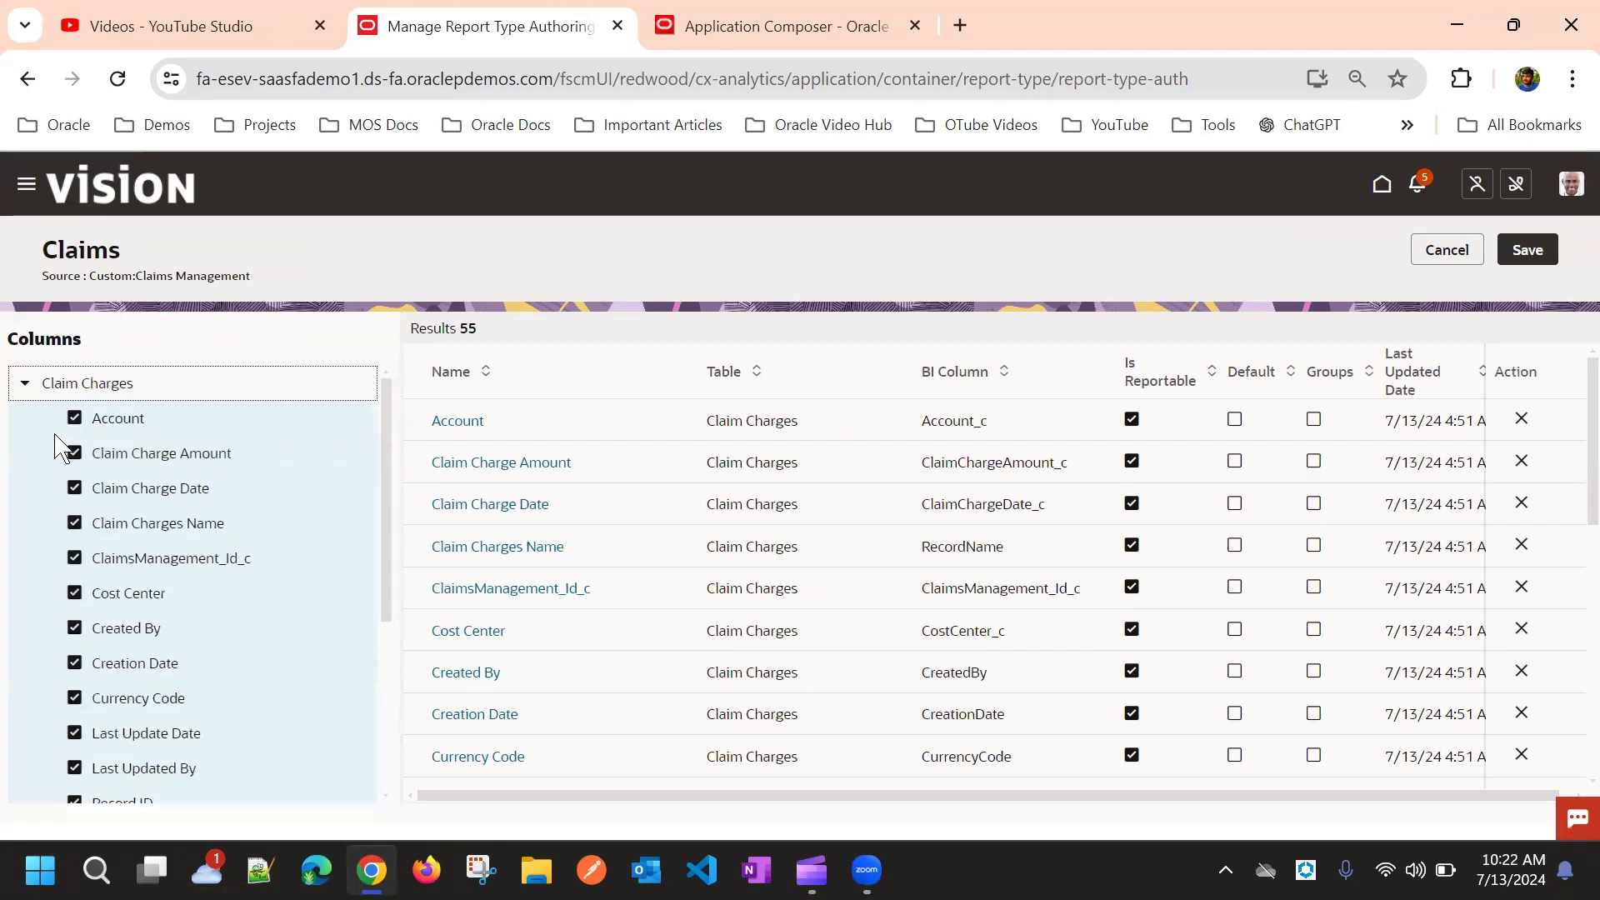
{"action": "scroll", "coordinate": [499, 533], "scroll_direction": "down", "scroll_amount": 3}
{"action": "scroll", "coordinate": [516, 510], "scroll_direction": "up", "scroll_amount": 3}
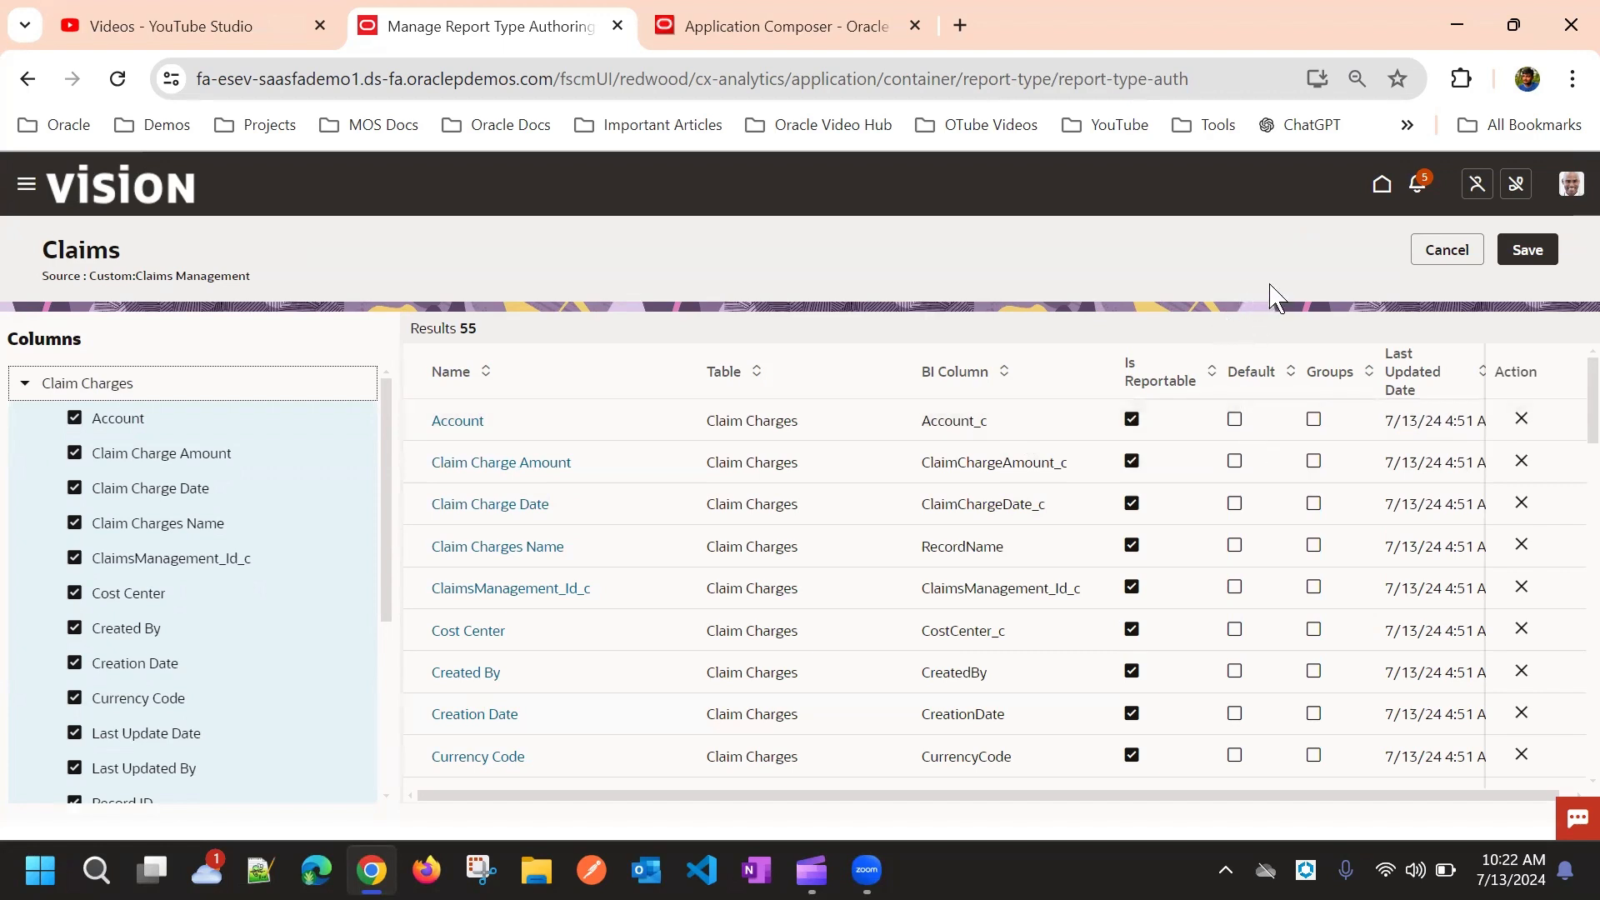
{"action": "left_click", "coordinate": [1235, 420]}
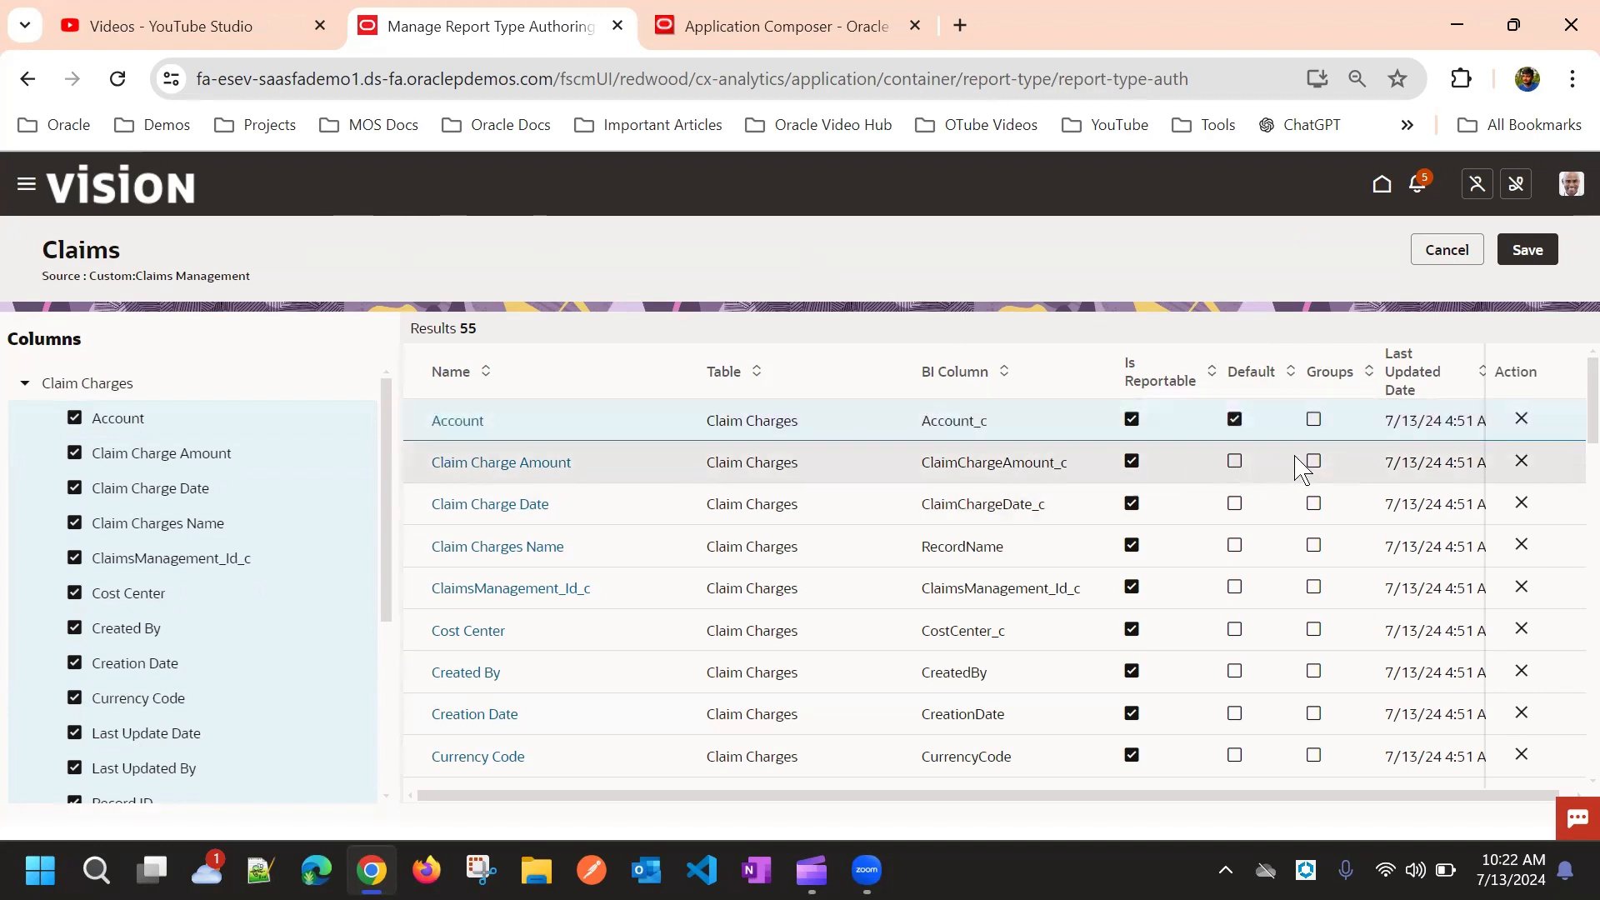
{"action": "left_click", "coordinate": [1234, 461]}
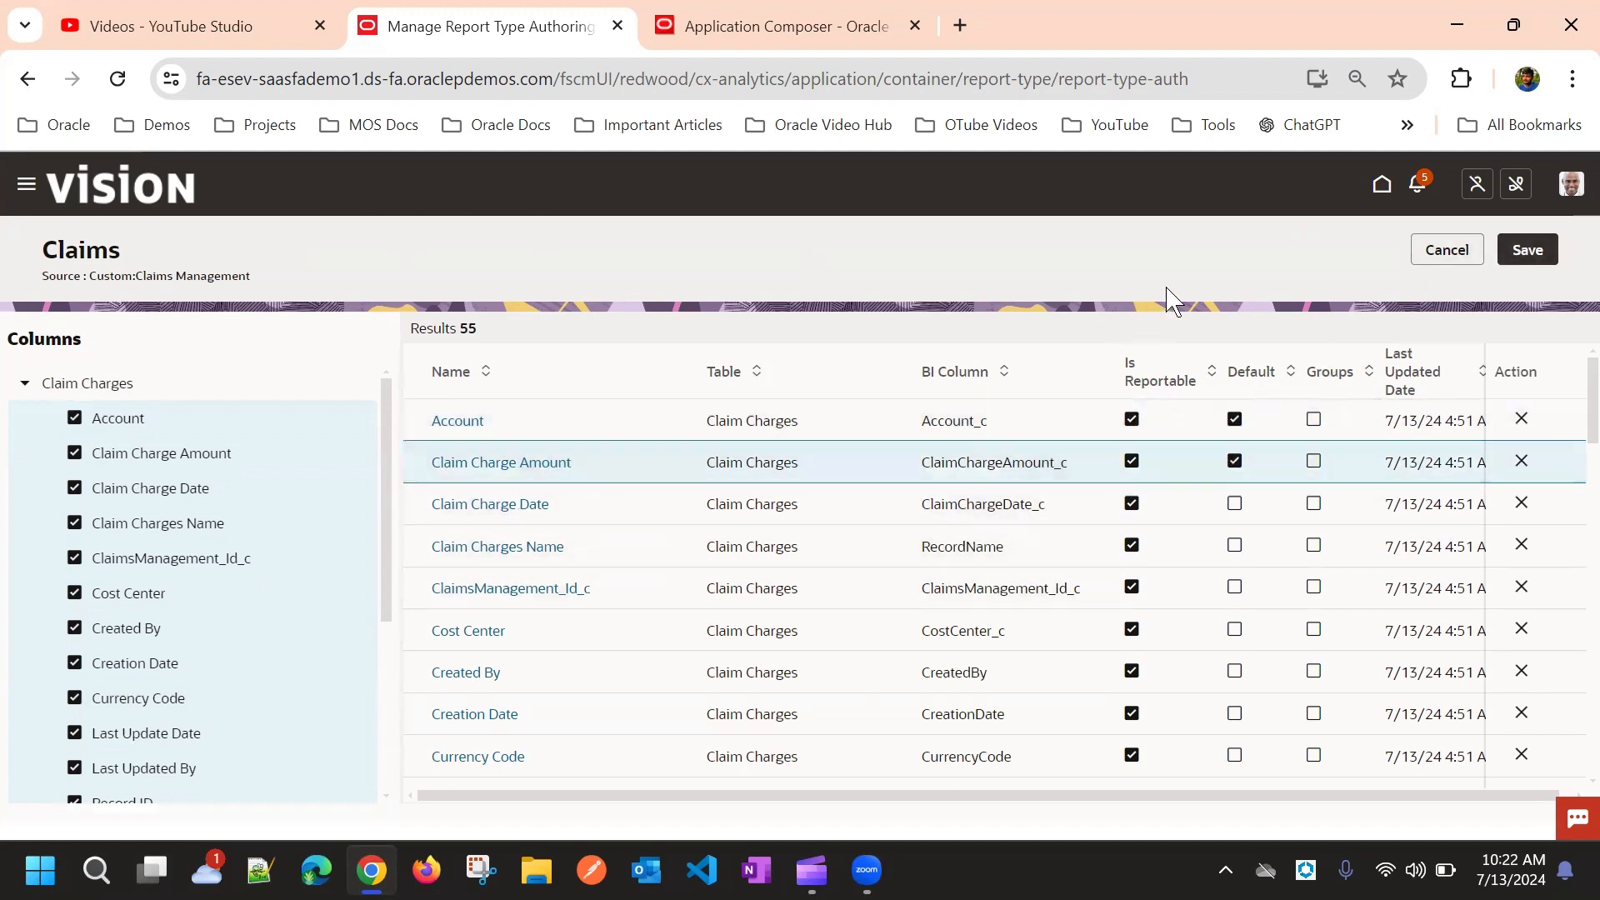
{"action": "scroll", "coordinate": [664, 498], "scroll_direction": "down", "scroll_amount": 1}
{"action": "scroll", "coordinate": [666, 500], "scroll_direction": "up", "scroll_amount": 1}
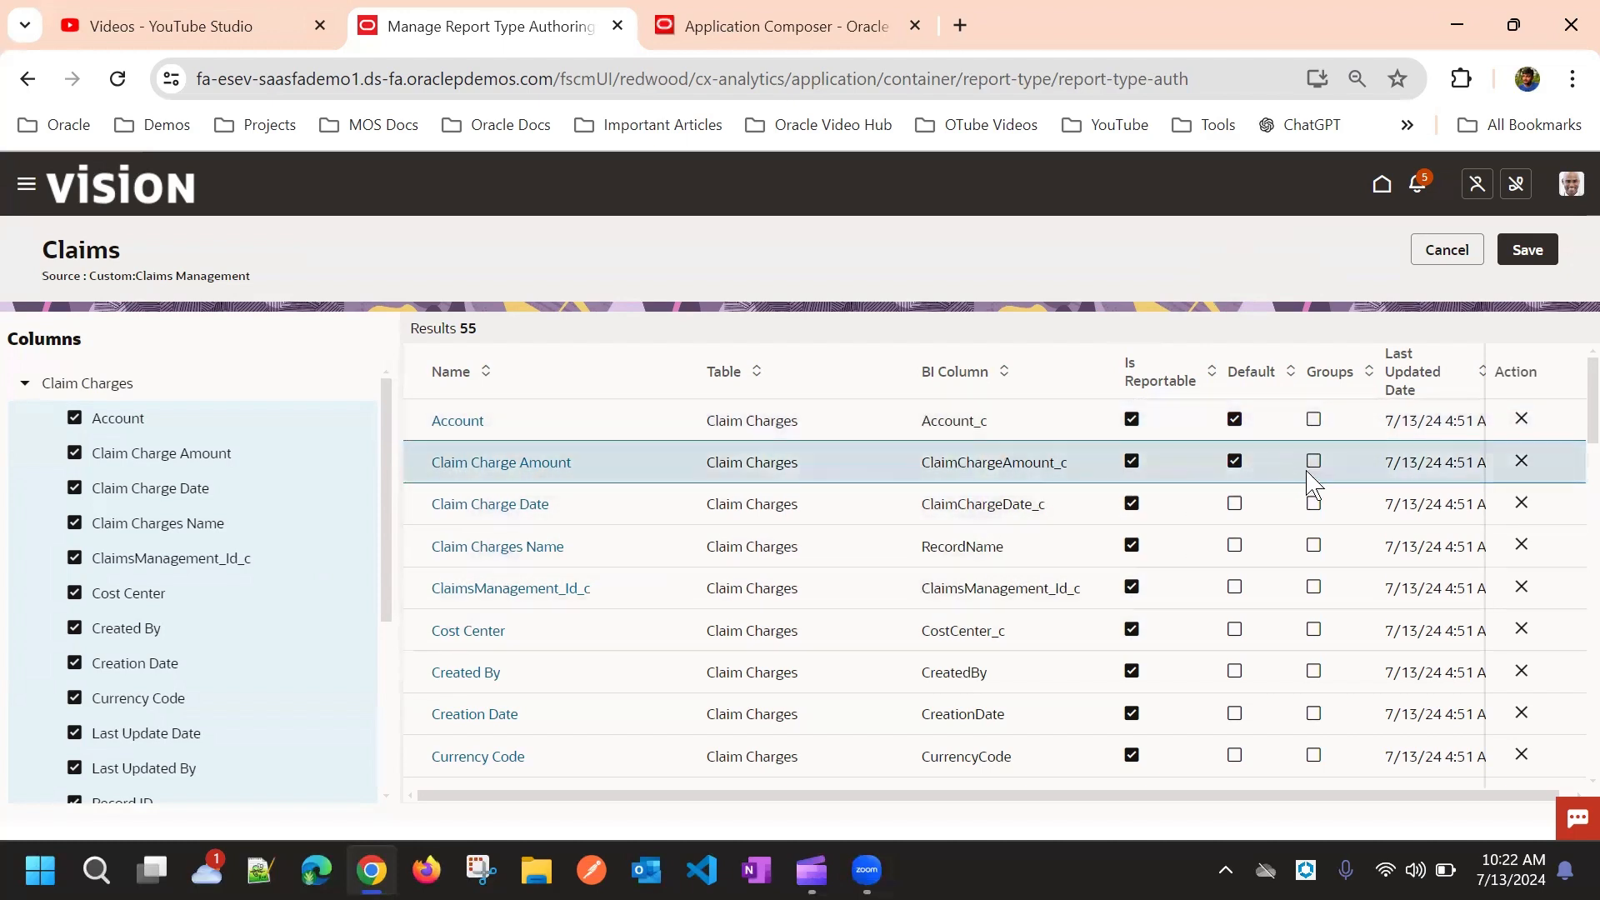
Step: Examine the remaining columns of the Claims report type and the contents of the Facts and Employee groups
{"action": "scroll", "coordinate": [815, 435], "scroll_direction": "down", "scroll_amount": 10}
{"action": "scroll", "coordinate": [918, 490], "scroll_direction": "up", "scroll_amount": 6}
{"action": "scroll", "coordinate": [958, 497], "scroll_direction": "down", "scroll_amount": 8}
{"action": "scroll", "coordinate": [312, 610], "scroll_direction": "down", "scroll_amount": 2}
{"action": "scroll", "coordinate": [313, 610], "scroll_direction": "down", "scroll_amount": 3}
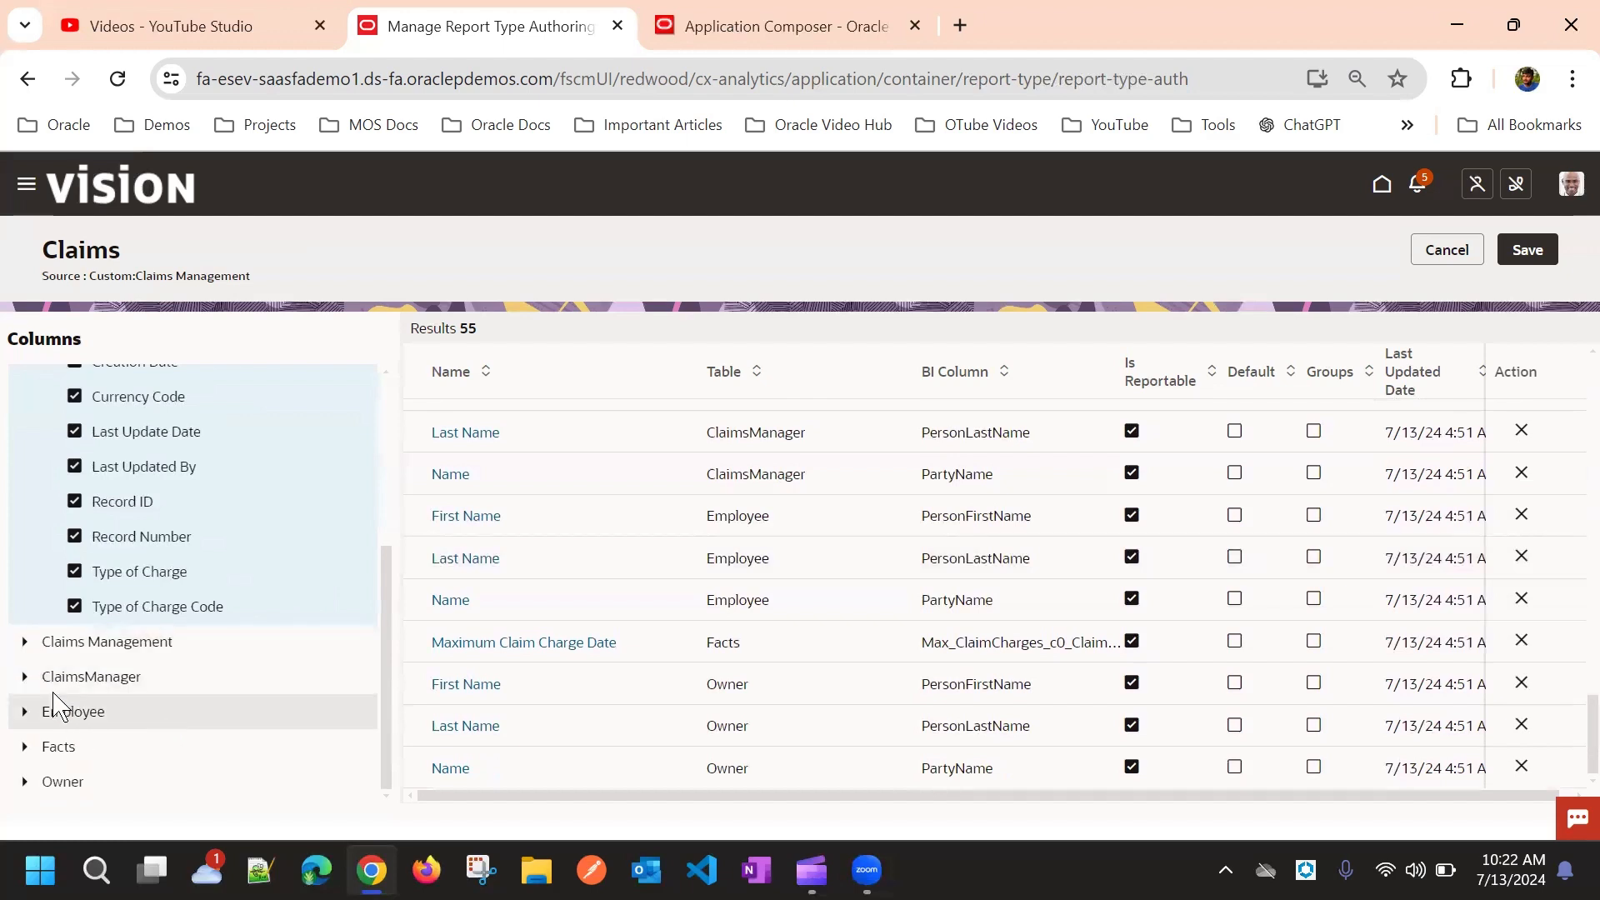
{"action": "left_click", "coordinate": [24, 748]}
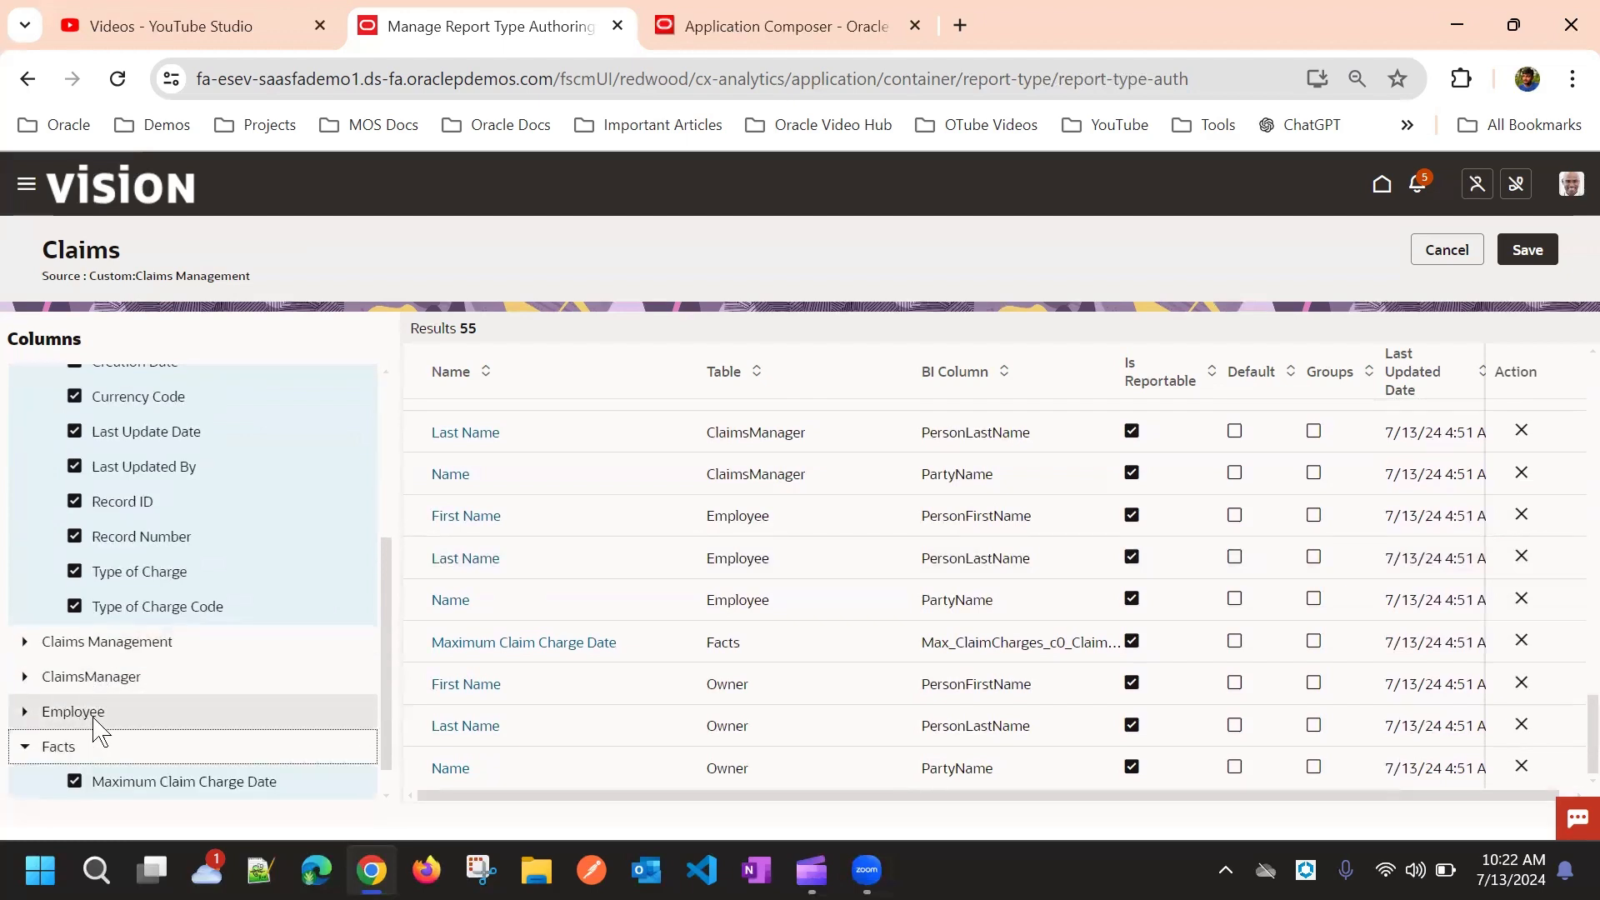
{"action": "left_click", "coordinate": [25, 712]}
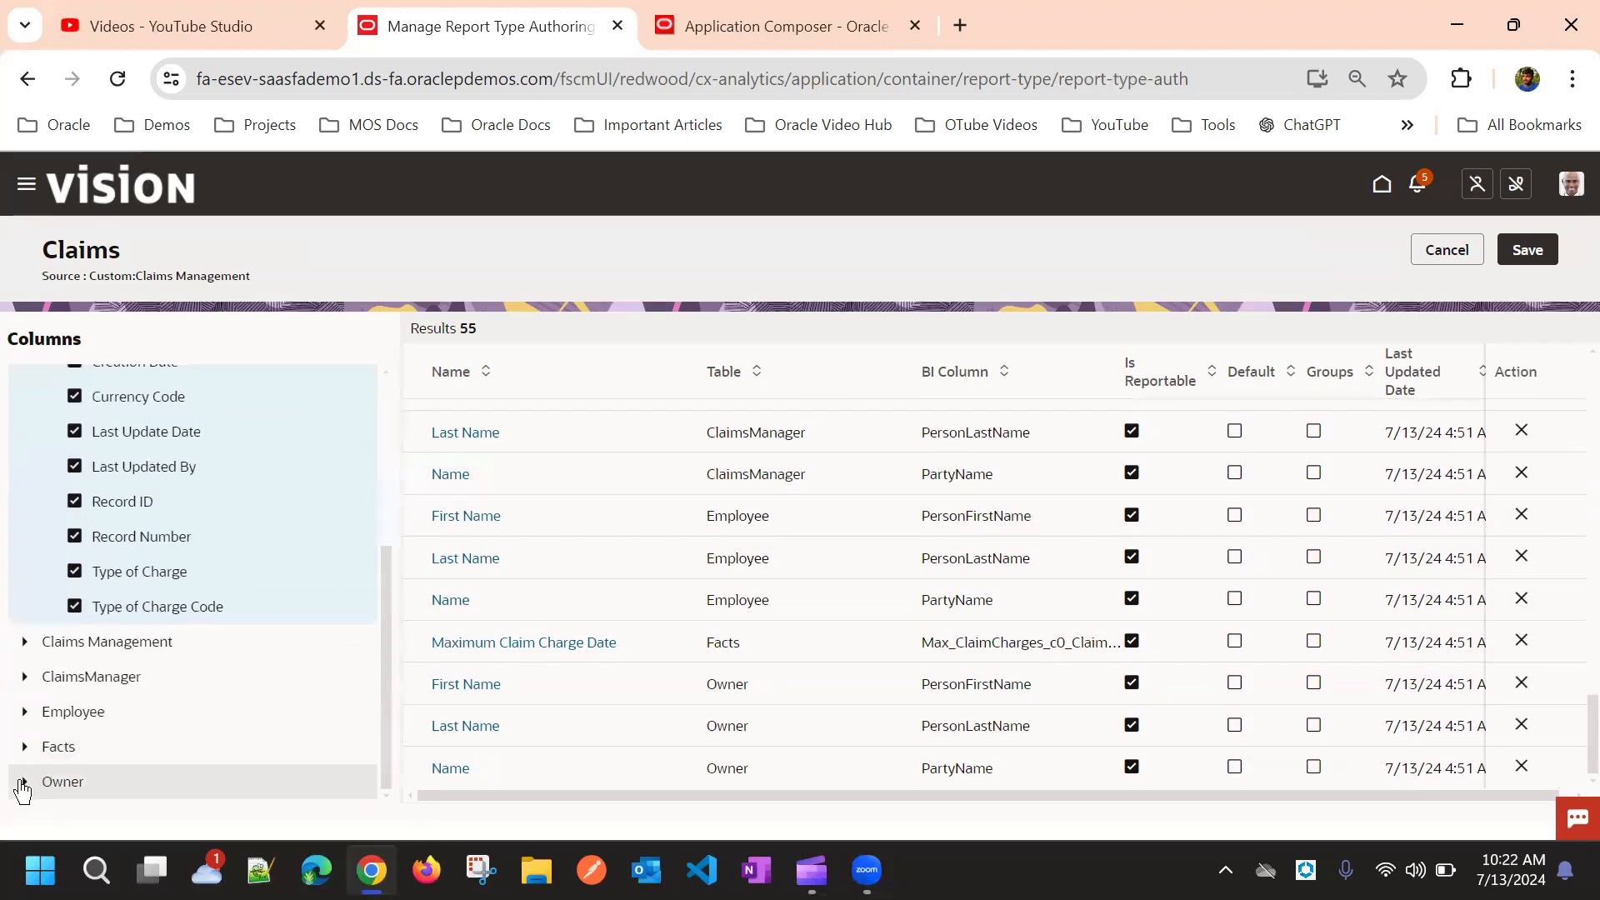
{"action": "scroll", "coordinate": [709, 496], "scroll_direction": "up", "scroll_amount": 5}
Step: Save the Claims report type, view its available row actions and return to the Express Reports list
{"action": "left_click", "coordinate": [1528, 250]}
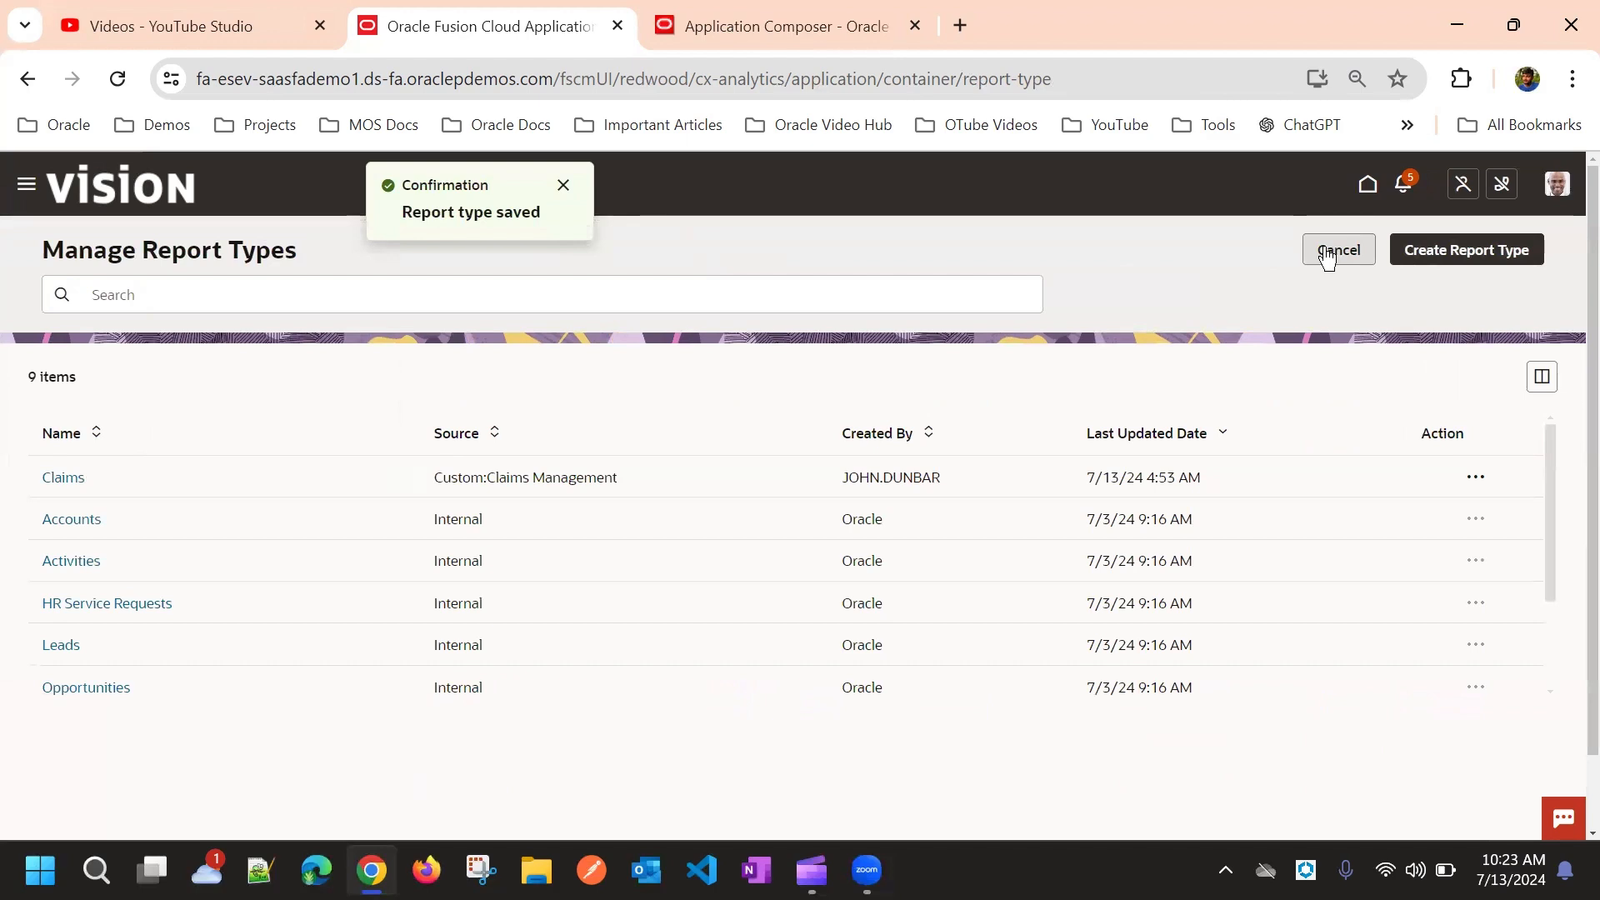
{"action": "left_click", "coordinate": [1475, 477]}
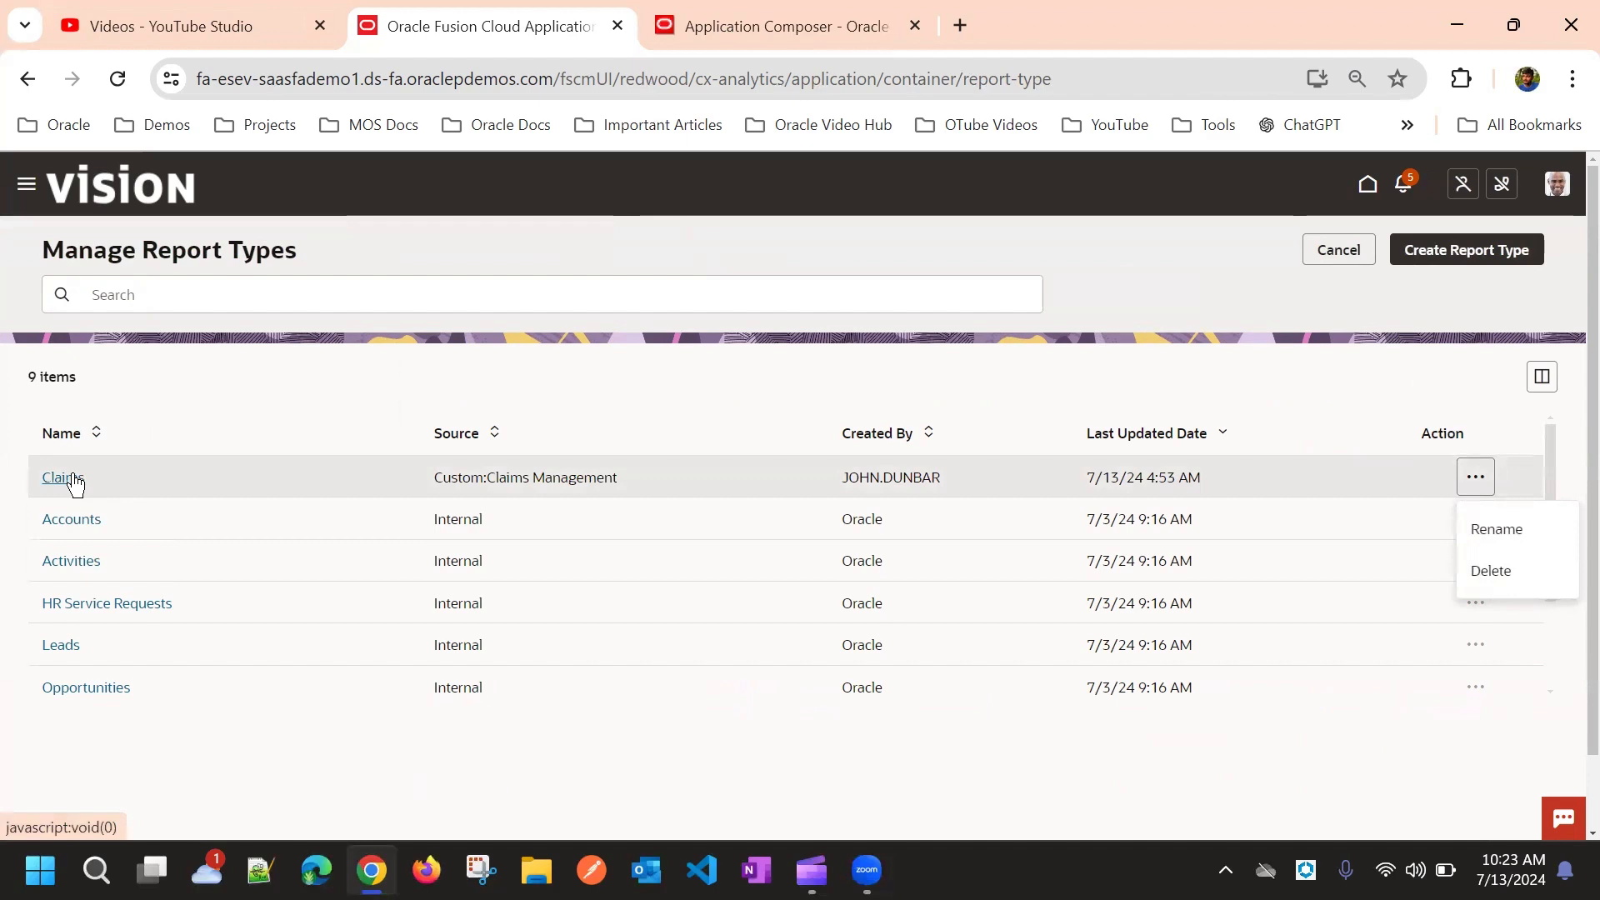
{"action": "left_click", "coordinate": [1336, 254]}
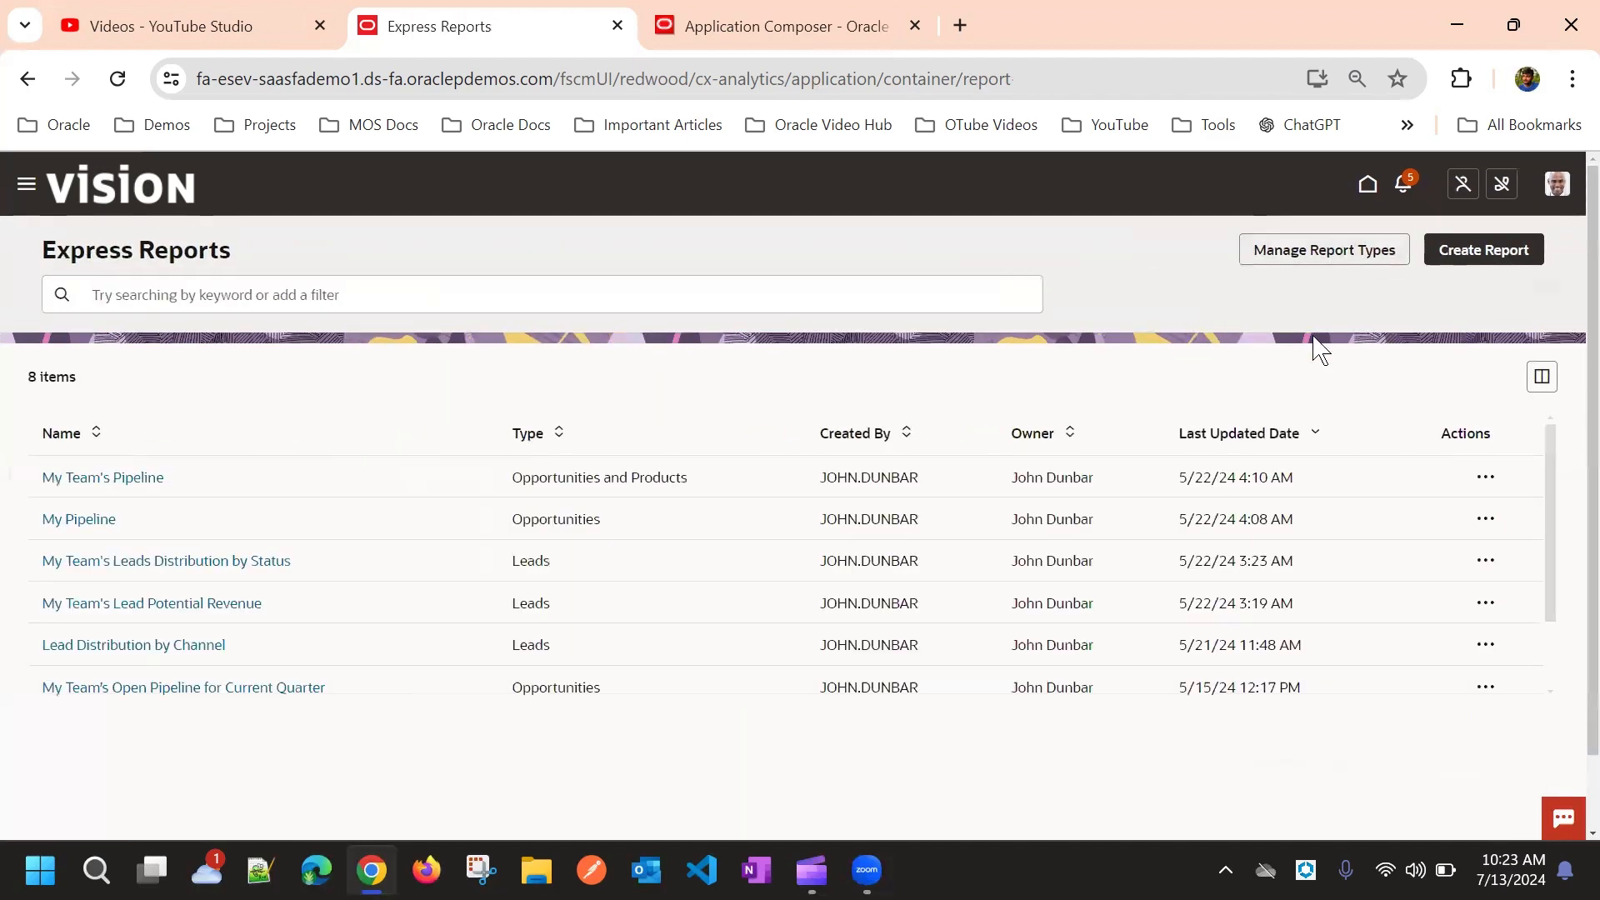
Step: Start a new report with Claims as its report type and cancel the creation
{"action": "left_click", "coordinate": [1481, 250]}
{"action": "left_click", "coordinate": [1362, 259]}
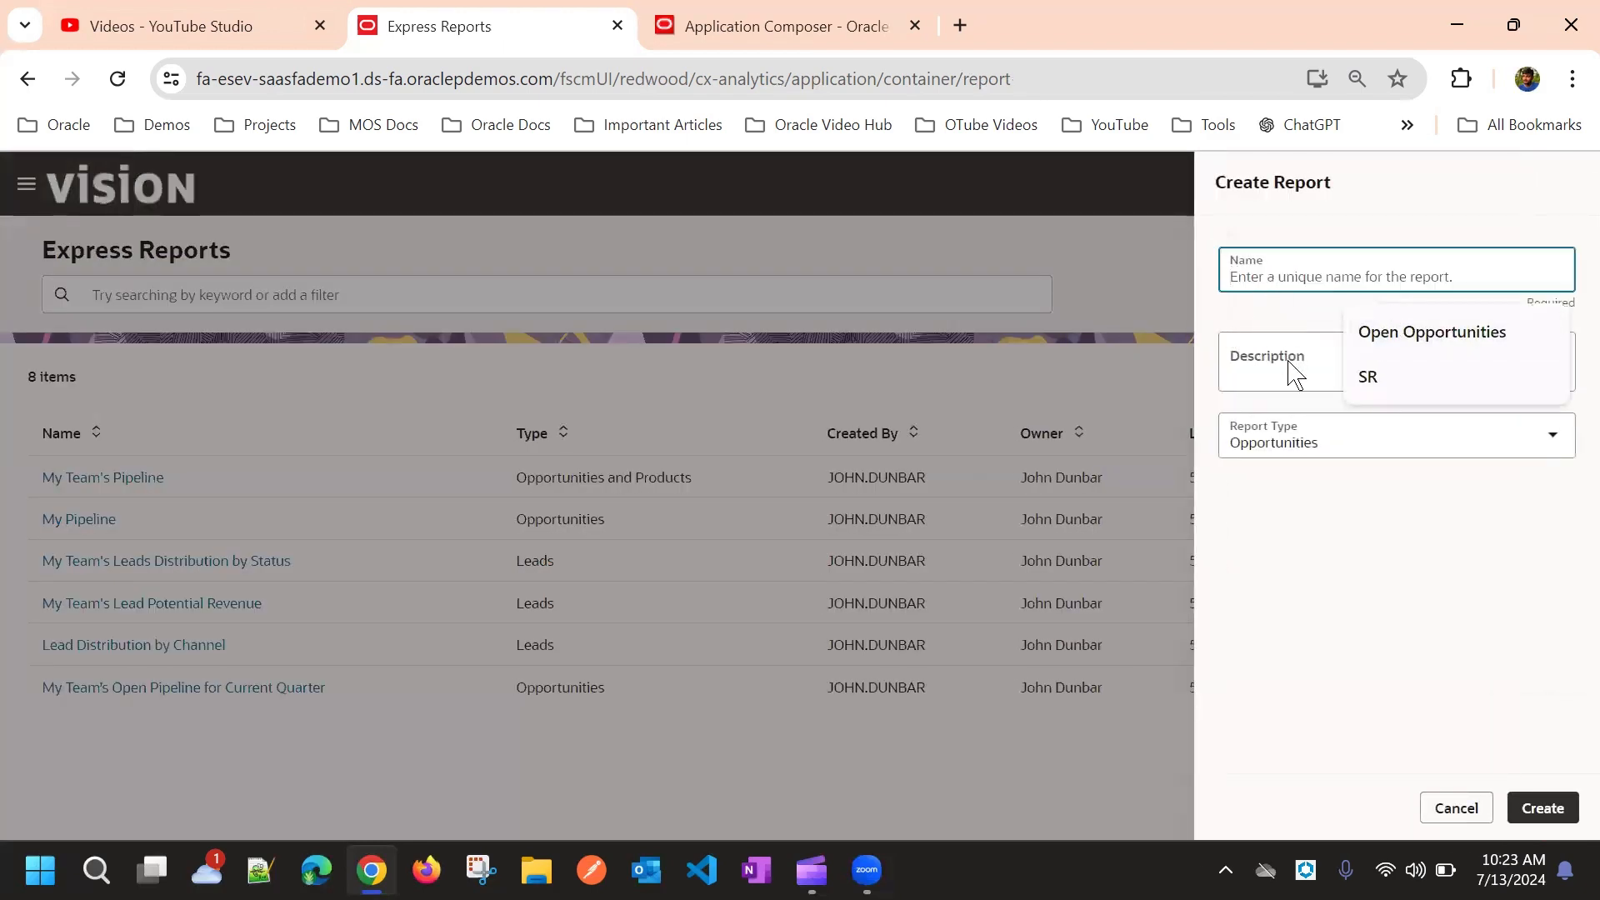
{"action": "left_click", "coordinate": [1321, 443]}
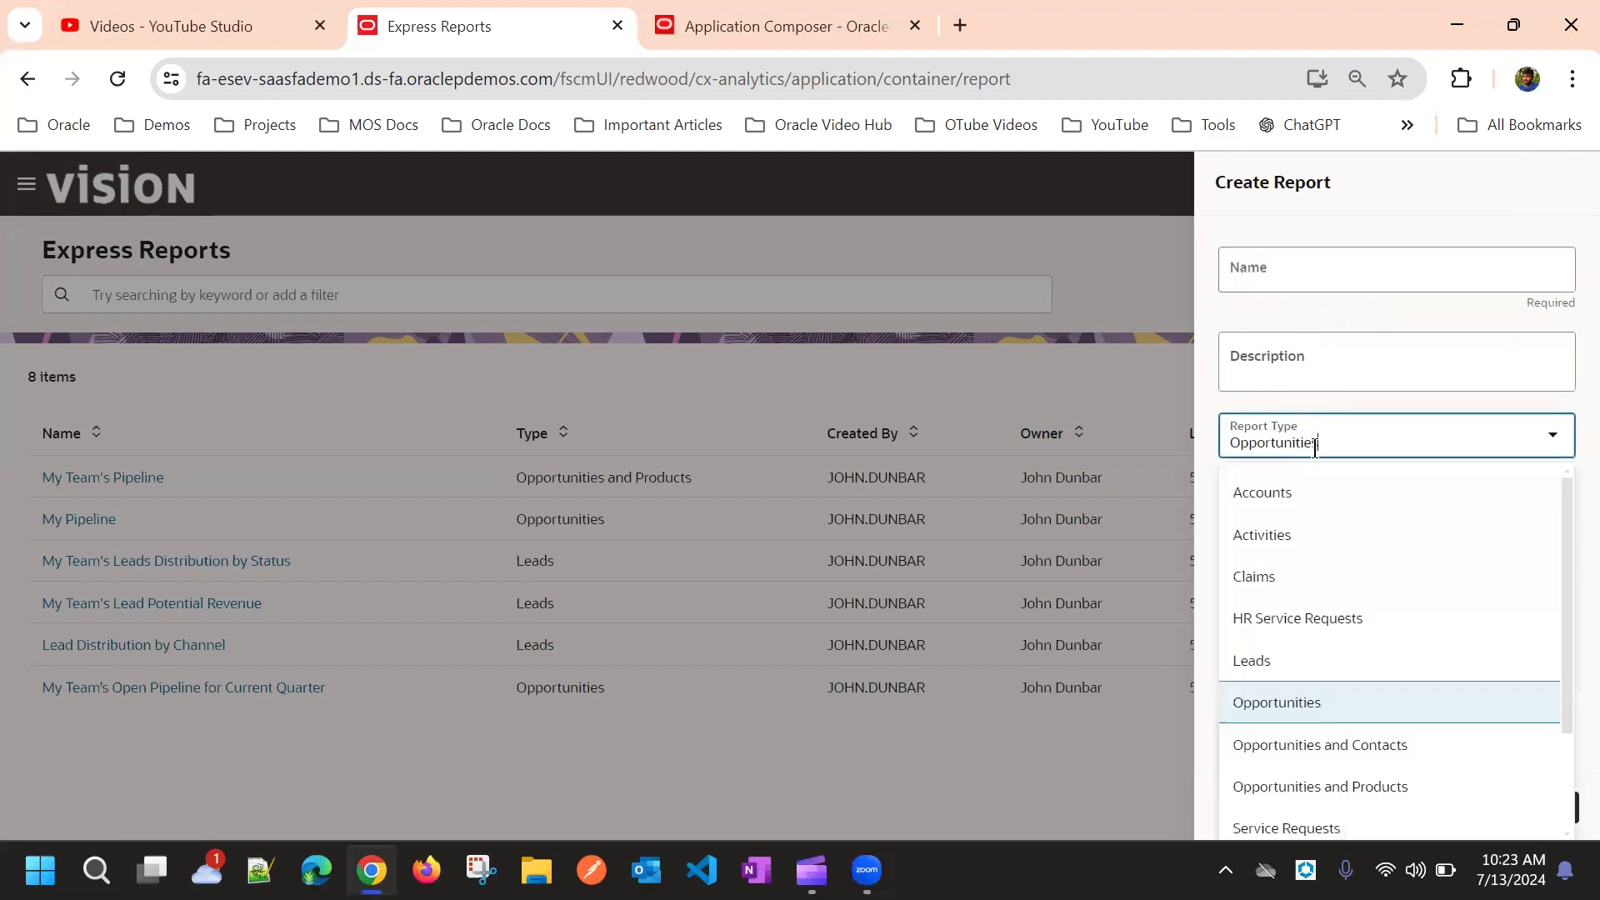
{"action": "left_click", "coordinate": [1319, 583]}
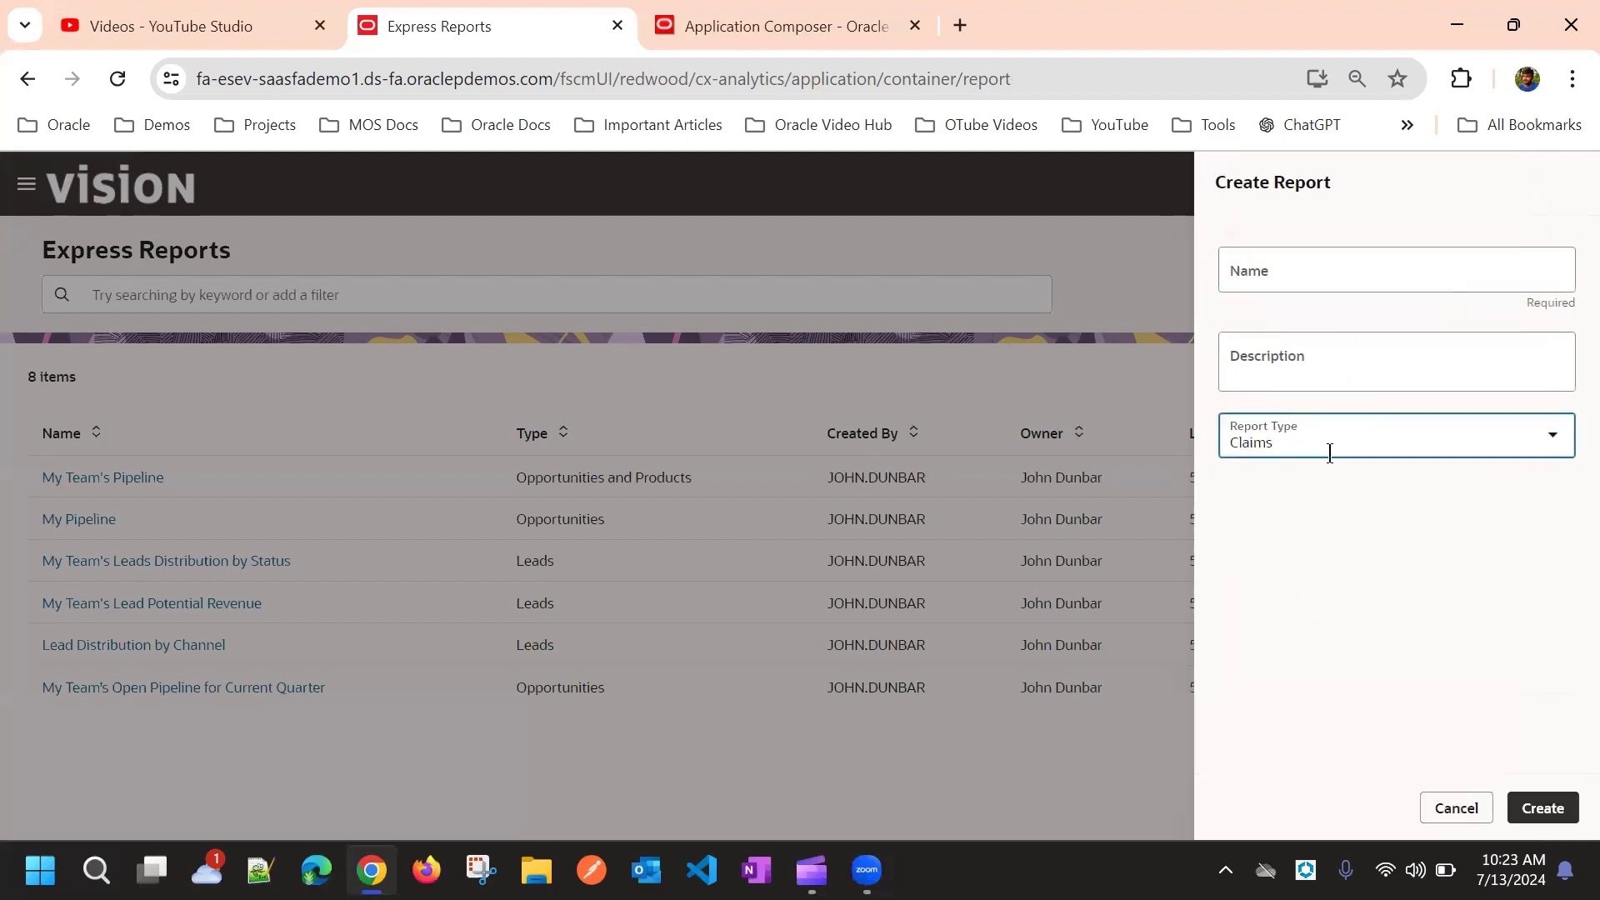
{"action": "left_click", "coordinate": [1454, 809]}
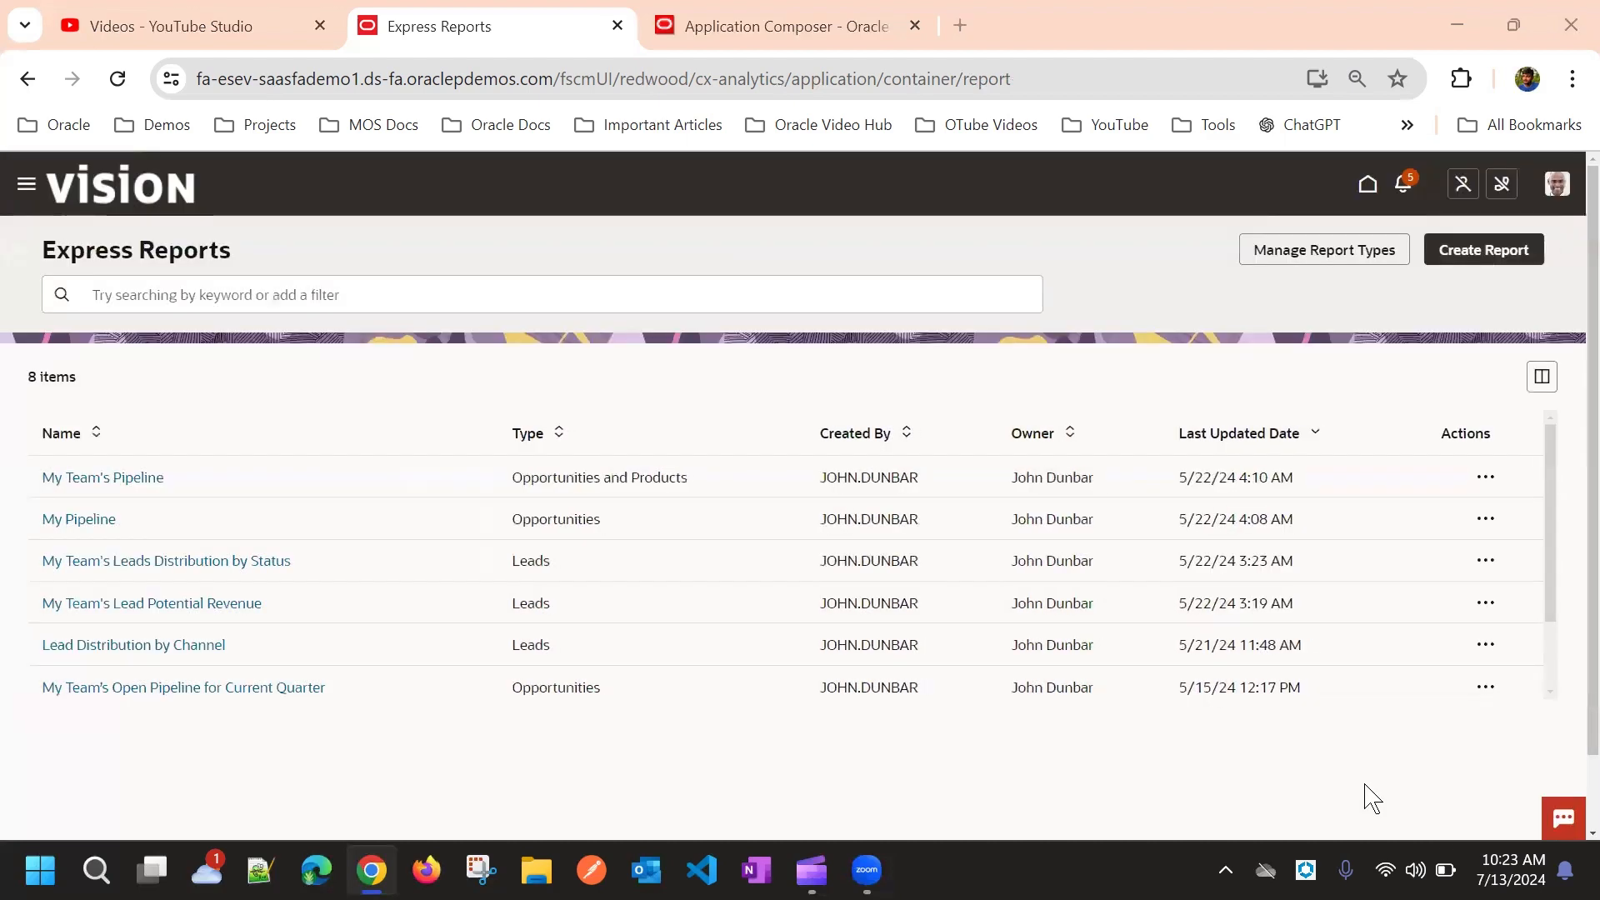